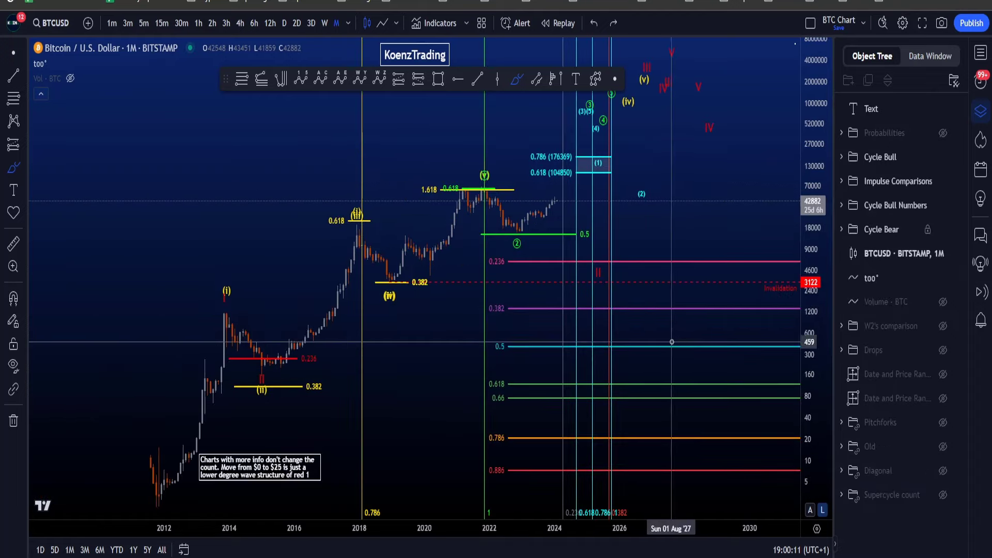
- Switch to the monthly BTCUSD chart, trace waves (i) to (v) and the following move with Brush strokes, and undo them
left_click(675, 328)
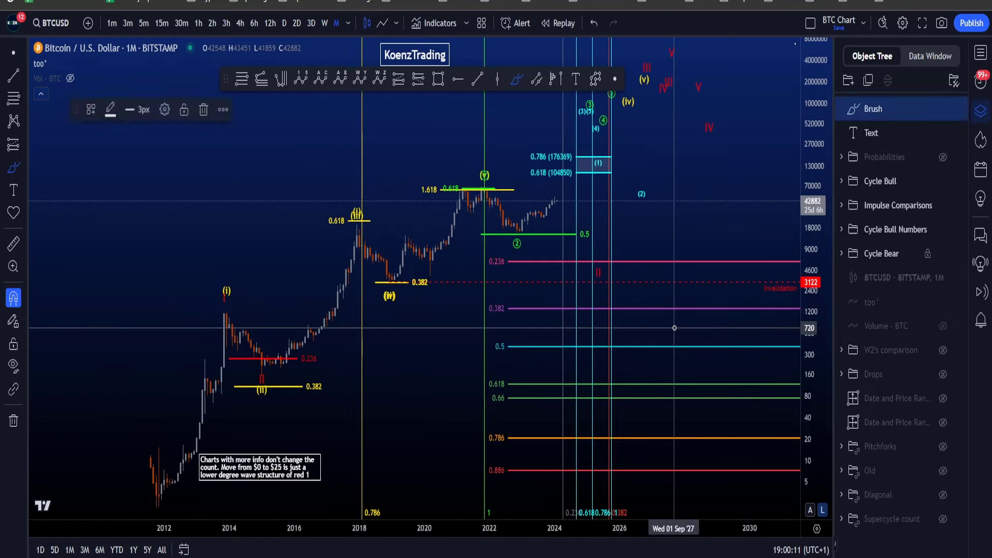
key("ctrl+z")
mouse_move(155, 487)
left_mouse_down()
mouse_move(179, 451)
mouse_move(222, 321)
mouse_move(287, 356)
mouse_move(355, 247)
mouse_move(414, 288)
mouse_move(489, 195)
mouse_move(468, 164)
mouse_move(502, 153)
mouse_move(483, 195)
mouse_move(488, 149)
left_mouse_up()
mouse_move(494, 185)
left_mouse_down()
mouse_move(520, 223)
mouse_move(565, 190)
left_mouse_up()
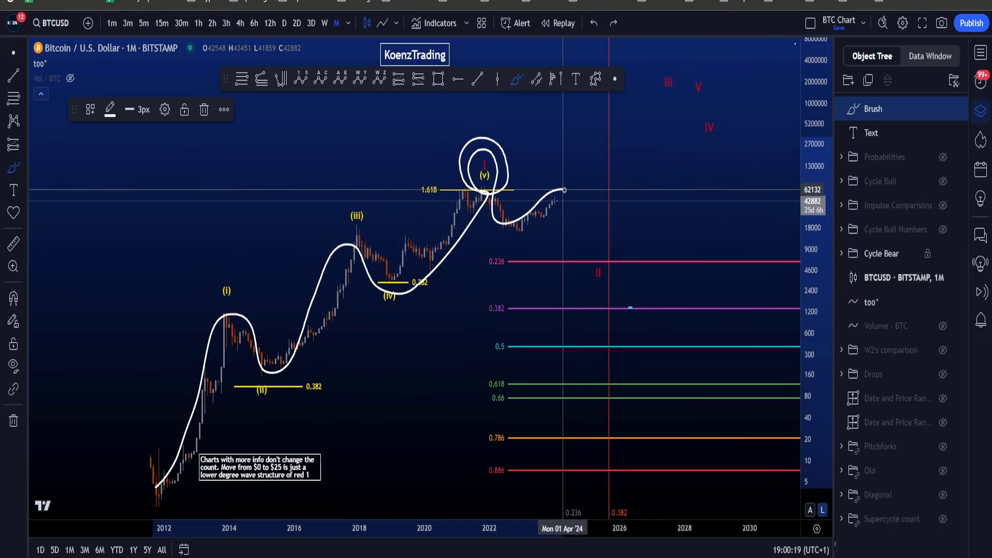
mouse_move(596, 251)
left_mouse_down()
mouse_move(585, 285)
mouse_move(700, 100)
mouse_move(703, 184)
left_mouse_up()
key("ctrl+z")
key("ctrl+z")
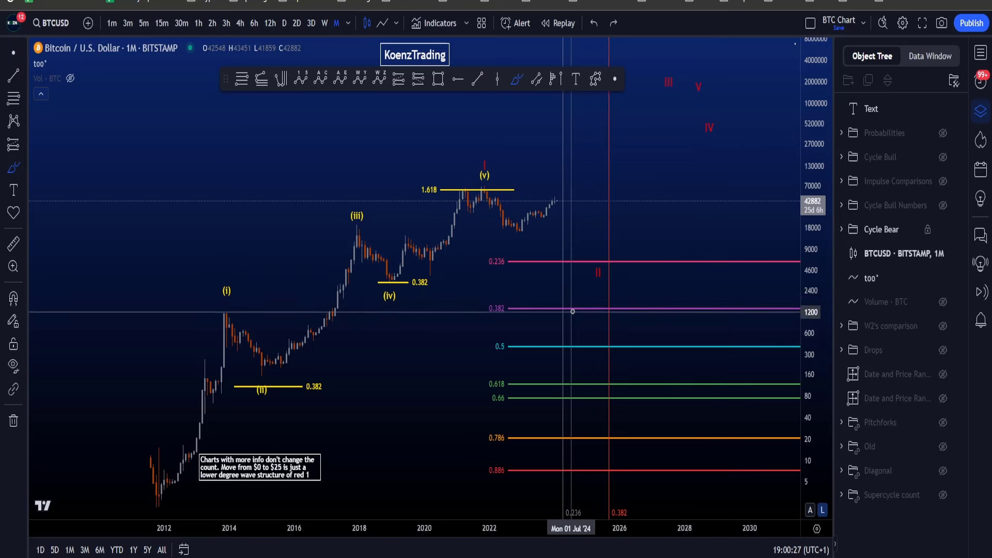
- Circle the red II label and loop around the 0.5 to 0.886 retracement levels with the Brush, undoing each stroke
mouse_move(600, 258)
left_mouse_down()
mouse_move(588, 269)
mouse_move(604, 264)
left_mouse_up()
key("ctrl+z")
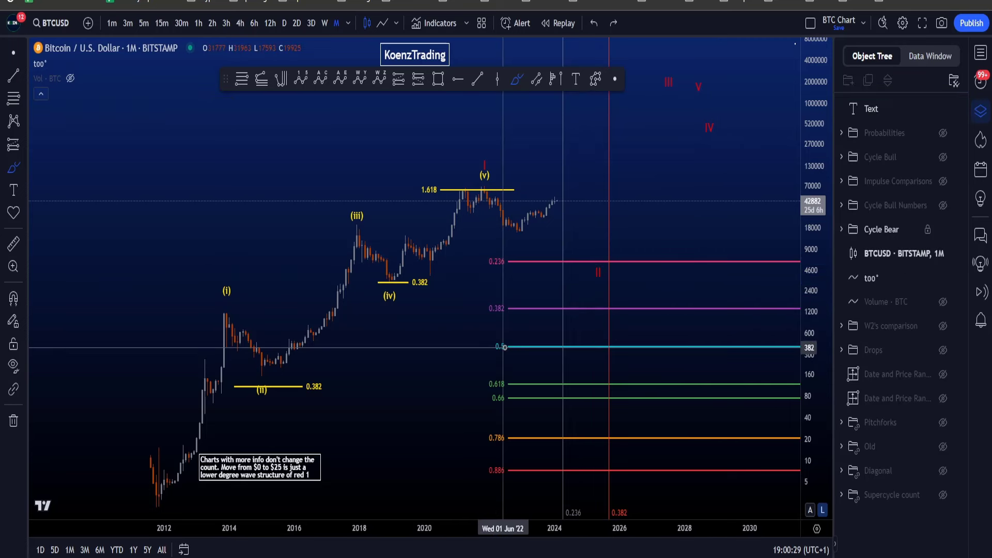
mouse_move(509, 330)
left_mouse_down()
mouse_move(484, 341)
mouse_move(510, 345)
mouse_move(493, 475)
left_mouse_up()
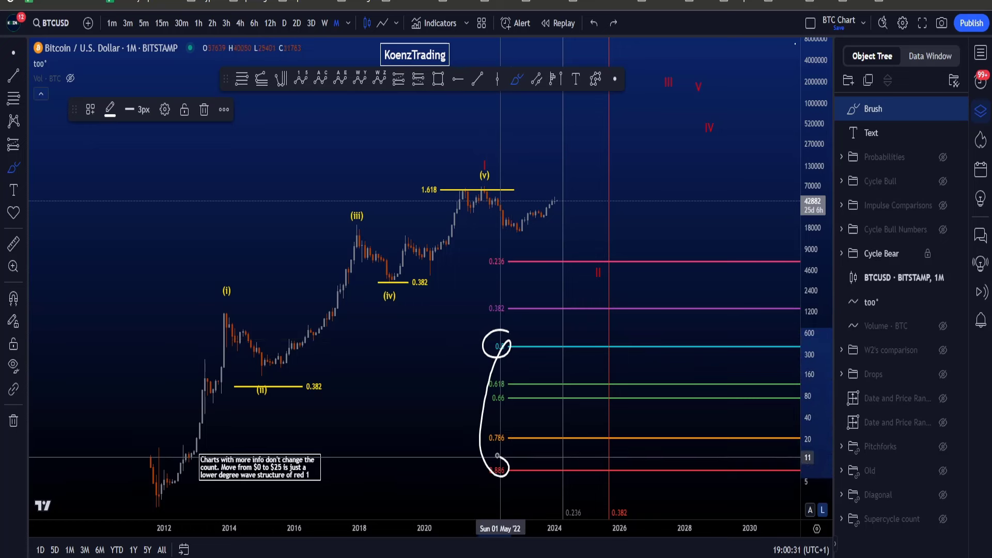
key("ctrl+z")
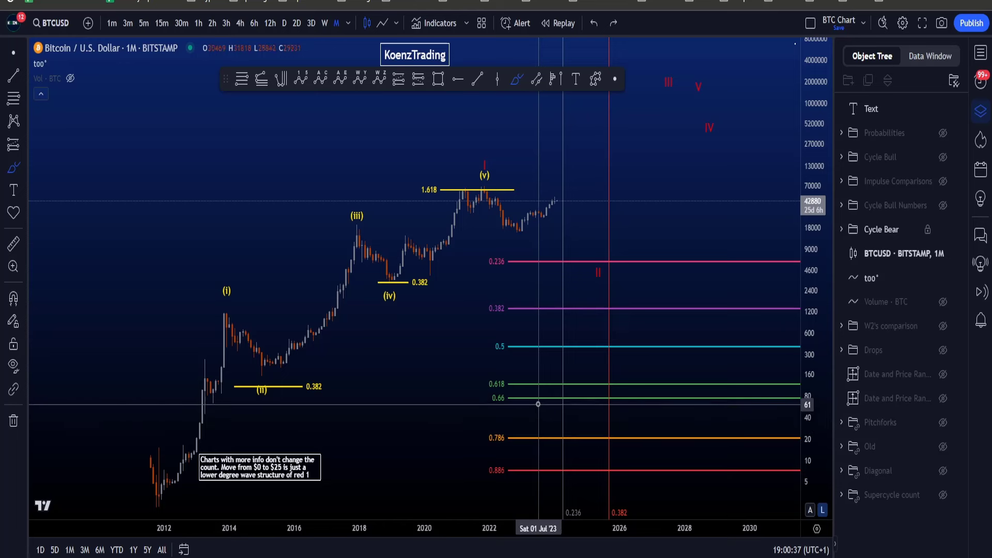
- Highlight the wave (ii) low above the yellow 0.382 line with Brush strokes and undo them
mouse_move(350, 385)
left_mouse_down()
mouse_move(259, 351)
mouse_move(280, 425)
mouse_move(331, 365)
left_mouse_up()
key("ctrl+z")
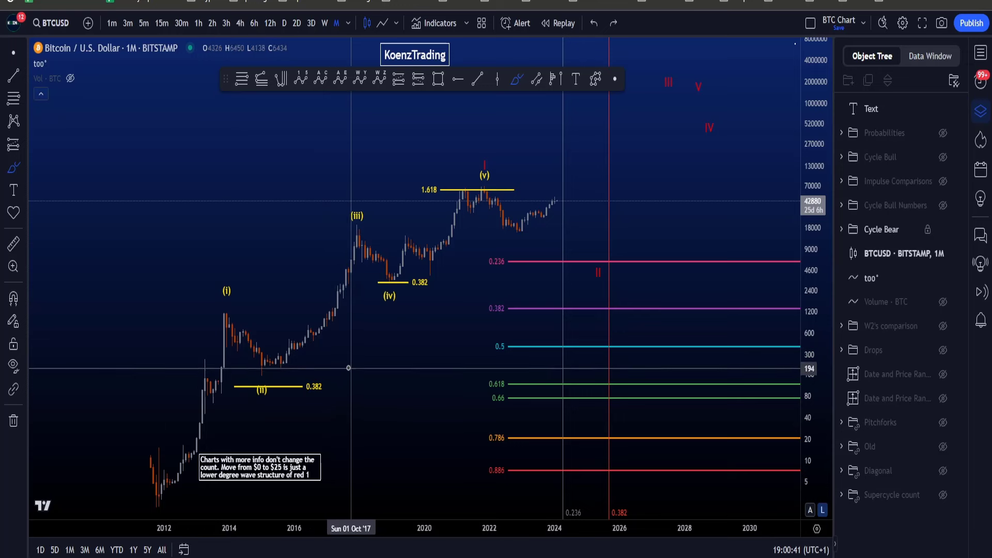
left_click_drag(242, 365, 319, 365)
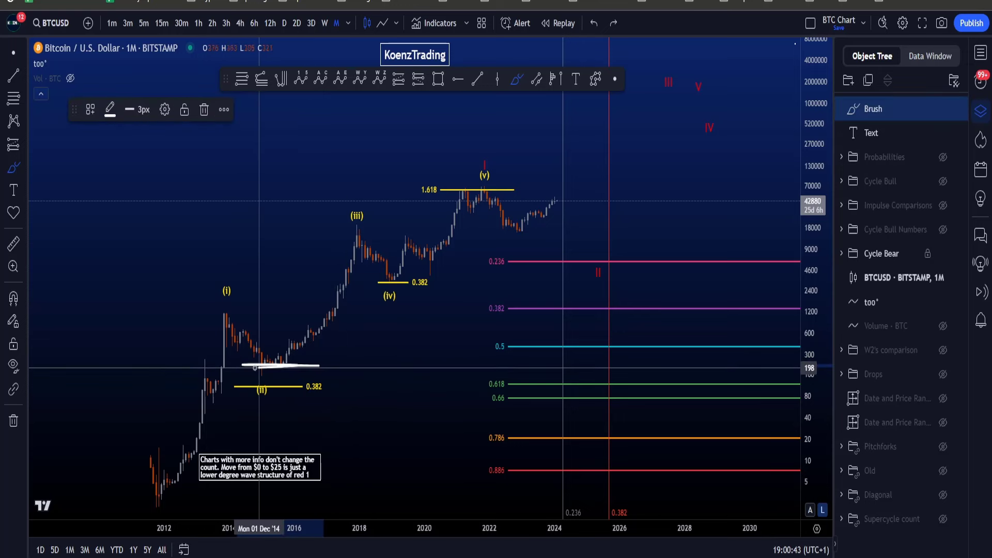
key("ctrl+z")
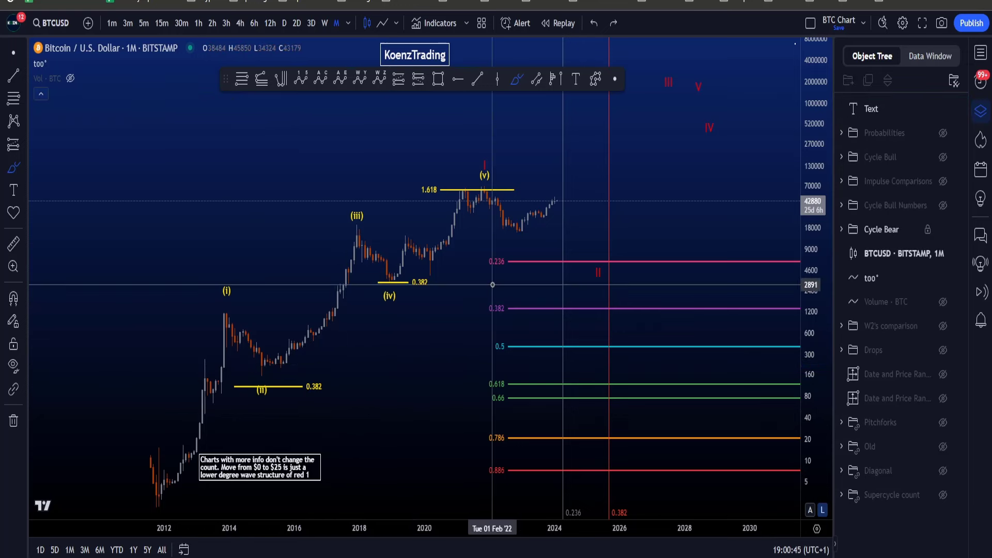
- Mark the pink 0.236 level and the wave (iv) low at the yellow 0.382 line with the Brush, undoing the marks
left_click_drag(513, 257, 479, 242)
mouse_move(517, 273)
left_mouse_down()
mouse_move(475, 261)
mouse_move(517, 262)
left_mouse_up()
key("ctrl+z")
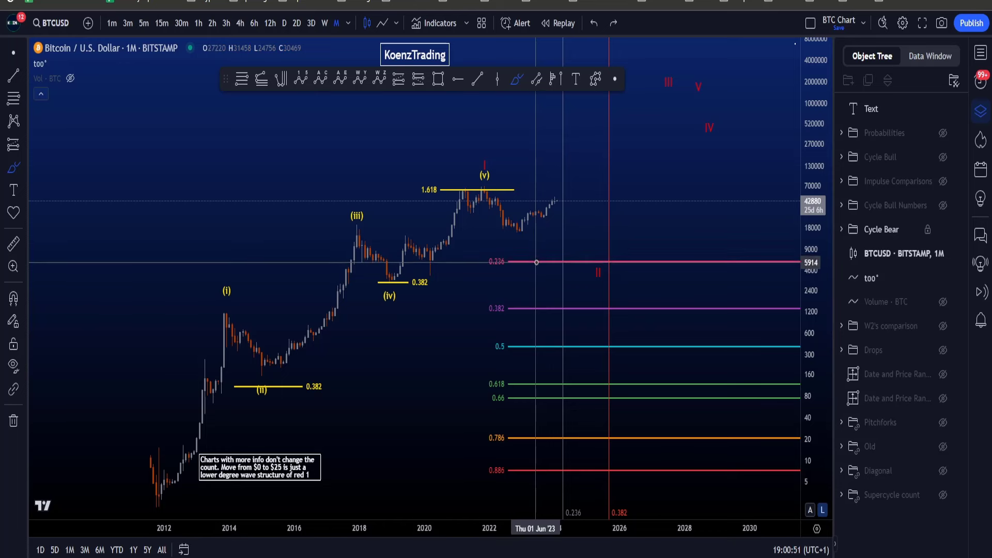
left_click_drag(377, 279, 408, 280)
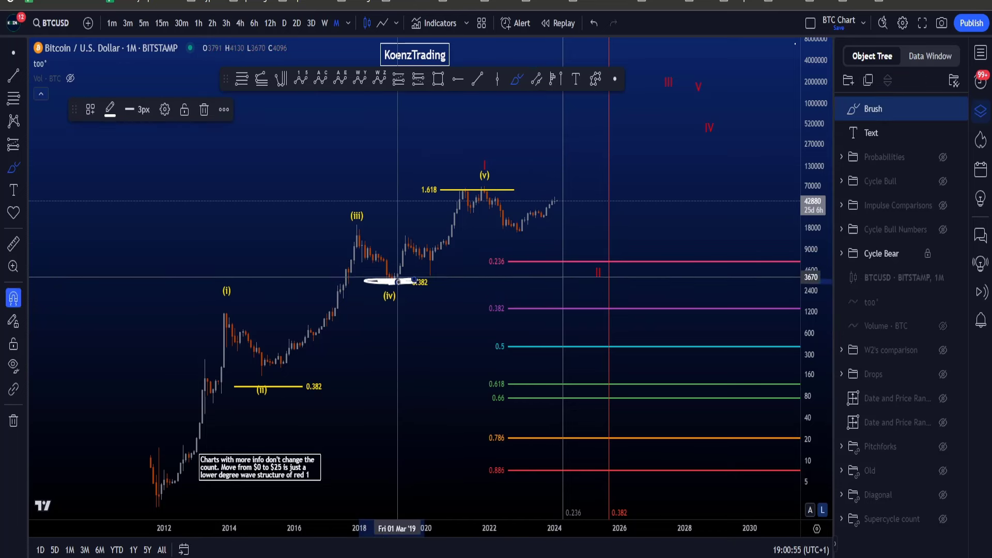
key("ctrl+z")
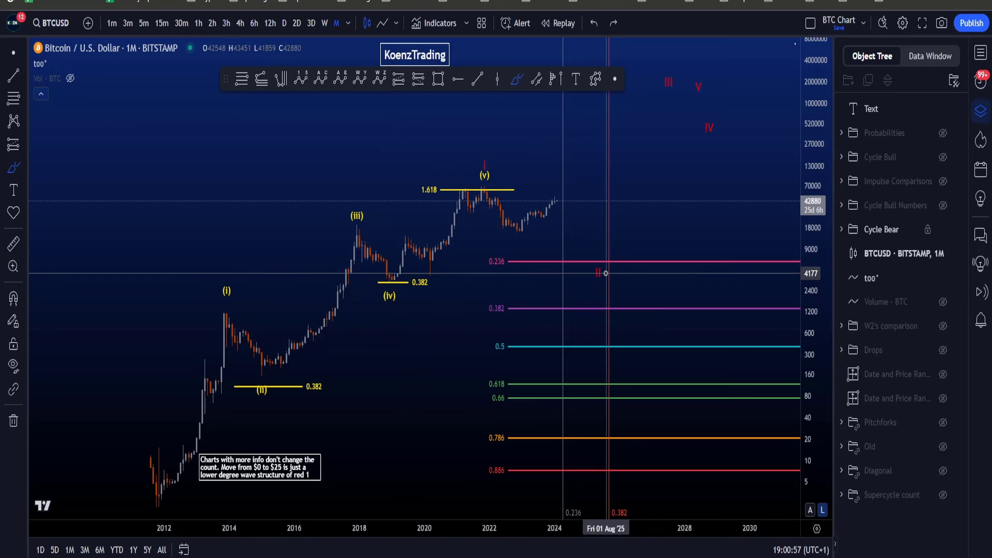
- Circle the red II label and mark the area around the 0.886 level with the Brush, undoing both strokes
mouse_move(607, 260)
left_mouse_down()
mouse_move(597, 285)
mouse_move(609, 260)
left_mouse_up()
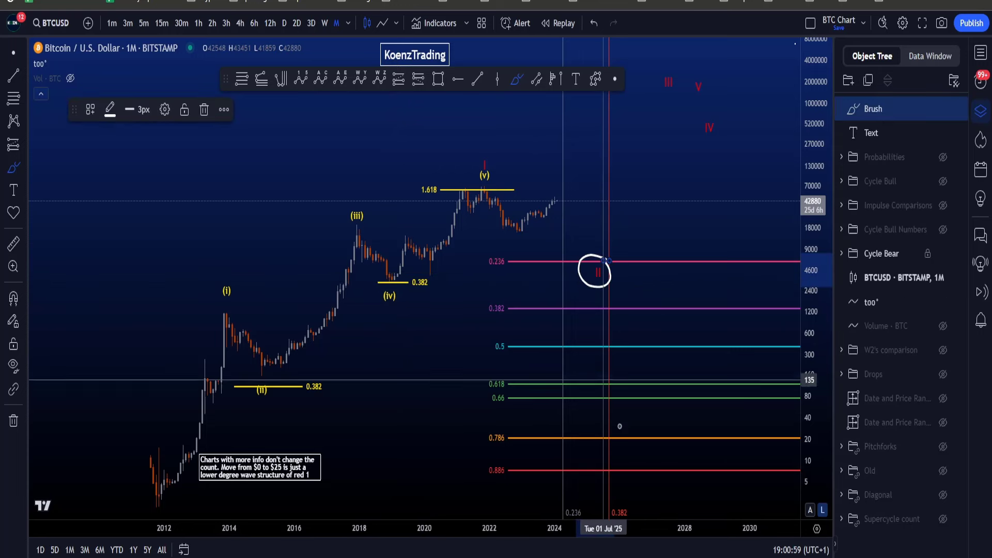
key("ctrl+z")
mouse_move(636, 495)
left_mouse_down()
mouse_move(594, 470)
mouse_move(538, 478)
mouse_move(618, 474)
left_mouse_up()
key("ctrl+z")
- Trace the whole advance from its origin to the red I label, circle the red II label, and undo both Brush strokes
mouse_move(127, 484)
left_mouse_down()
mouse_move(81, 492)
mouse_move(481, 195)
left_mouse_up()
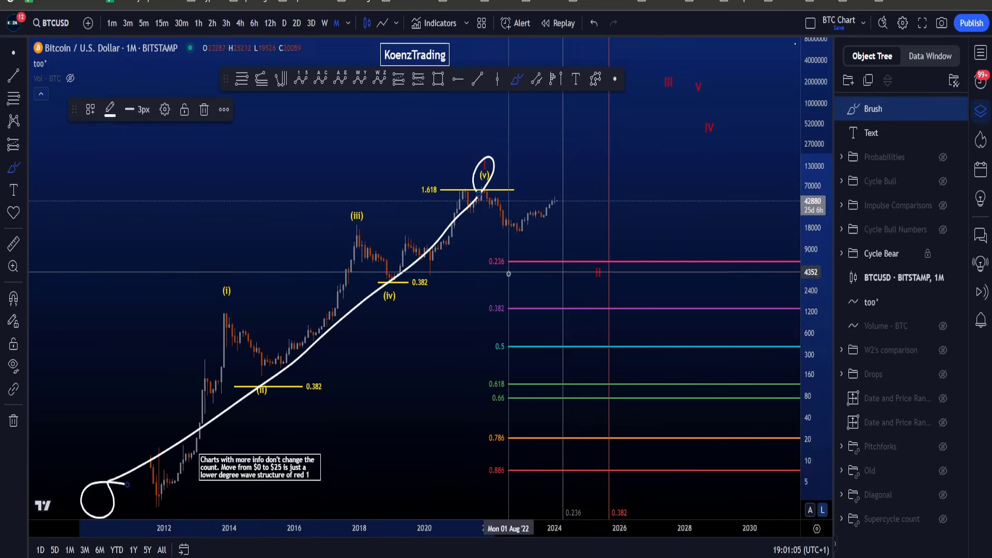
key("ctrl+z")
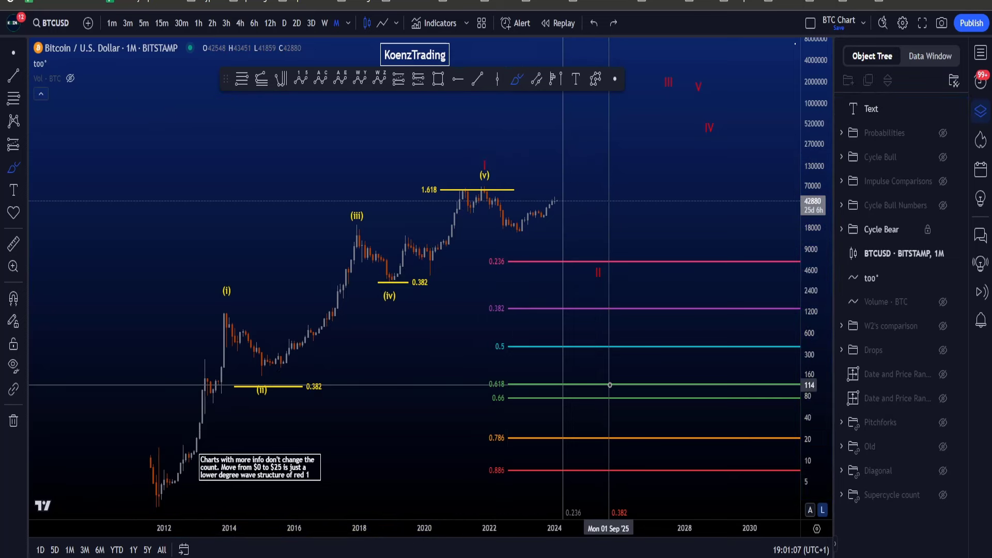
mouse_move(611, 266)
left_mouse_down()
mouse_move(574, 271)
mouse_move(604, 275)
left_mouse_up()
key("ctrl+z")
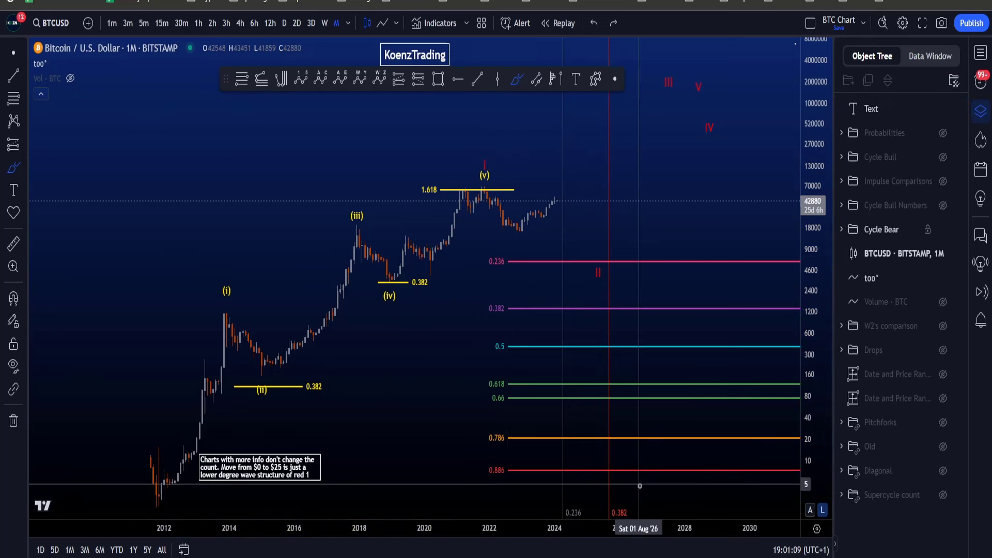
- Mark the area around and below the 0.886 level and the wave (v) top with Brush strokes, undoing the marks
left_click_drag(643, 483, 604, 468)
left_click_drag(595, 524, 612, 516)
key("ctrl+z")
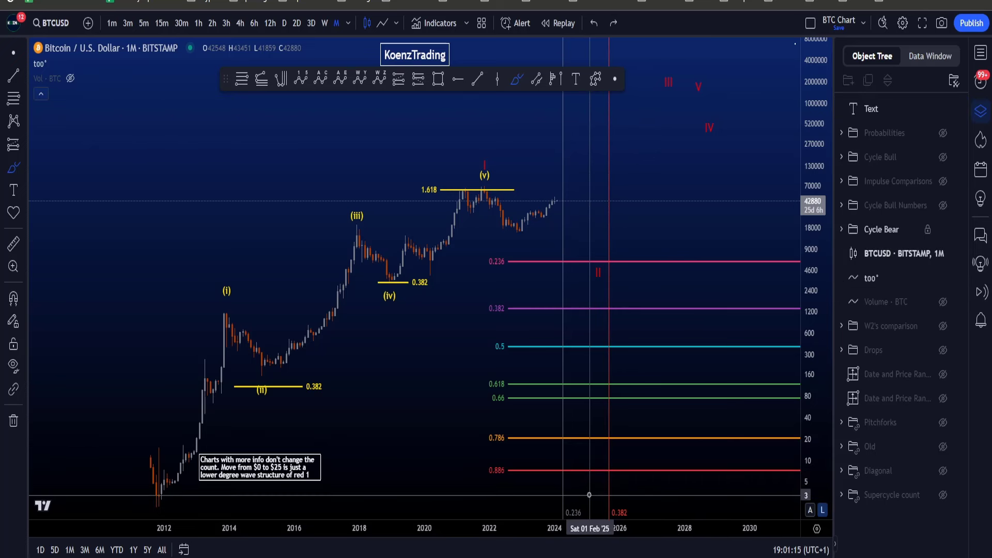
mouse_move(589, 494)
left_mouse_down()
mouse_move(551, 483)
mouse_move(536, 517)
left_mouse_up()
key("ctrl+z")
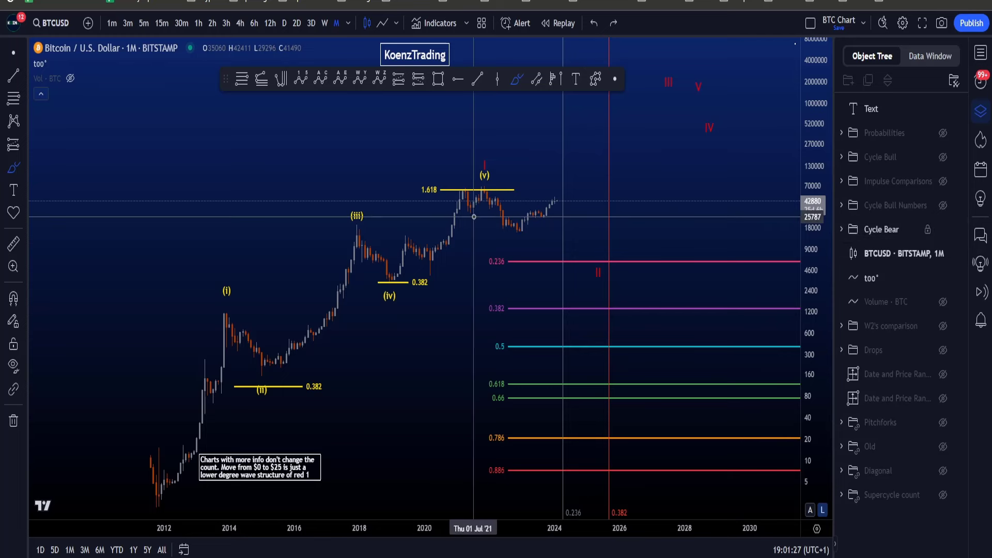
mouse_move(474, 212)
left_mouse_down()
mouse_move(602, 177)
mouse_move(594, 305)
mouse_move(463, 160)
left_mouse_up()
key("ctrl+z")
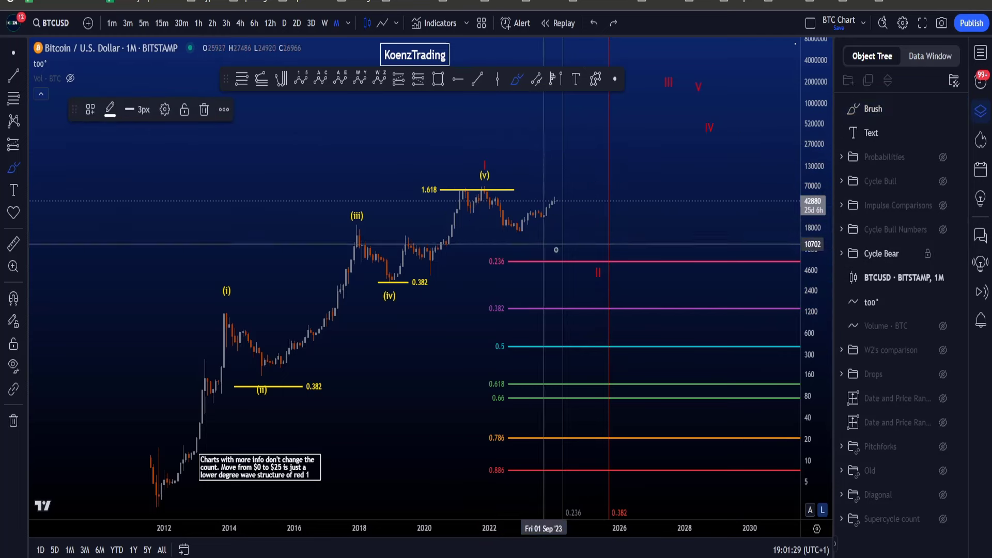
- Switch to the weekly BTCUSD Coinbase chart, circle the red I label with the Brush, and undo the circle
left_click(423, 1)
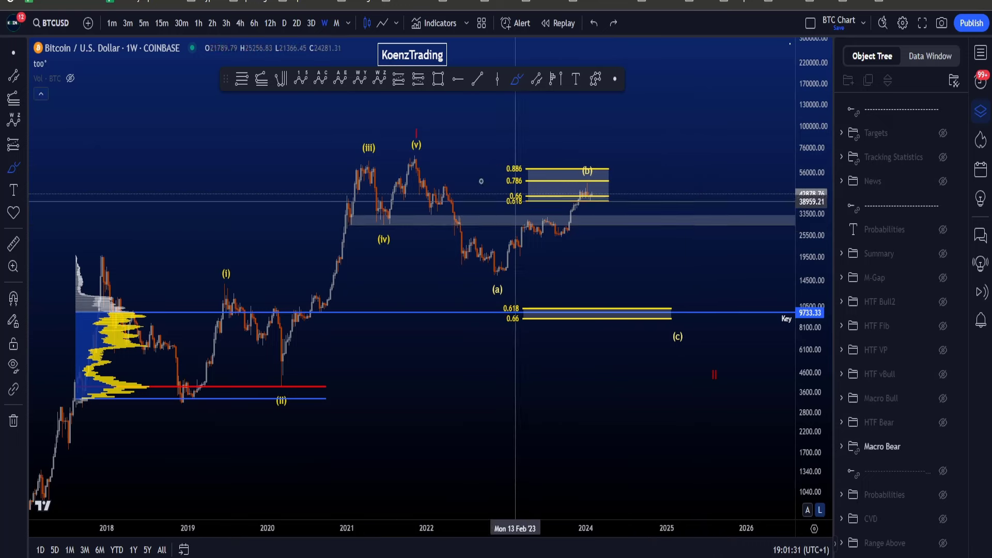
left_click_drag(407, 114, 408, 110)
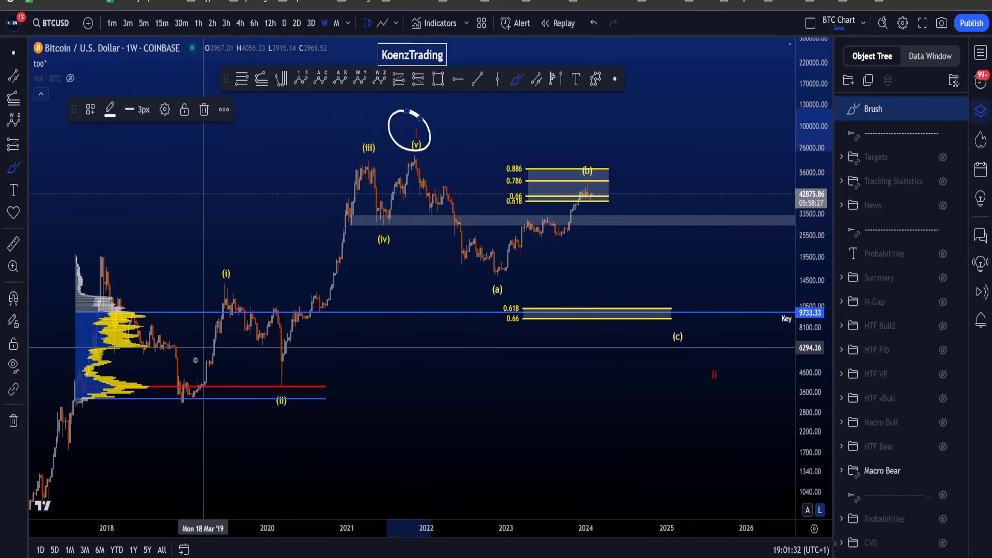
key("ctrl+z")
- Trace waves (i) to (v) from the 2019 low and the correction down to the red II label, undoing both Brush strokes
mouse_move(186, 387)
left_mouse_down()
mouse_move(204, 305)
mouse_move(288, 333)
mouse_move(371, 216)
left_mouse_up()
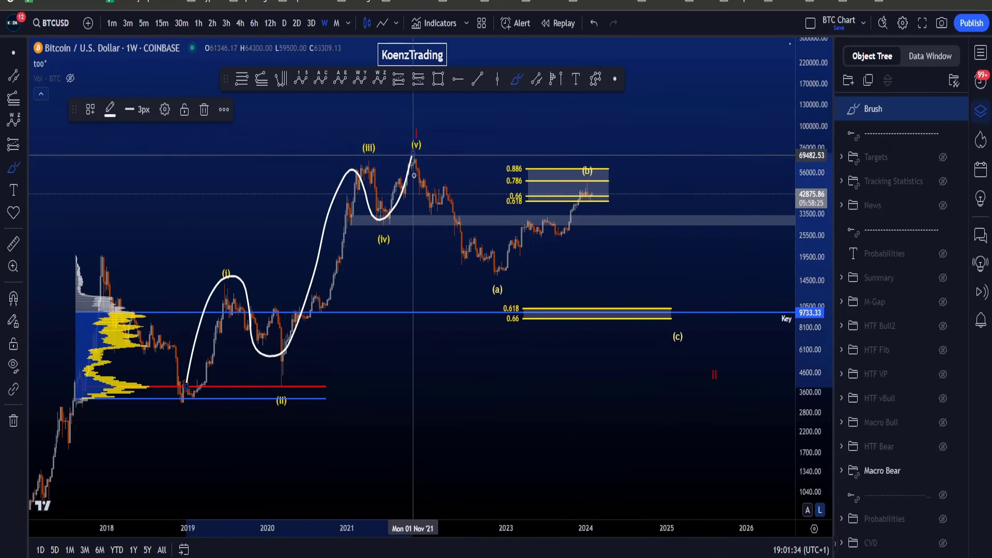
key("ctrl+z")
mouse_move(412, 161)
left_mouse_down()
mouse_move(465, 256)
mouse_move(522, 240)
mouse_move(599, 191)
mouse_move(696, 319)
mouse_move(691, 355)
mouse_move(729, 389)
mouse_move(708, 350)
left_mouse_up()
key("ctrl+z")
- Trace the (a)-(b)-(c) correction from the wave (v) top to the lower 0.618–0.66 zone with the Brush and undo it
left_click_drag(807, 382, 806, 356)
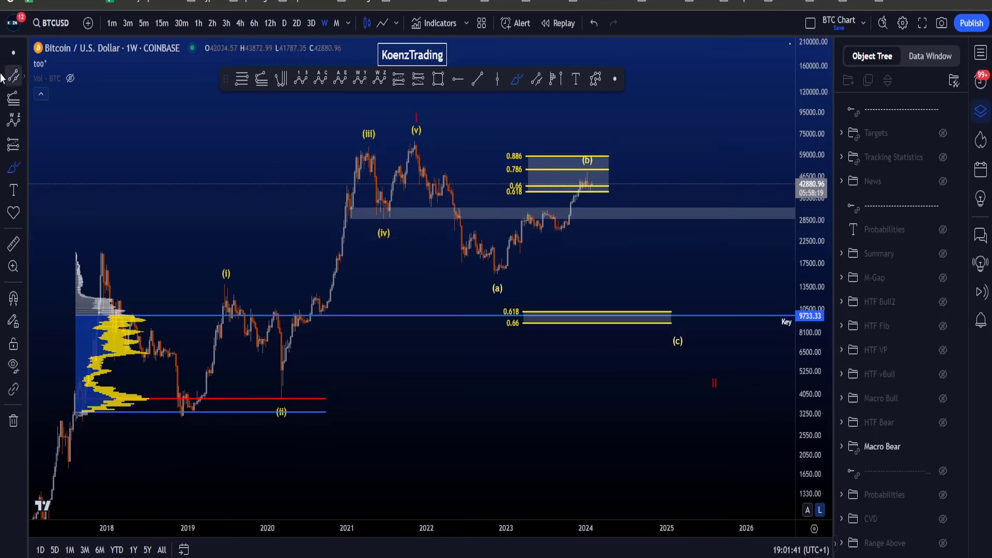
scroll(599, 357, "up", 5)
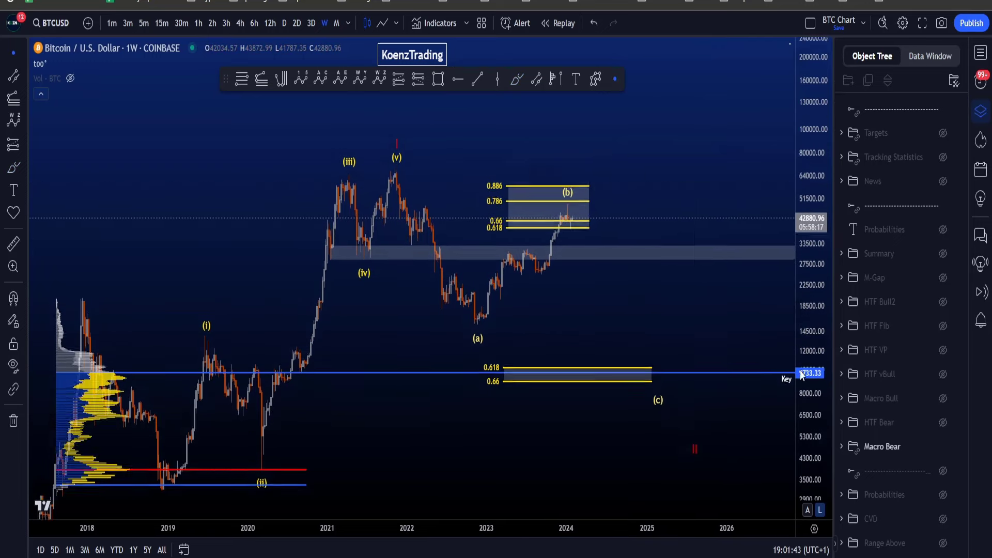
mouse_move(340, 157)
left_mouse_down()
mouse_move(434, 313)
mouse_move(532, 212)
mouse_move(639, 382)
left_mouse_up()
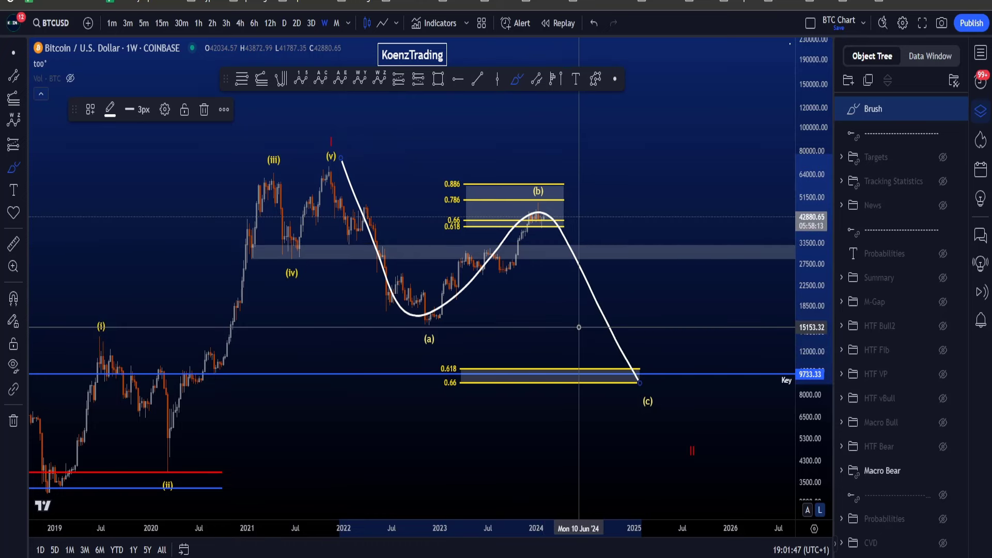
key("ctrl+z")
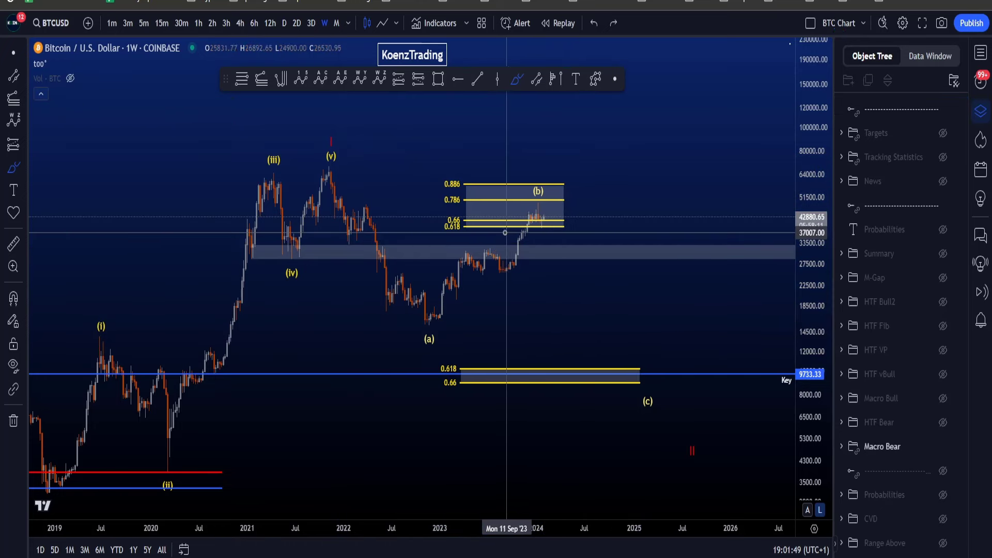
- Mark the price area just below the upper retracement box and circle its 0.886 level with the Brush, undoing both marks
mouse_move(506, 233)
left_mouse_down()
mouse_move(443, 233)
mouse_move(437, 179)
mouse_move(584, 175)
mouse_move(592, 227)
mouse_move(504, 233)
left_mouse_up()
key("ctrl+z")
mouse_move(467, 174)
left_mouse_down()
mouse_move(432, 186)
mouse_move(461, 172)
left_mouse_up()
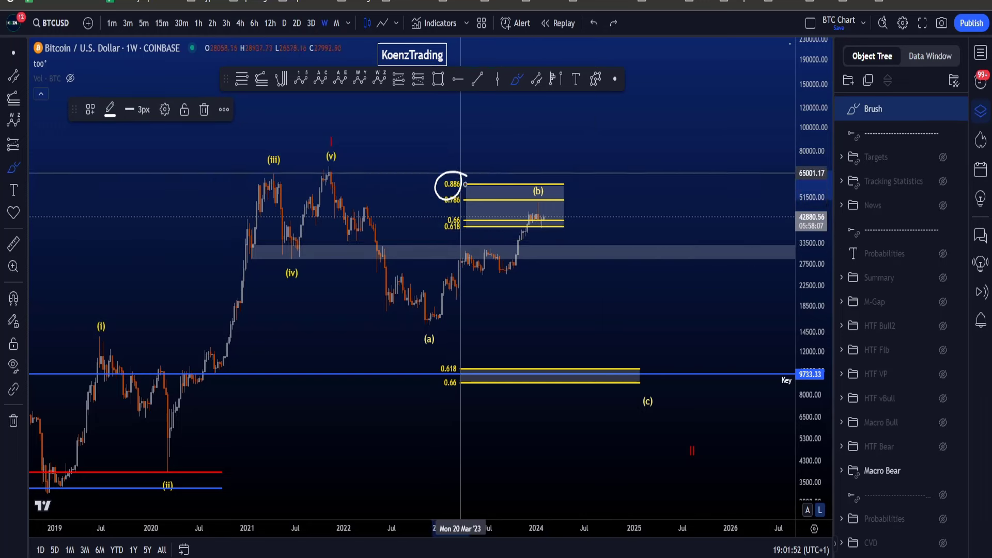
key("ctrl+z")
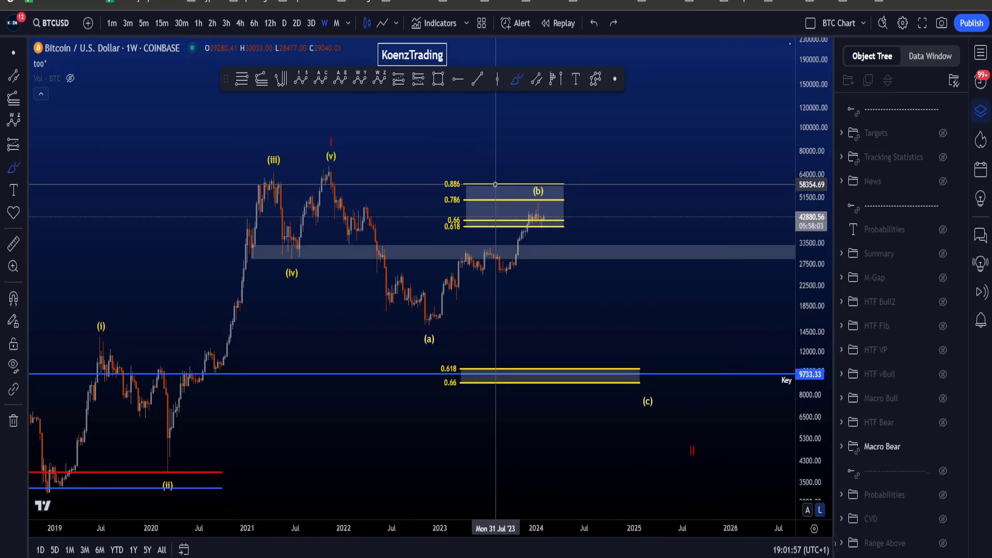
- Mark the wave (b) area and the lower 0.618–0.66 zone, trace the drop from (b) to (c), and undo the Brush strokes
left_click_drag(525, 193, 567, 226)
key("ctrl+z")
key("ctrl+z")
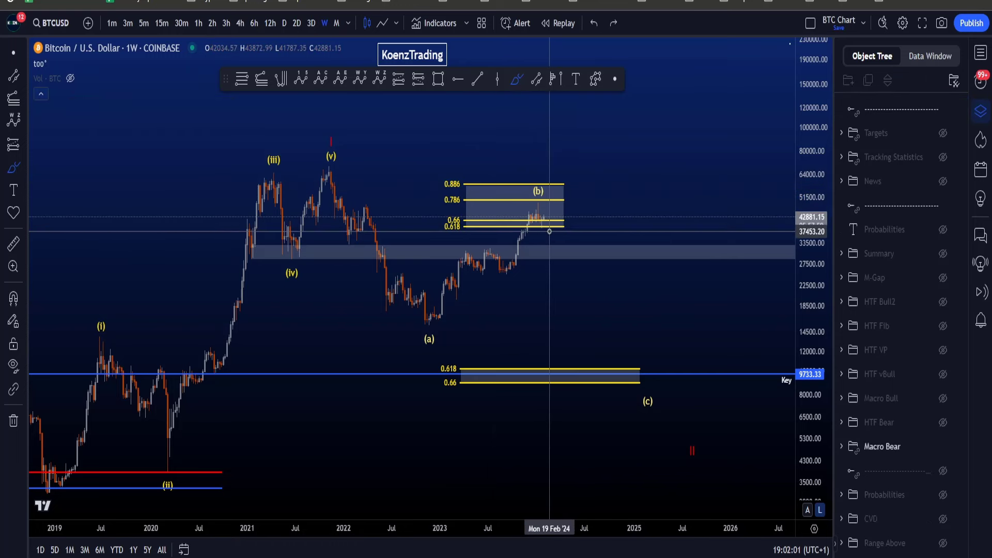
mouse_move(646, 362)
left_mouse_down()
mouse_move(476, 337)
mouse_move(510, 408)
mouse_move(555, 409)
left_mouse_up()
mouse_move(538, 222)
left_mouse_down()
mouse_move(554, 270)
mouse_move(602, 336)
mouse_move(637, 366)
mouse_move(664, 366)
left_mouse_up()
key("ctrl+z")
- Mark the lower 0.618–0.66 levels and trace the rally from the 2019 low to the wave (v) top, undoing both Brush strokes
scroll(665, 366, "down", 3)
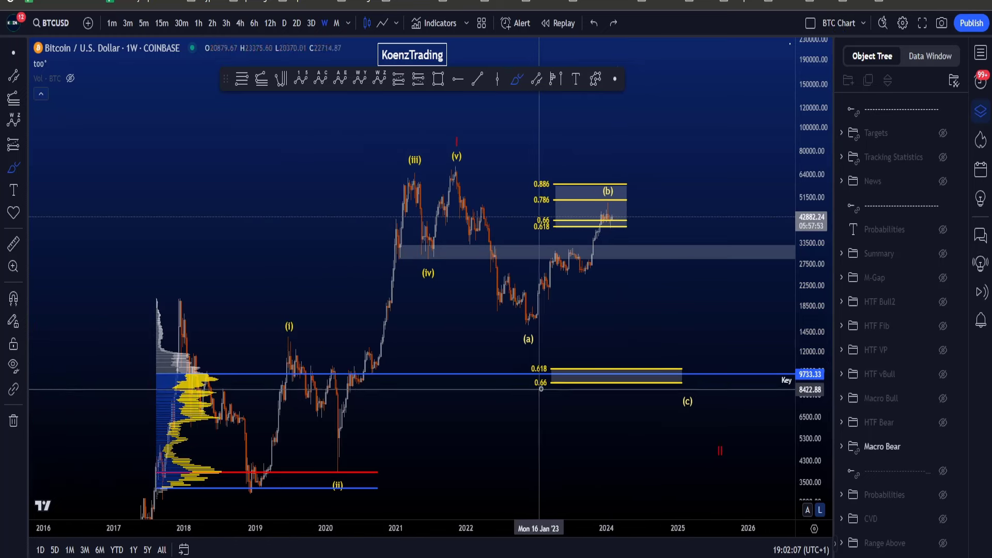
mouse_move(554, 358)
left_mouse_down()
mouse_move(513, 364)
mouse_move(560, 385)
mouse_move(555, 359)
left_mouse_up()
key("ctrl+z")
mouse_move(287, 486)
left_mouse_down()
mouse_move(243, 497)
mouse_move(452, 135)
mouse_move(464, 169)
left_mouse_up()
key("ctrl+z")
- Outline the 2017–2020 price range around the blue Key line and mark the wave (ii) low with the Brush, undoing both strokes
mouse_move(379, 398)
left_mouse_down()
mouse_move(376, 339)
mouse_move(255, 341)
mouse_move(147, 395)
mouse_move(310, 416)
mouse_move(379, 349)
left_mouse_up()
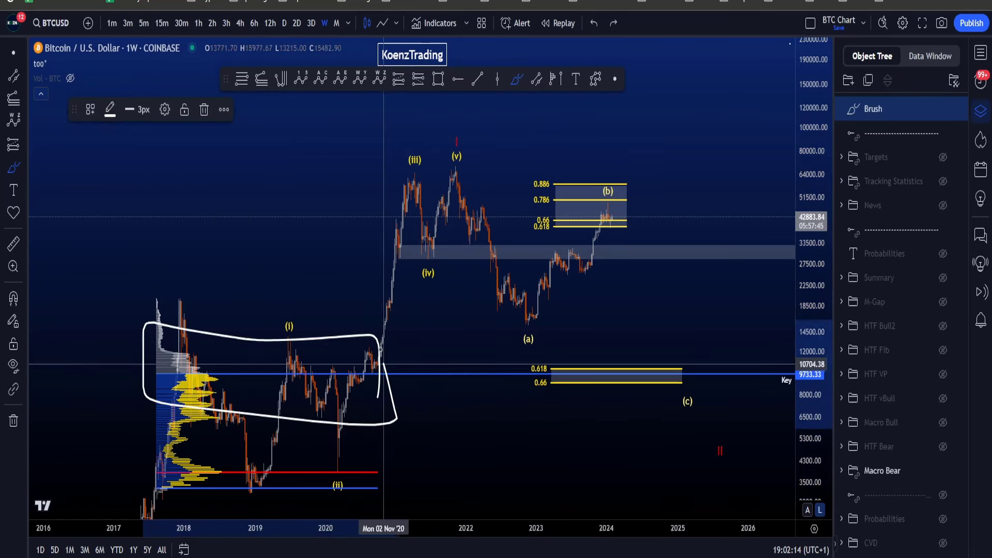
key("ctrl+z")
mouse_move(412, 470)
left_mouse_down()
mouse_move(201, 326)
mouse_move(389, 459)
mouse_move(361, 477)
left_mouse_up()
key("ctrl+z")
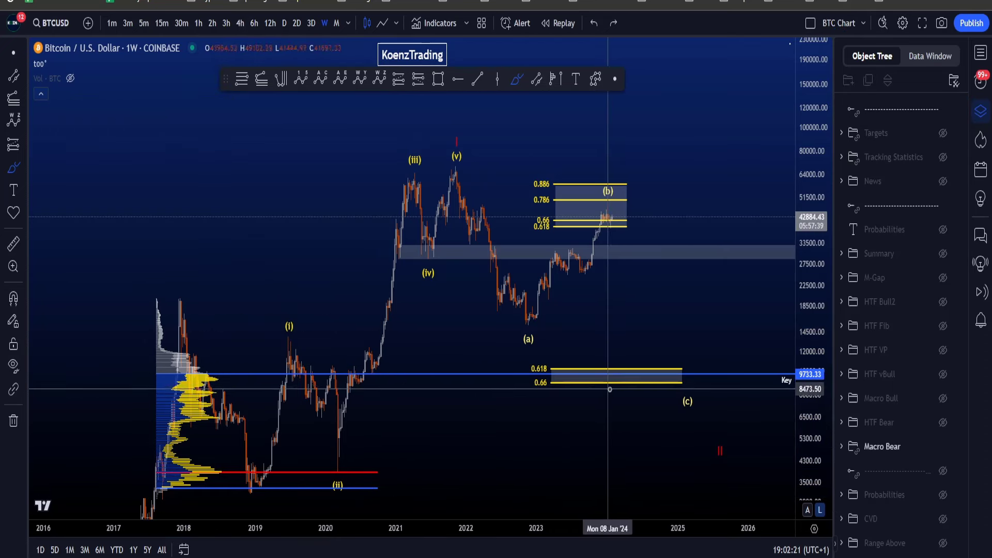
- Draw the (a)-(b)-(c) path with a rebound arrow rising from the lower 0.618–0.66 zone, and undo both Brush strokes
mouse_move(459, 185)
left_mouse_down()
mouse_move(589, 222)
mouse_move(633, 347)
mouse_move(666, 370)
mouse_move(751, 124)
mouse_move(750, 205)
left_mouse_up()
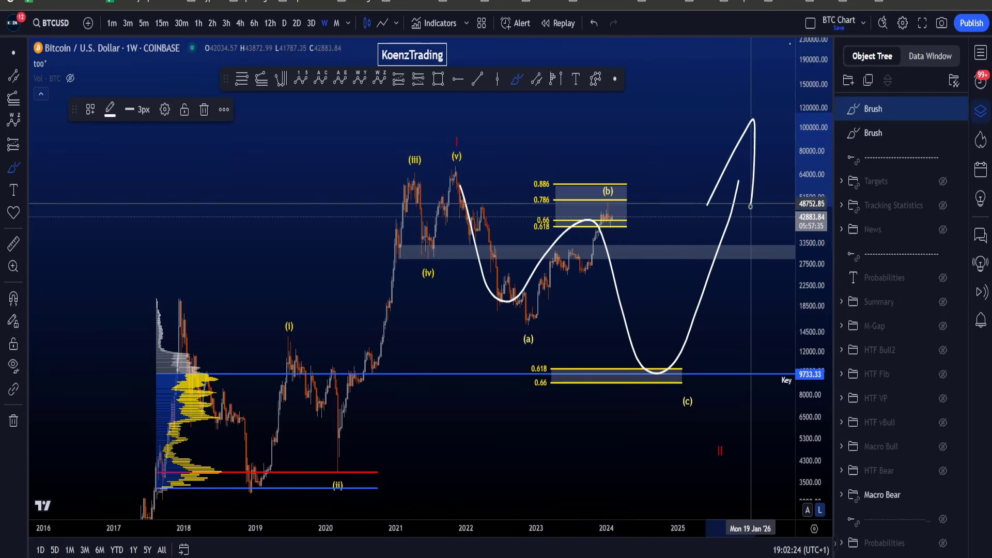
key("ctrl+z")
key("ctrl+z")
- Outline the grey horizontal zone below wave (iv)'s peaks from 2021 to early 2024 with a Brush loop
left_click_drag(816, 253, 817, 176)
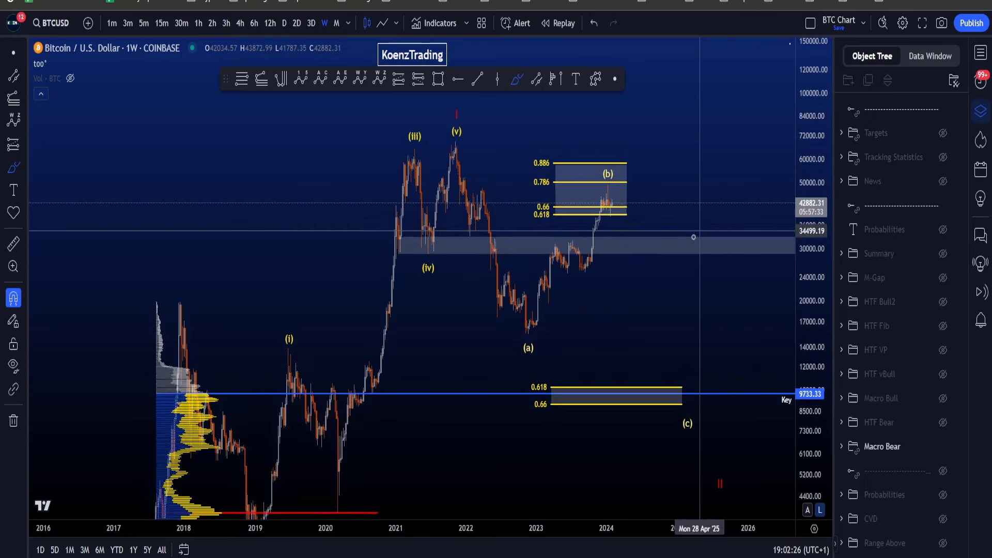
scroll(687, 239, "up", 3)
mouse_move(610, 243)
left_mouse_down()
mouse_move(288, 230)
mouse_move(358, 262)
mouse_move(559, 266)
left_mouse_up()
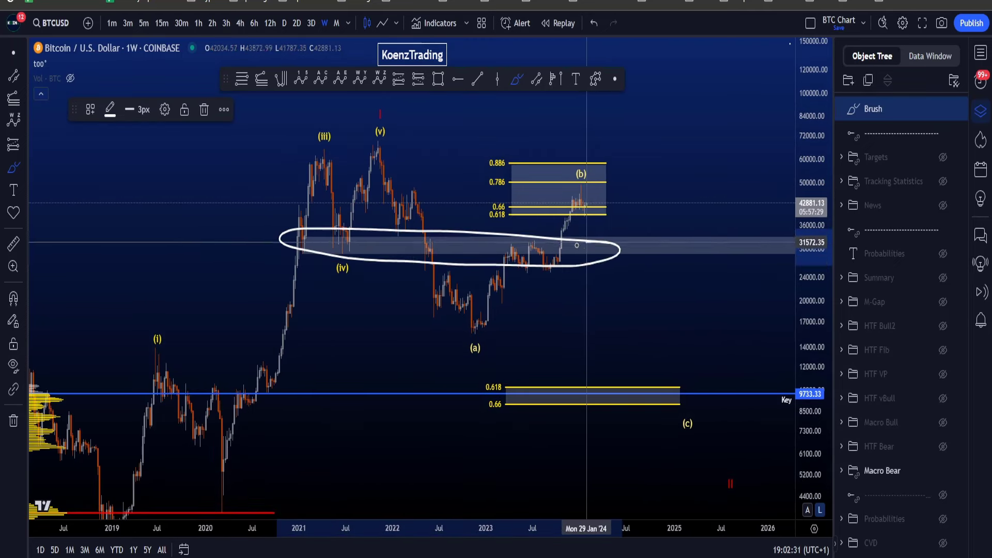
- Undo the loop around the grey horizontal zone, mark the zone near April 2024 with a Brush stroke, and undo it
key("ctrl+z")
left_click(456, 235)
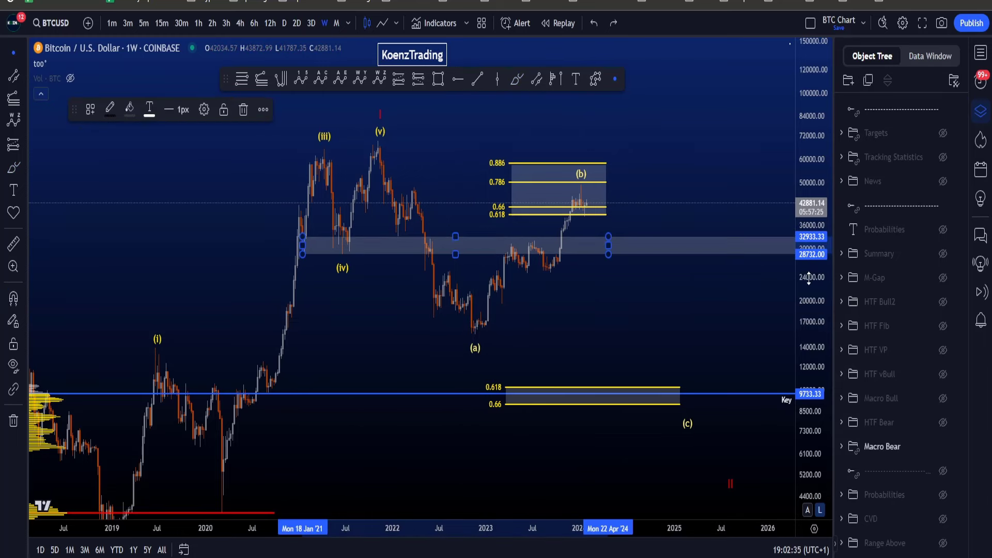
left_click(516, 80)
left_click_drag(613, 237, 579, 236)
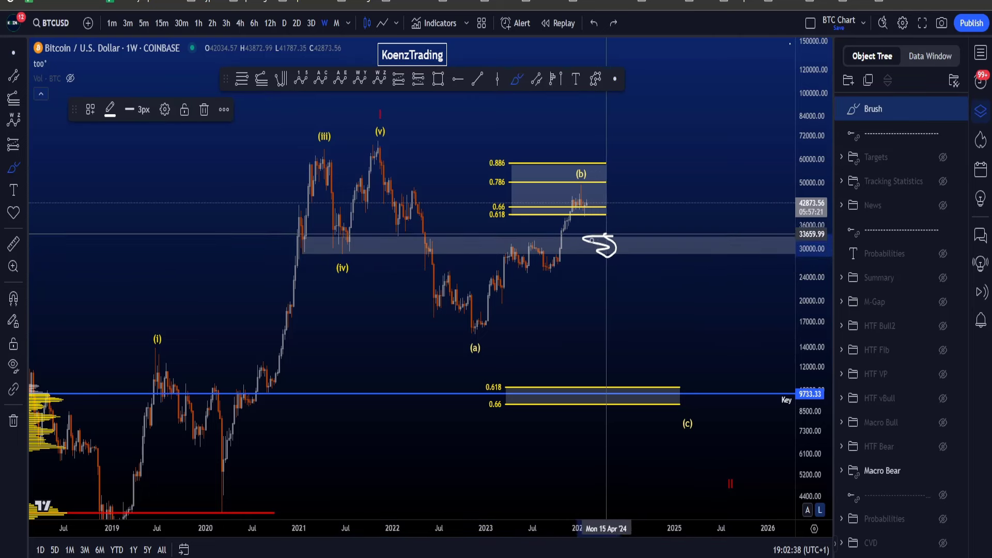
key("ctrl+z")
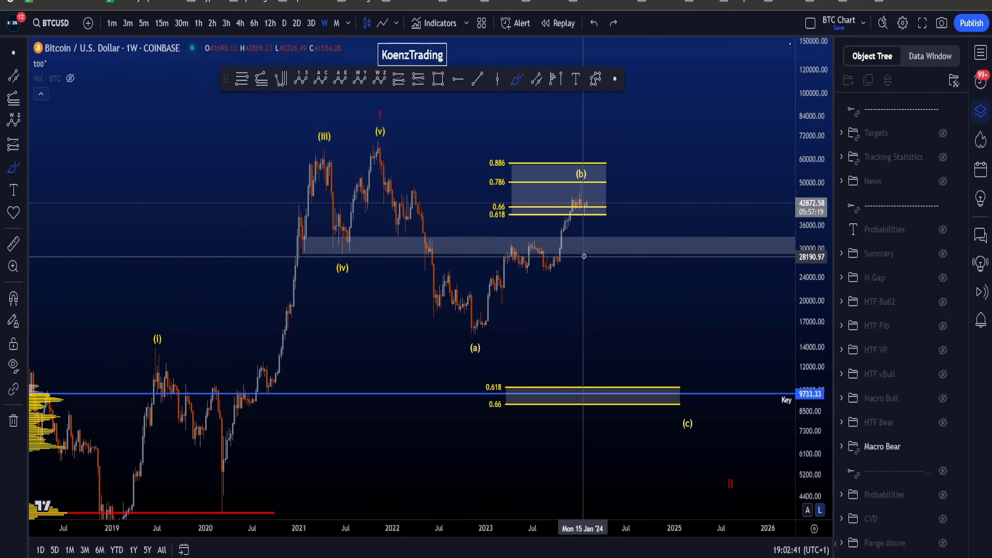
- Draw a downward Brush arrow from beneath the grey zone at early 2024 towards mid-2024, and undo the strokes
left_click_drag(584, 255, 626, 277)
key("ctrl+z")
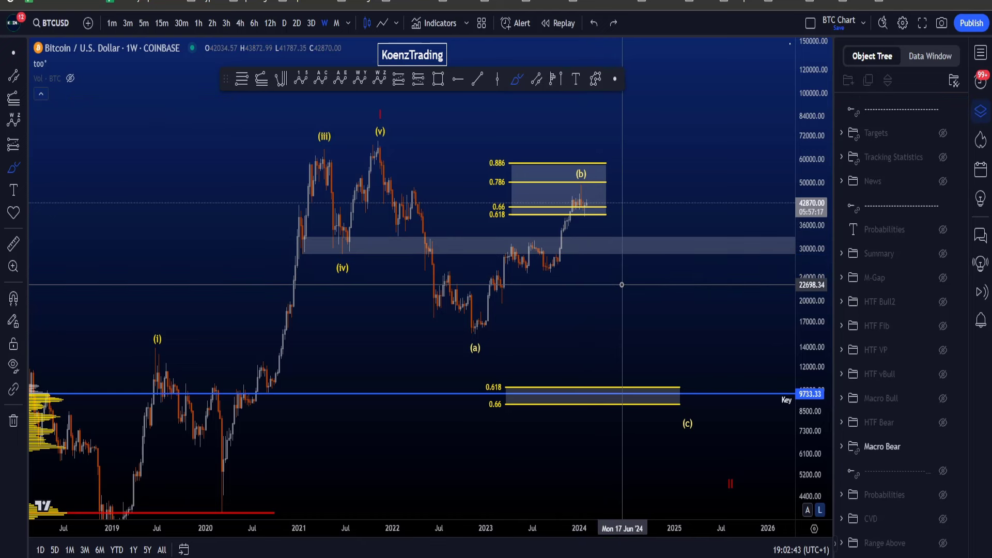
left_click_drag(586, 255, 617, 314)
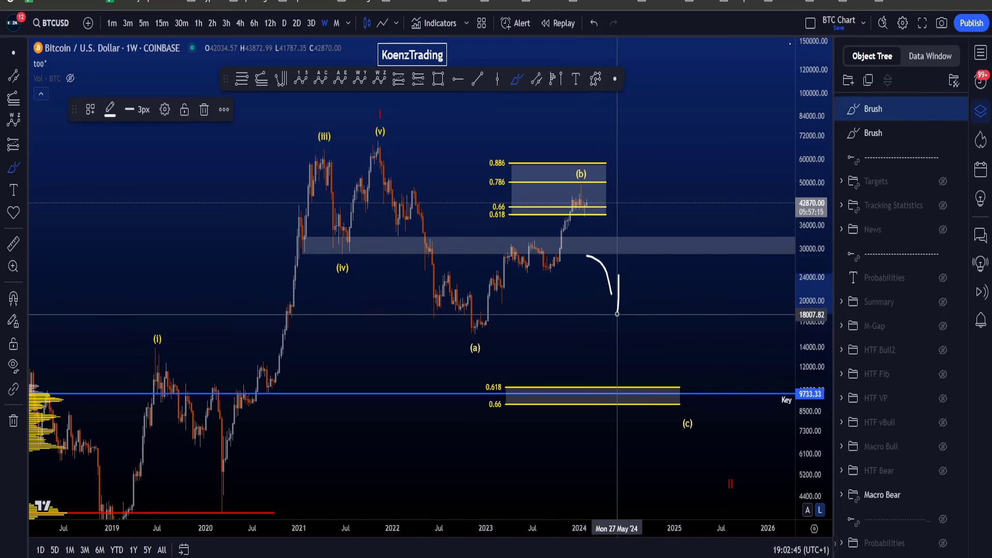
key("ctrl+z")
key("ctrl+z")
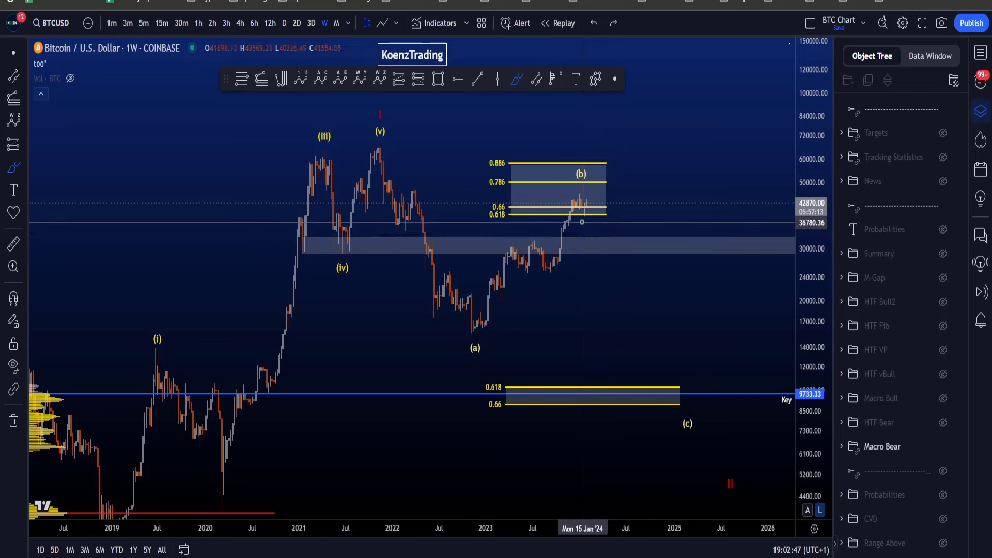
- Outline the price candles below the (b) label and sketch a final push up with a turn down, undoing all Brush strokes
left_click_drag(569, 222, 615, 224)
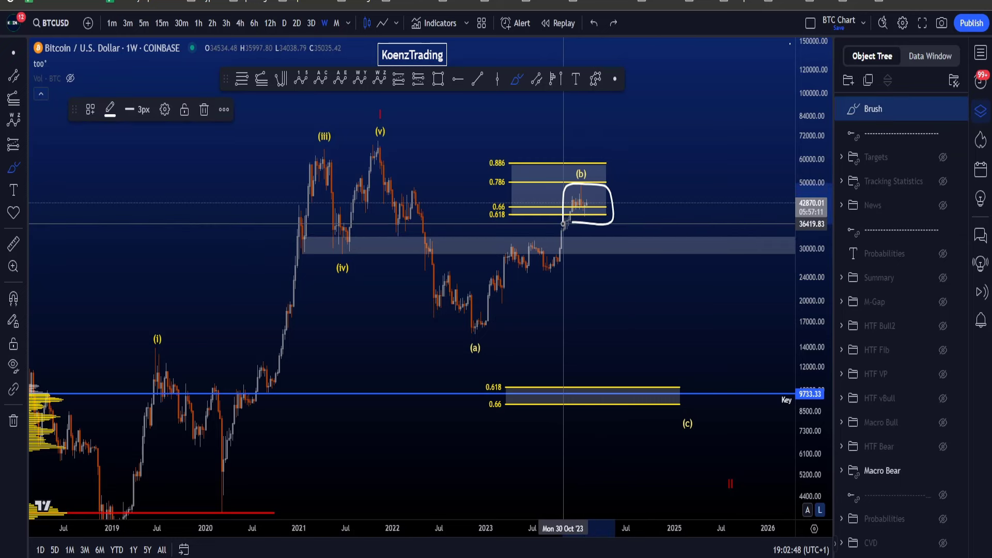
key("ctrl+z")
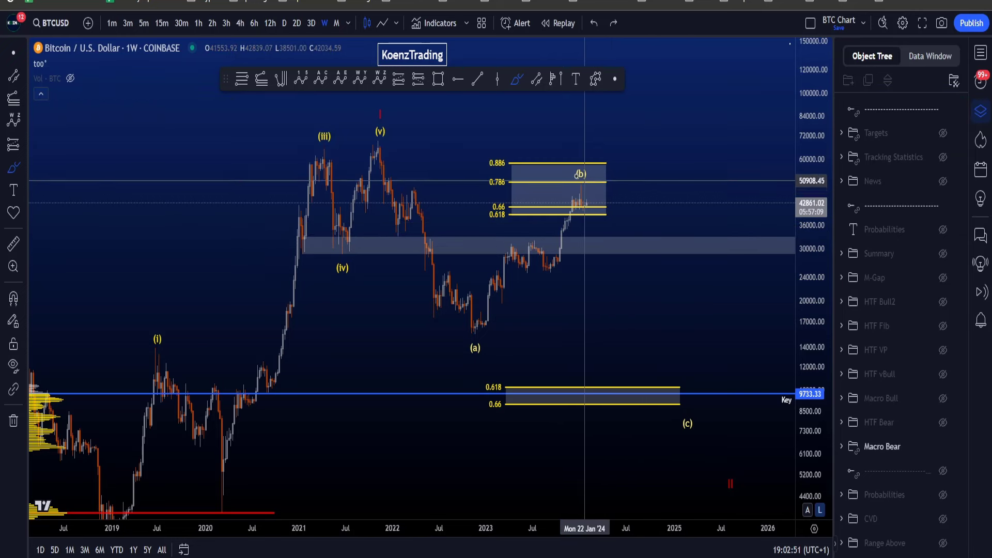
left_click_drag(577, 176, 615, 214)
key("ctrl+z")
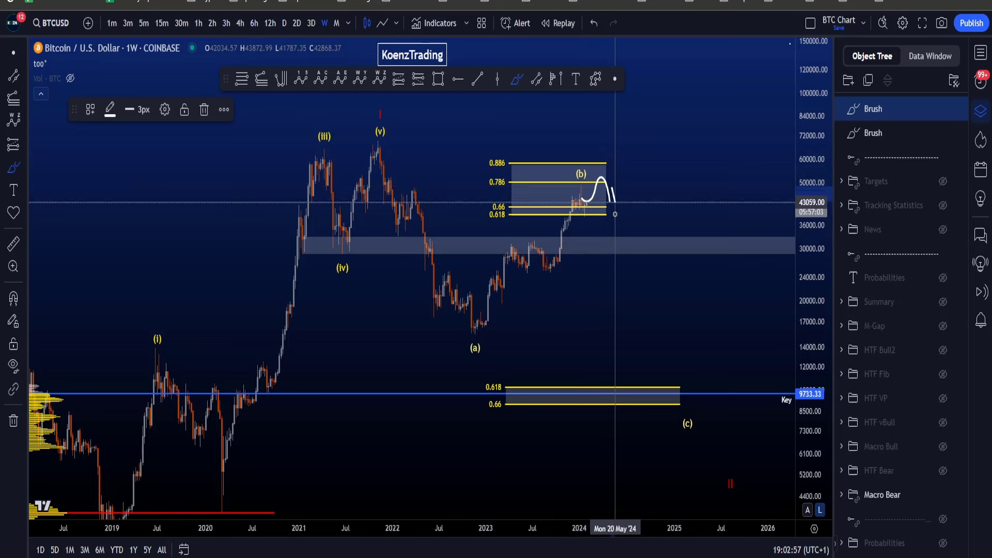
key("ctrl+z")
key("ctrl+z")
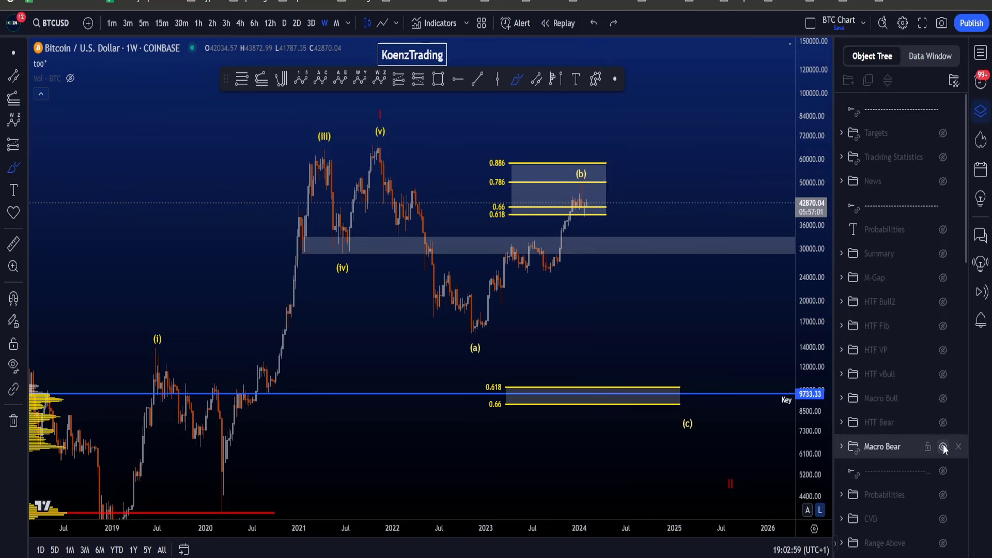
- Hide the Macro Bear drawings group and show the HTF Bear group, undoing a brief Brush mark
left_click(943, 447)
left_click(942, 422)
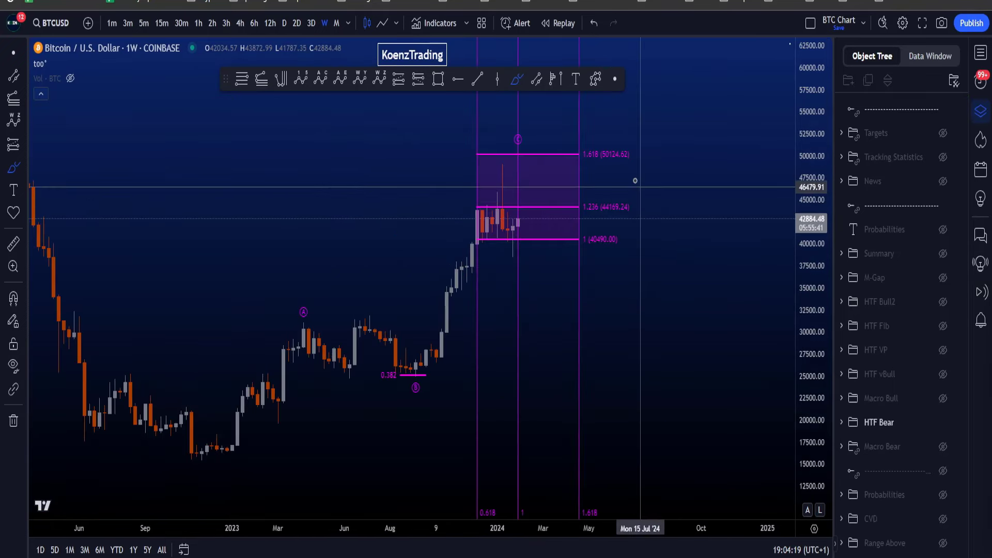
mouse_move(579, 101)
left_mouse_down()
mouse_move(579, 138)
mouse_move(600, 138)
left_mouse_up()
key("ctrl+z")
- Trace the A–B–C advance from the late-2022 low with the Brush, looping the A and B labels, and undo the strokes
mouse_move(207, 453)
left_mouse_down()
mouse_move(318, 337)
mouse_move(410, 377)
mouse_move(532, 182)
left_mouse_up()
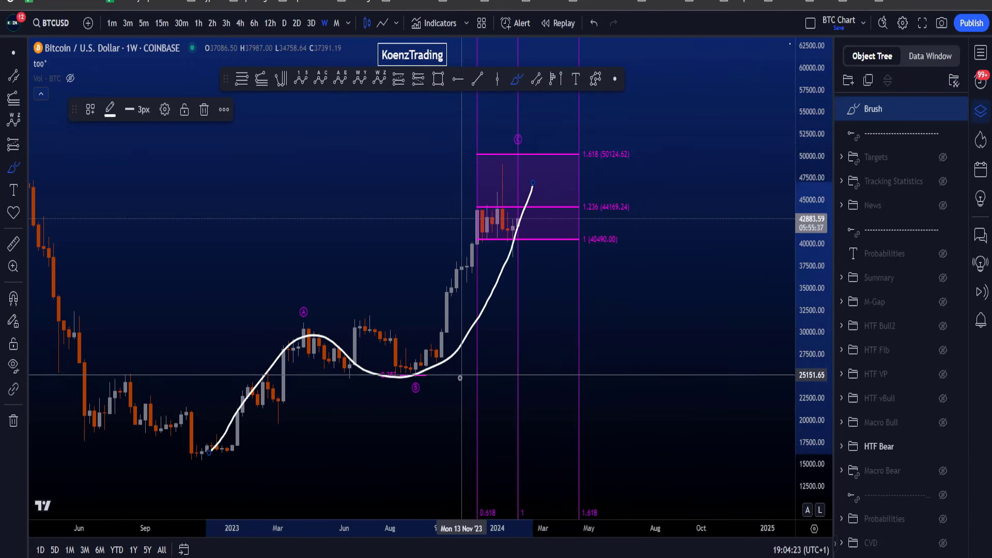
key("ctrl+z")
mouse_move(187, 462)
left_mouse_down()
mouse_move(210, 413)
mouse_move(272, 382)
mouse_move(307, 315)
mouse_move(332, 353)
mouse_move(380, 333)
left_mouse_up()
mouse_move(409, 368)
left_mouse_down()
mouse_move(382, 380)
mouse_move(418, 364)
mouse_move(467, 277)
left_mouse_up()
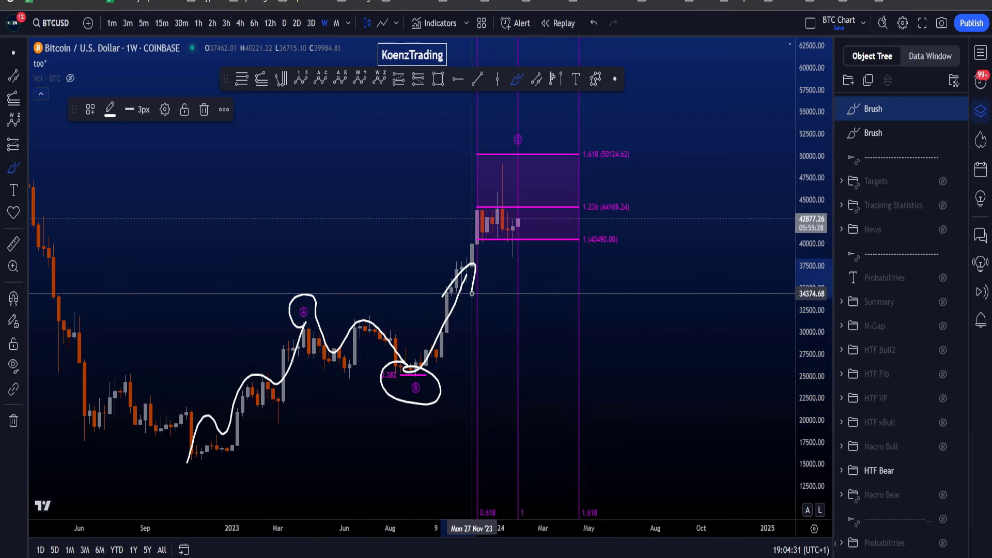
key("ctrl+z")
mouse_move(430, 368)
left_mouse_down()
mouse_move(400, 352)
mouse_move(380, 392)
mouse_move(436, 372)
left_mouse_up()
key("ctrl+z")
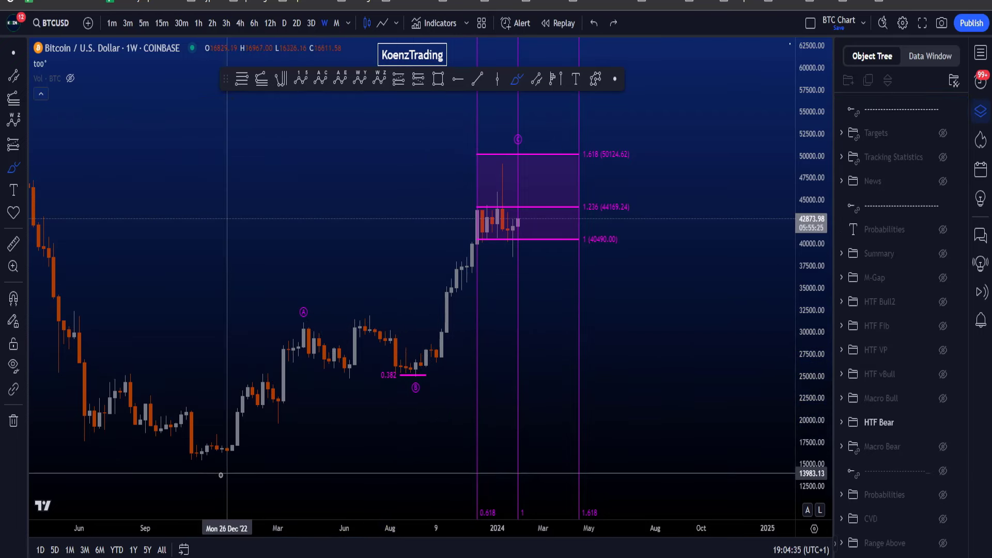
- Trace the first leg up and the rise from B into an outline around the purple target box, undoing the Brush strokes
mouse_move(220, 450)
left_mouse_down()
mouse_move(201, 443)
mouse_move(196, 471)
mouse_move(321, 310)
mouse_move(310, 355)
mouse_move(350, 332)
left_mouse_up()
key("ctrl+z")
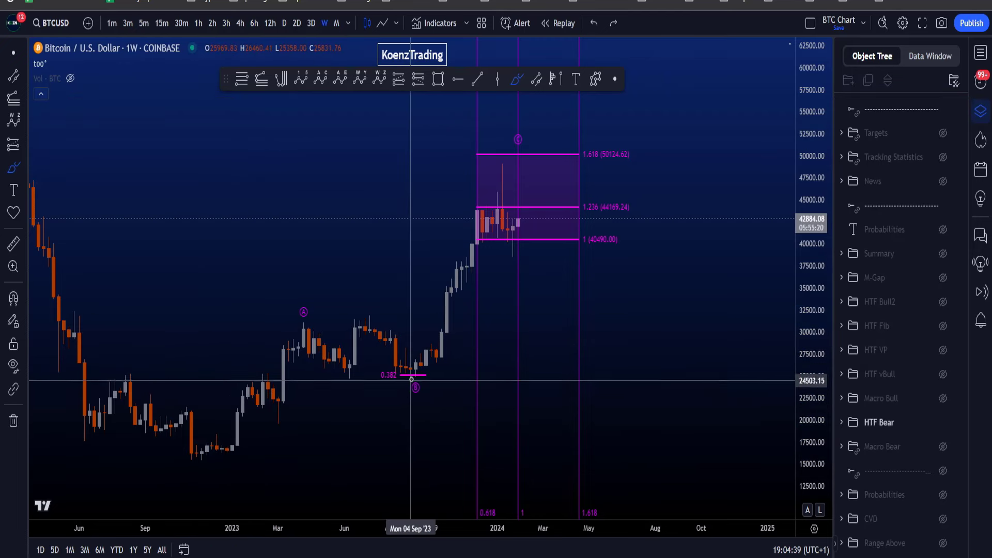
mouse_move(406, 363)
left_mouse_down()
mouse_move(480, 325)
mouse_move(509, 255)
mouse_move(469, 227)
mouse_move(471, 118)
mouse_move(645, 147)
left_mouse_up()
left_click_drag(574, 252, 509, 253)
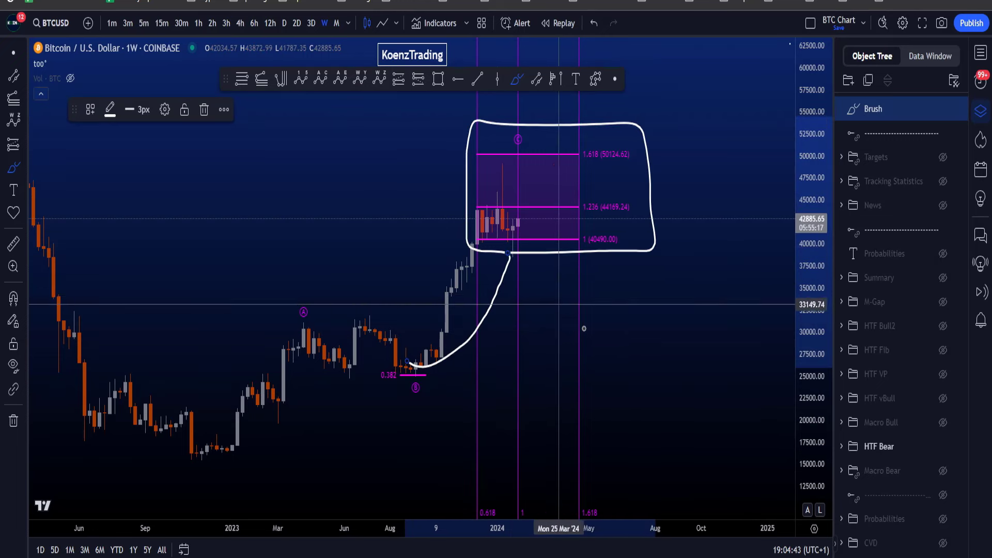
key("ctrl+z")
- Mark the 1 (40490.00) to 1.618 (50124.62) labels and circle the 0.618, 1 and 1.618 time levels with the Brush, undoing both markings
mouse_move(594, 230)
left_mouse_down()
mouse_move(630, 240)
mouse_move(581, 245)
mouse_move(620, 228)
mouse_move(644, 160)
mouse_move(570, 154)
left_mouse_up()
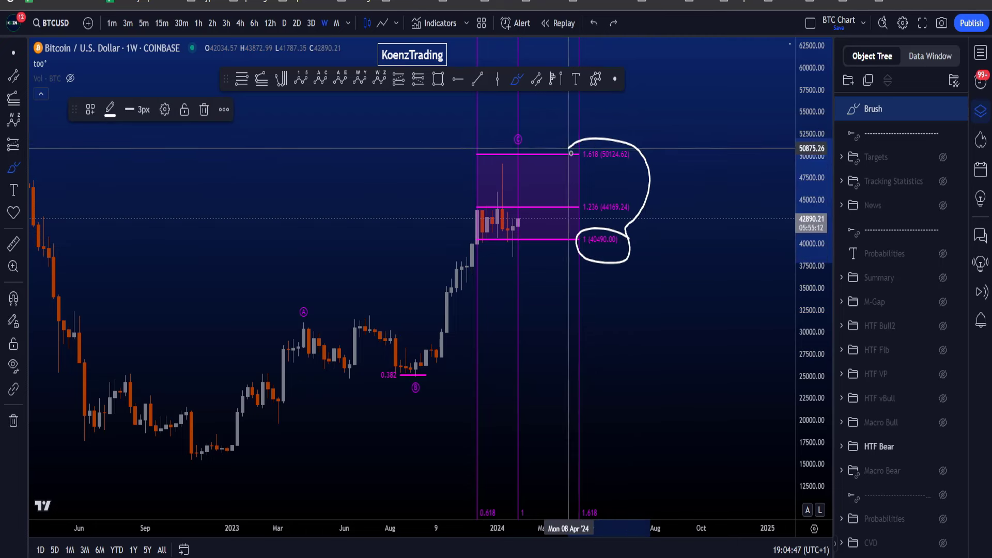
key("ctrl+z")
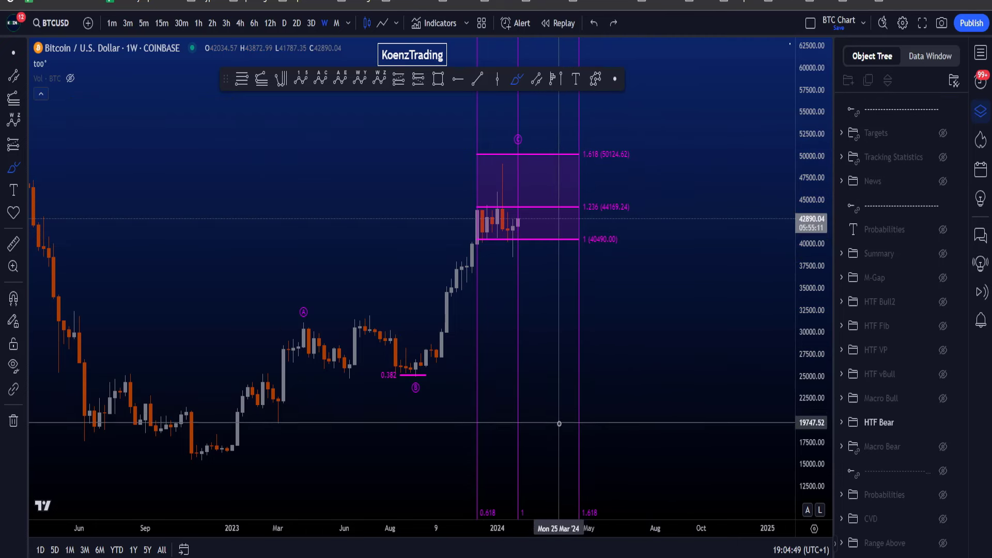
mouse_move(609, 440)
left_mouse_down()
mouse_move(579, 431)
mouse_move(415, 495)
left_mouse_up()
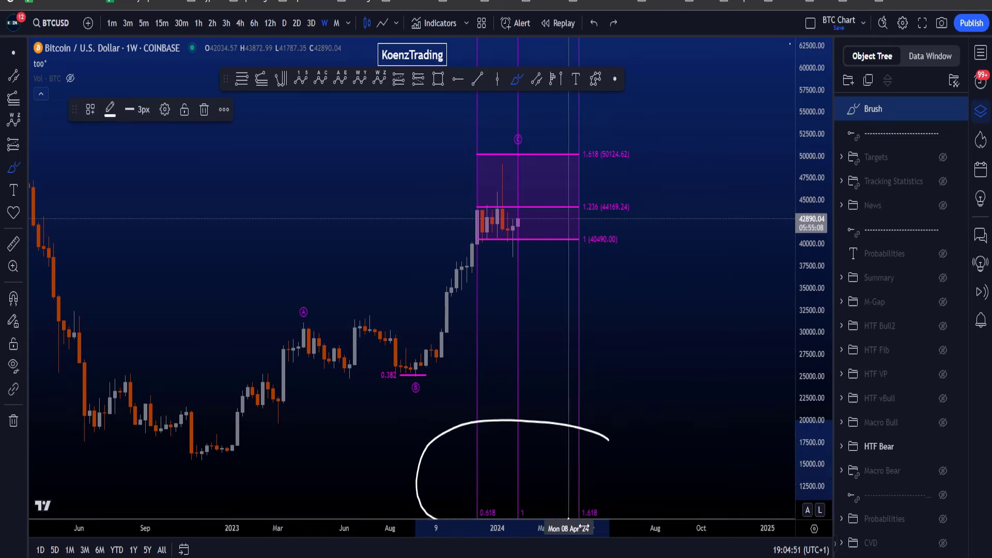
mouse_move(584, 527)
left_mouse_down()
mouse_move(632, 475)
mouse_move(610, 440)
left_mouse_up()
key("ctrl+z")
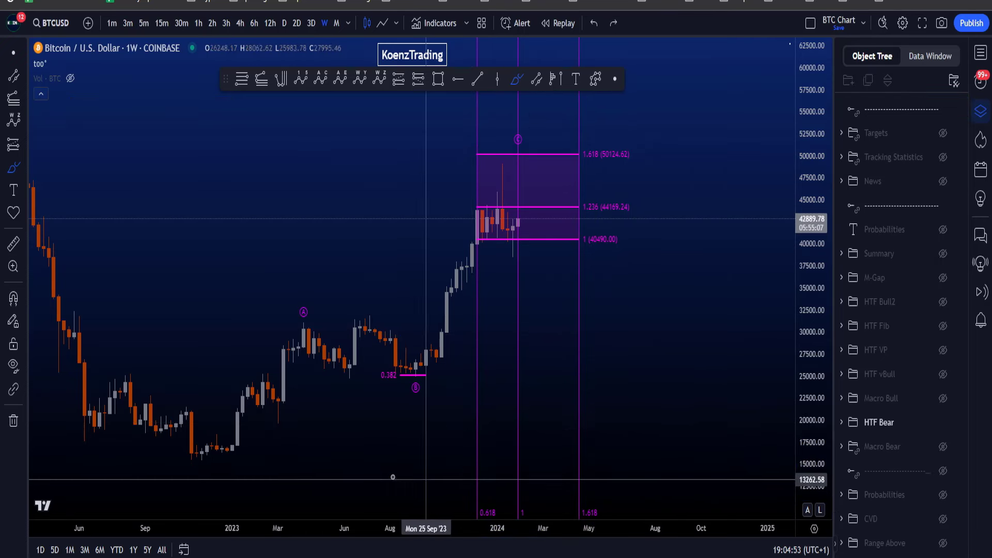
- Trace the move from the late-2022 low to B and the separate A and C legs with the Brush, undoing every stroke
mouse_move(217, 454)
left_mouse_down()
mouse_move(207, 447)
mouse_move(211, 456)
mouse_move(332, 328)
mouse_move(309, 324)
mouse_move(400, 376)
left_mouse_up()
key("ctrl+z")
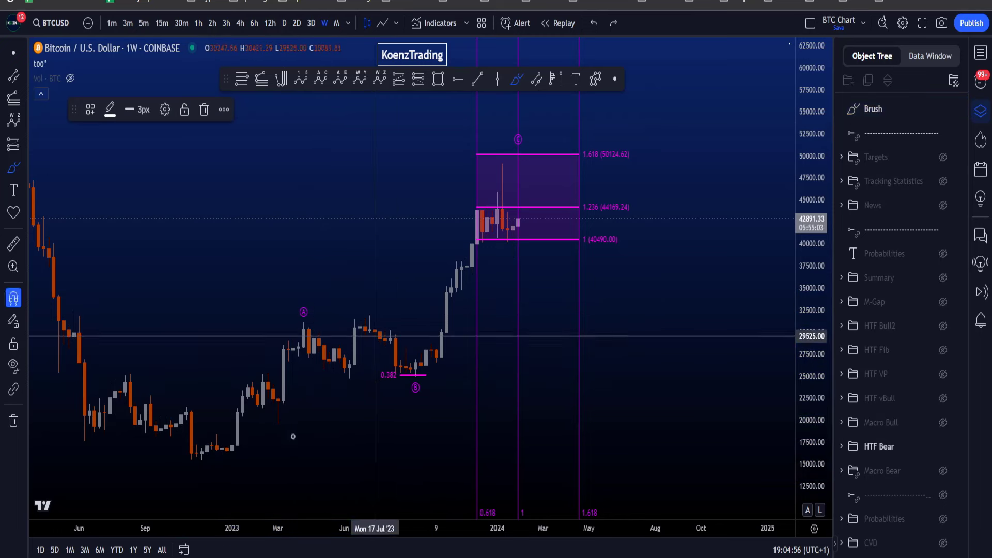
mouse_move(238, 457)
left_mouse_down()
mouse_move(287, 399)
mouse_move(318, 319)
left_mouse_up()
left_click_drag(429, 376, 503, 226)
key("ctrl+z")
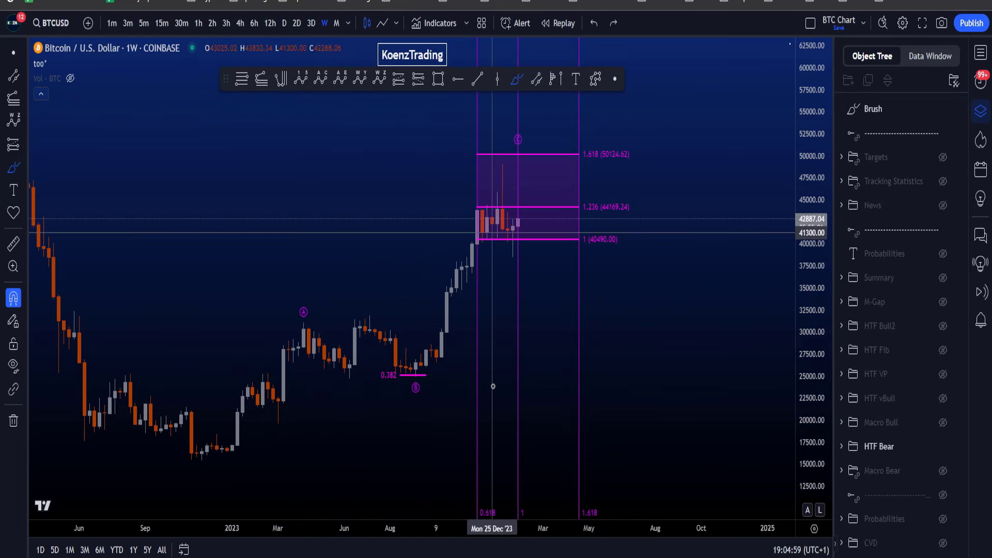
key("ctrl+z")
- Bracket the upper wick near the 1.618 level and draw a stroke below the purple target box, undoing both Brush marks
left_click_drag(490, 191, 493, 148)
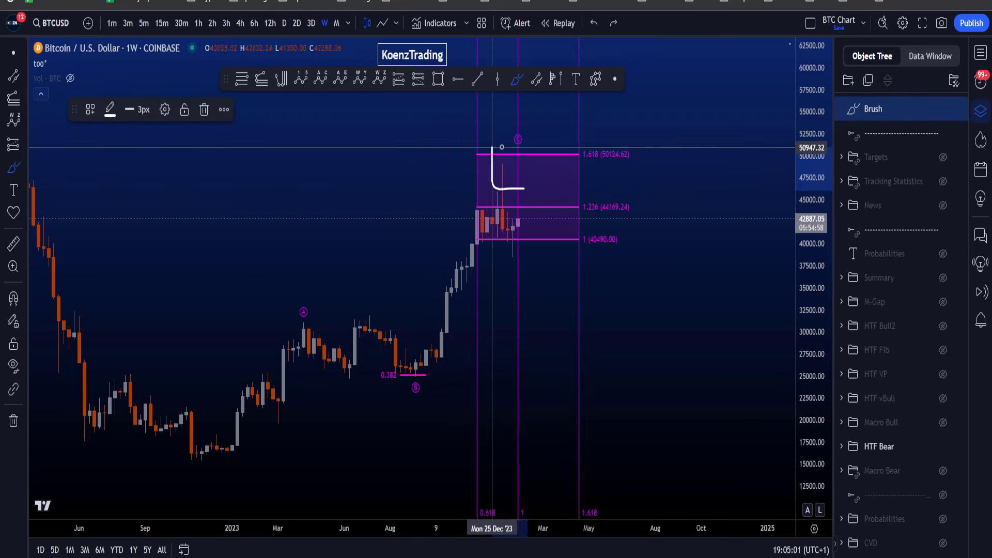
key("ctrl+z")
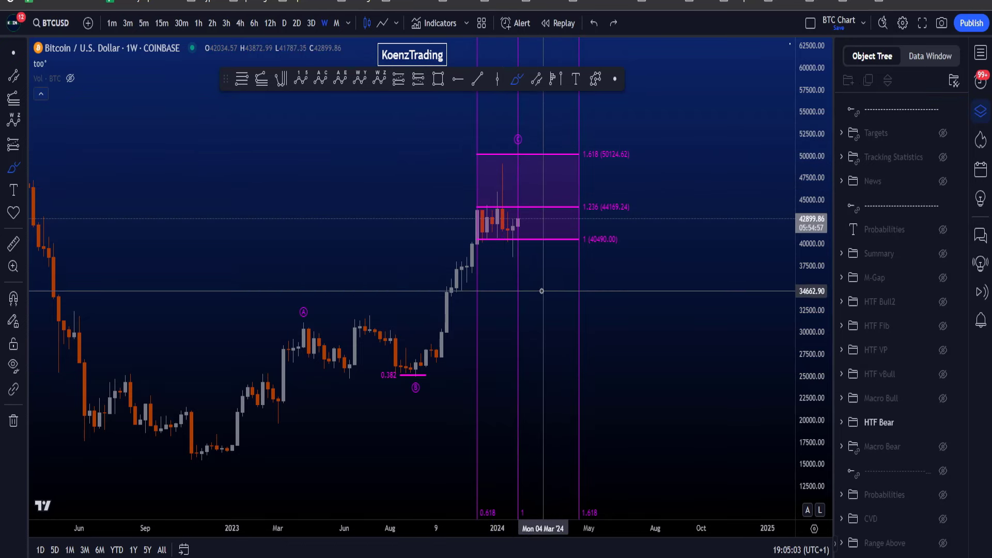
mouse_move(470, 333)
left_mouse_down()
mouse_move(631, 410)
mouse_move(376, 449)
mouse_move(553, 327)
left_mouse_up()
key("ctrl+z")
- Outline the whole purple target box from 40490.00 to 50124.62 with the Brush, and undo the markings
mouse_move(599, 250)
left_mouse_down()
mouse_move(456, 253)
mouse_move(646, 129)
left_mouse_up()
left_click_drag(671, 235, 528, 244)
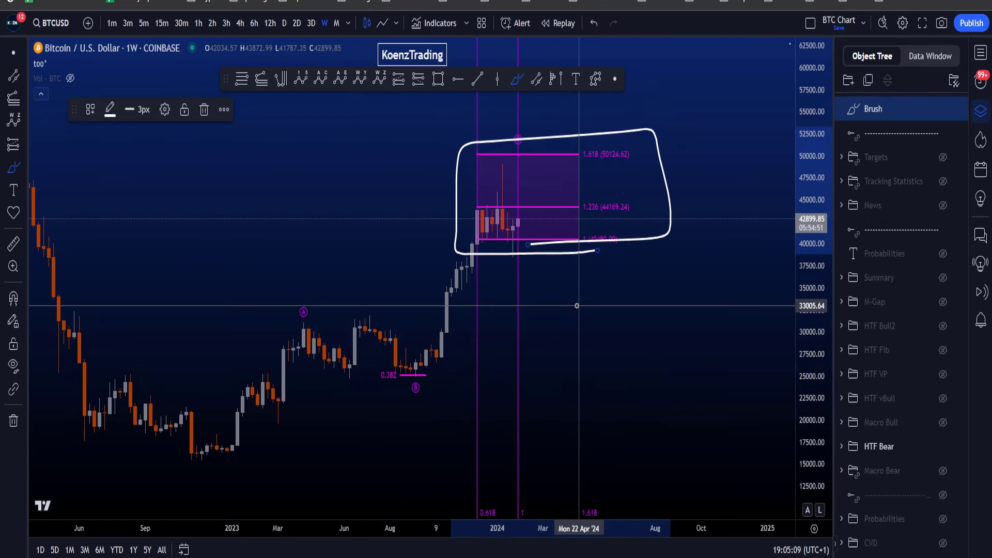
key("ctrl+z")
left_click_drag(591, 269, 662, 228)
key("ctrl+z")
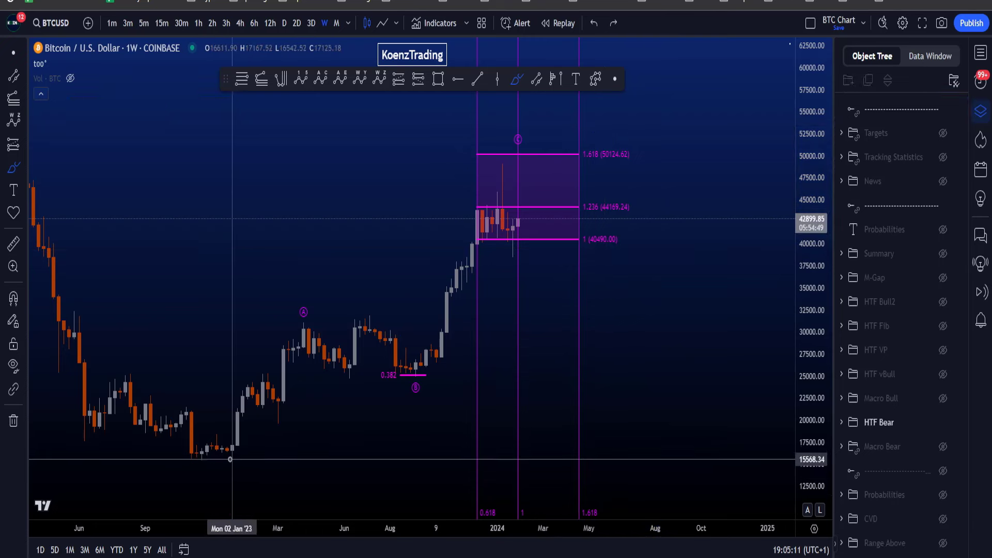
- Trace the rise to B and sketch a drop, rebound and downward arrow from the January 2024 high, undoing the Brush strokes
mouse_move(230, 460)
left_mouse_down()
mouse_move(222, 450)
mouse_move(321, 332)
mouse_move(416, 379)
left_mouse_up()
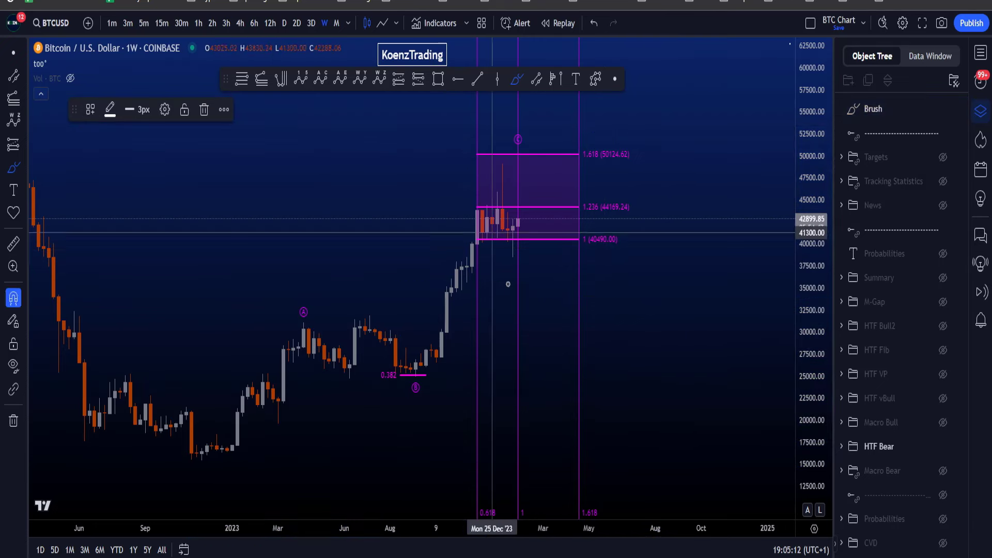
key("ctrl+z")
mouse_move(513, 162)
left_mouse_down()
mouse_move(521, 169)
mouse_move(503, 166)
mouse_move(507, 242)
left_mouse_up()
key("ctrl+z")
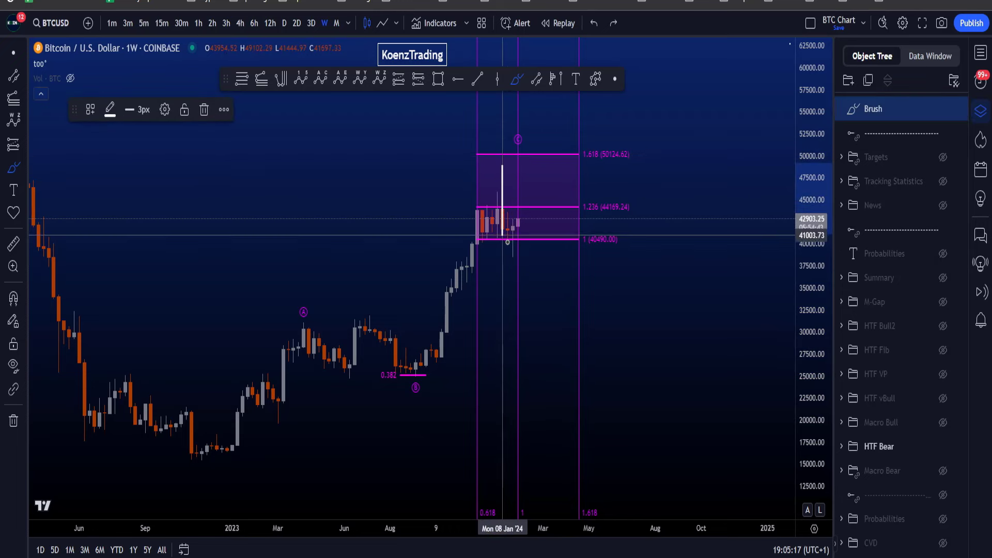
left_click_drag(541, 197, 570, 310)
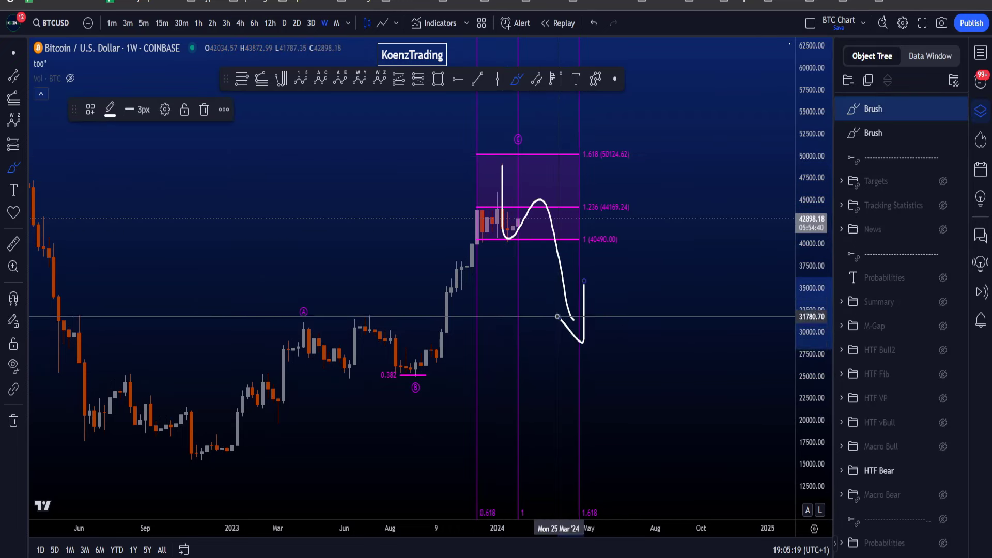
key("ctrl+z")
- Loop the decline from the January 2024 high and handwrite a 5 beside it with the Brush, undoing all the strokes
left_click_drag(504, 160, 518, 213)
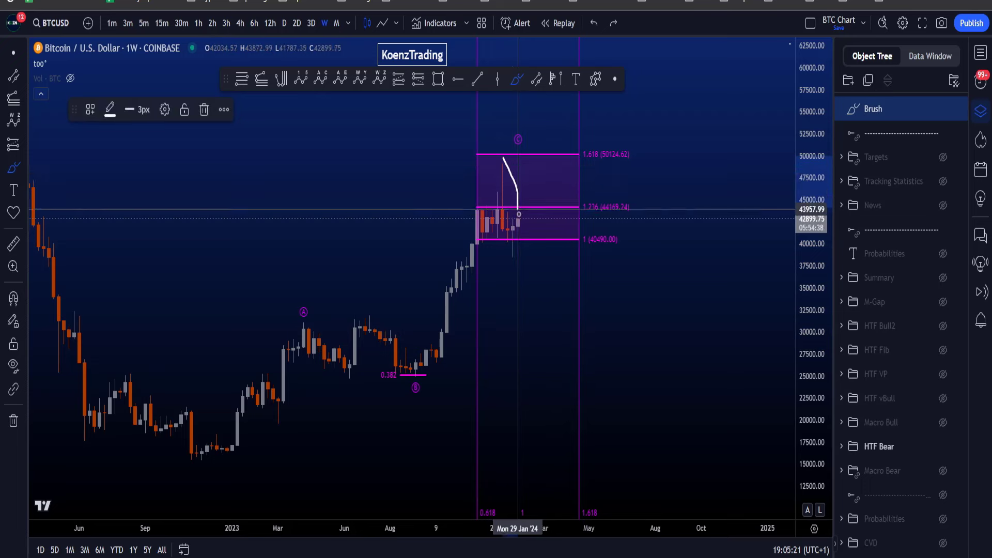
mouse_move(511, 267)
left_mouse_down()
mouse_move(492, 147)
mouse_move(503, 156)
left_mouse_up()
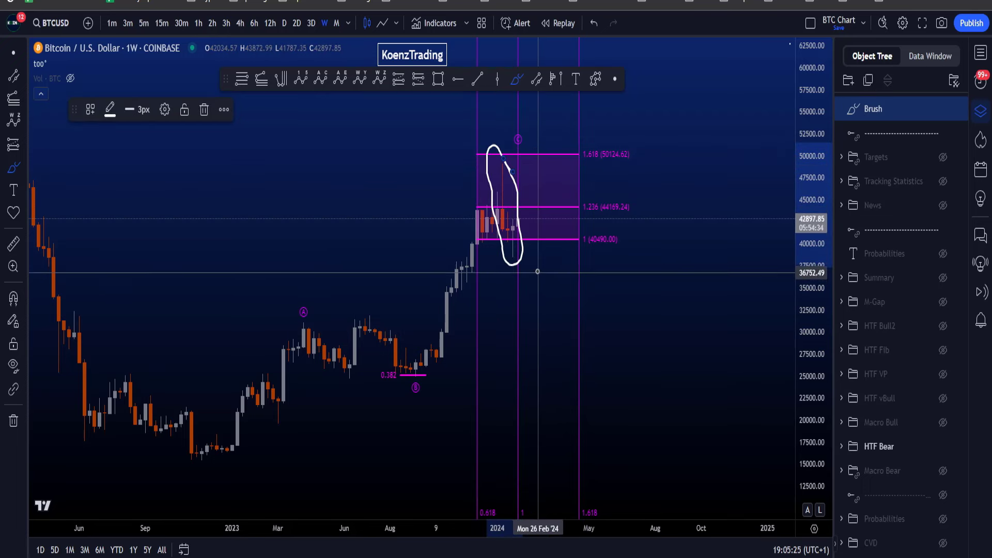
key("ctrl+z")
mouse_move(528, 192)
left_mouse_down()
mouse_move(538, 206)
mouse_move(528, 206)
left_mouse_up()
left_click_drag(528, 162, 552, 161)
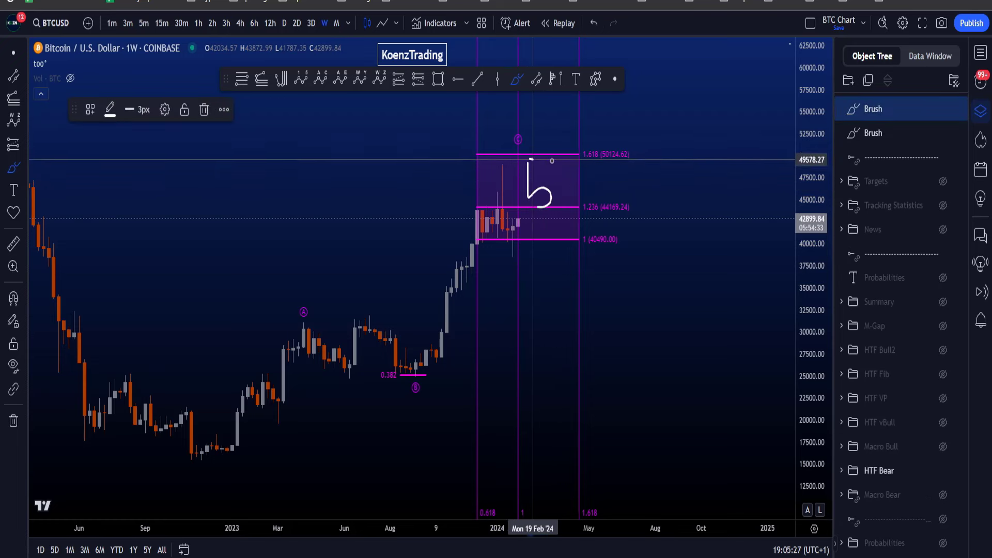
key("ctrl+z")
key("ctrl+z")
key("ctrl+z")
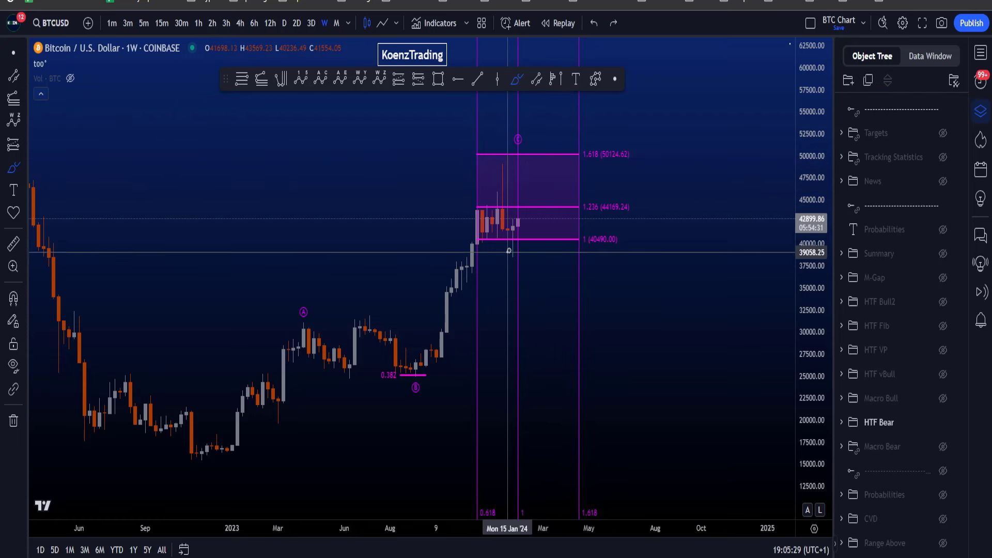
- Sketch a three-wave bounce from the late-January 2024 low followed by a downward arrow, and undo the Brush strokes
left_click_drag(509, 251, 528, 221)
mouse_move(557, 190)
left_mouse_down()
mouse_move(598, 326)
mouse_move(576, 286)
left_mouse_up()
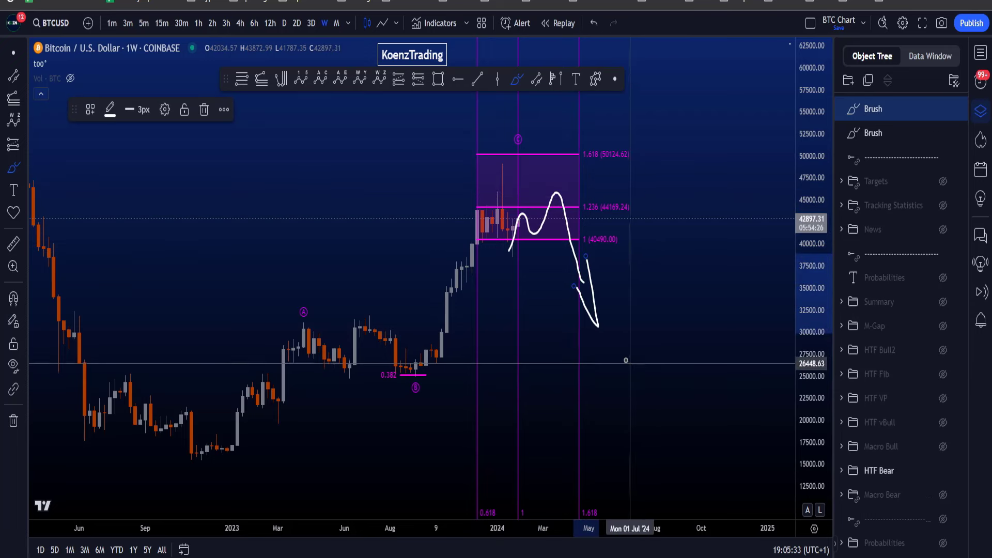
left_click_drag(612, 356, 653, 405)
key("ctrl+z")
key("ctrl+z")
key("ctrl+z")
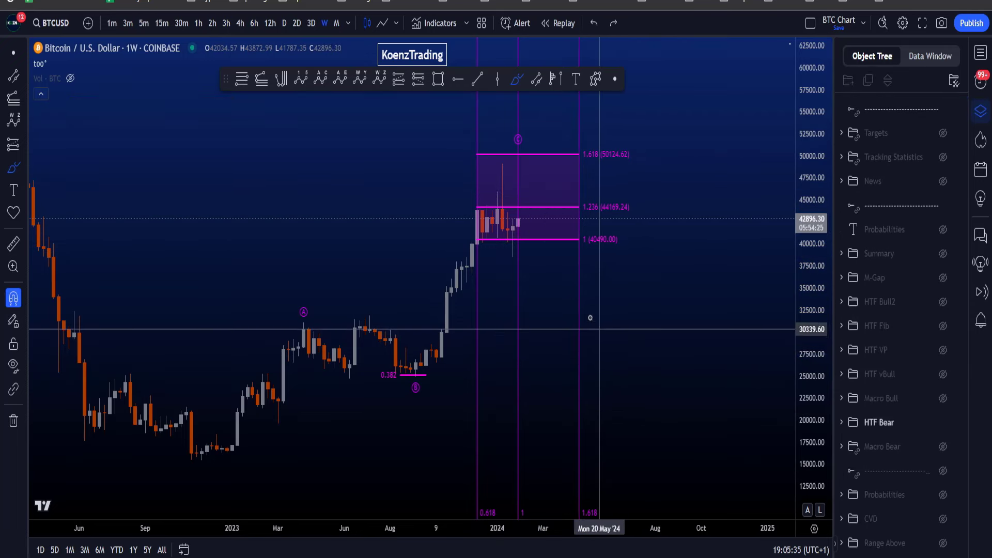
- Draw a projected long decline from the January 2024 high with a weak rebound in mid-2024, and undo the Brush strokes
mouse_move(502, 195)
left_mouse_down()
mouse_move(580, 323)
mouse_move(598, 474)
mouse_move(643, 461)
mouse_move(671, 502)
mouse_move(737, 326)
left_mouse_up()
left_click_drag(703, 356, 761, 219)
key("ctrl+z")
key("ctrl+z")
key("ctrl+z")
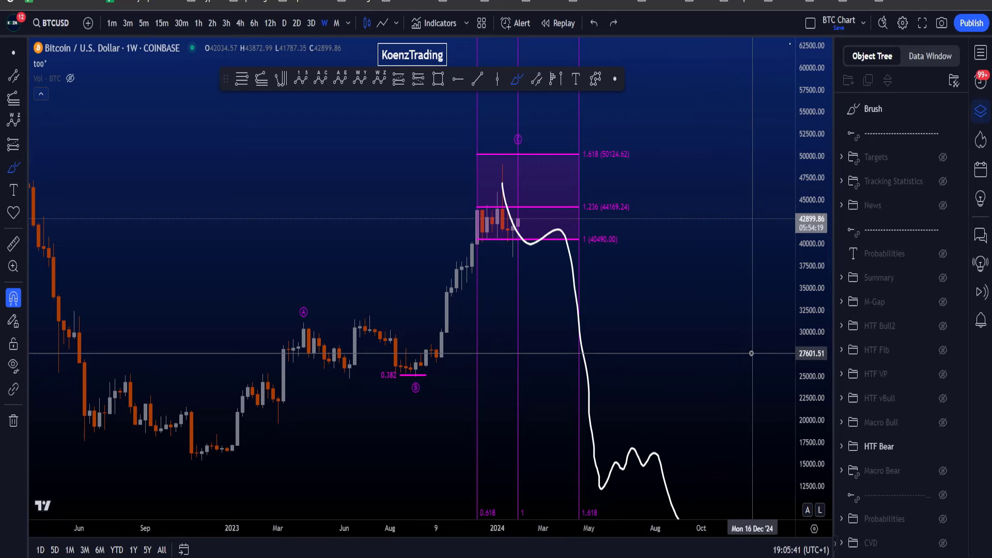
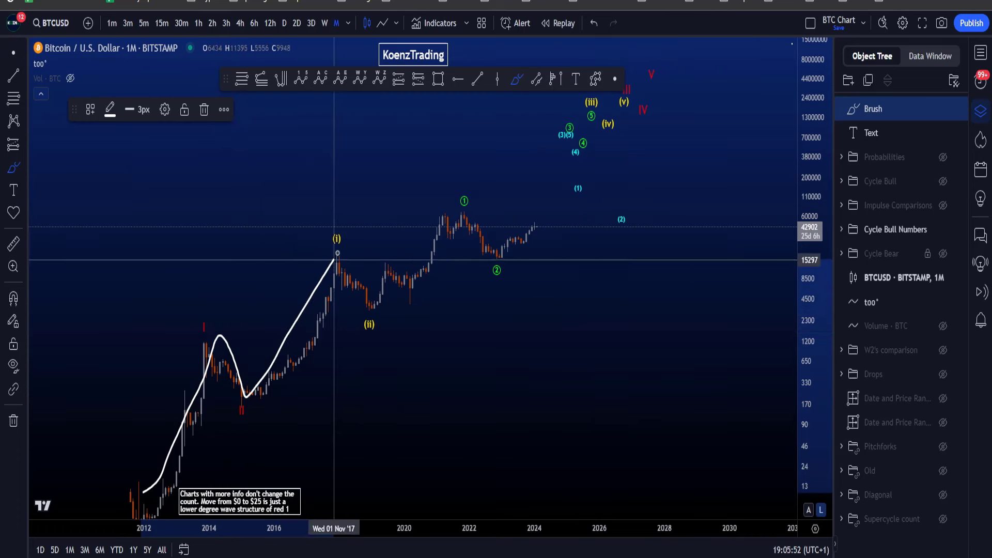
- Trace the bullish wave path from (ii) through the green 1 and 2 and project it upward with the Brush, undoing the strokes
left_click_drag(372, 315, 456, 216)
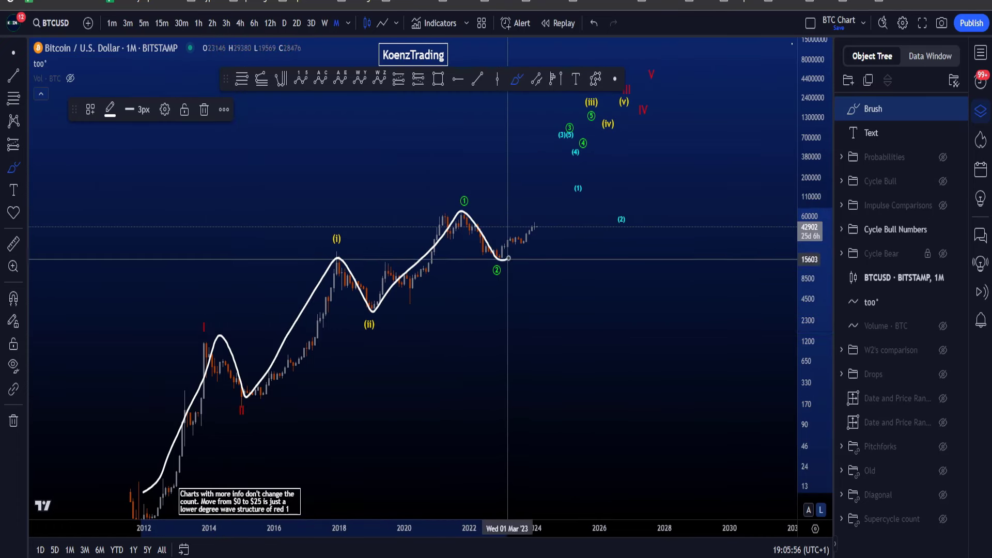
mouse_move(565, 209)
left_mouse_down()
mouse_move(589, 178)
mouse_move(571, 200)
mouse_move(630, 221)
mouse_move(665, 137)
left_mouse_up()
key("ctrl+z")
key("ctrl+z")
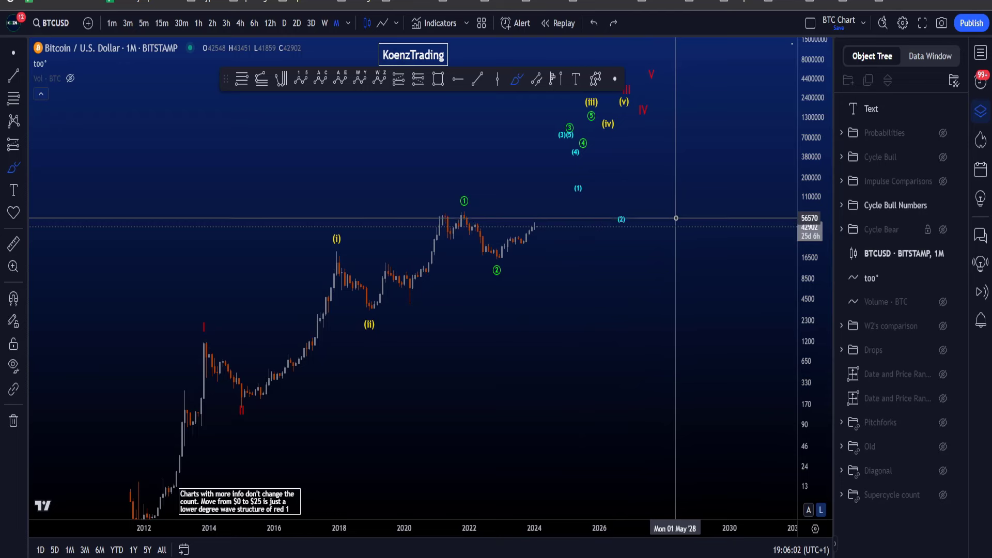
- Show the Impulse Comparisons drawings and loop the (1) target box and the earlier wave-one peaks with the Brush, undoing the strokes
left_click(943, 182)
mouse_move(556, 203)
left_mouse_down()
mouse_move(574, 177)
mouse_move(611, 203)
left_mouse_up()
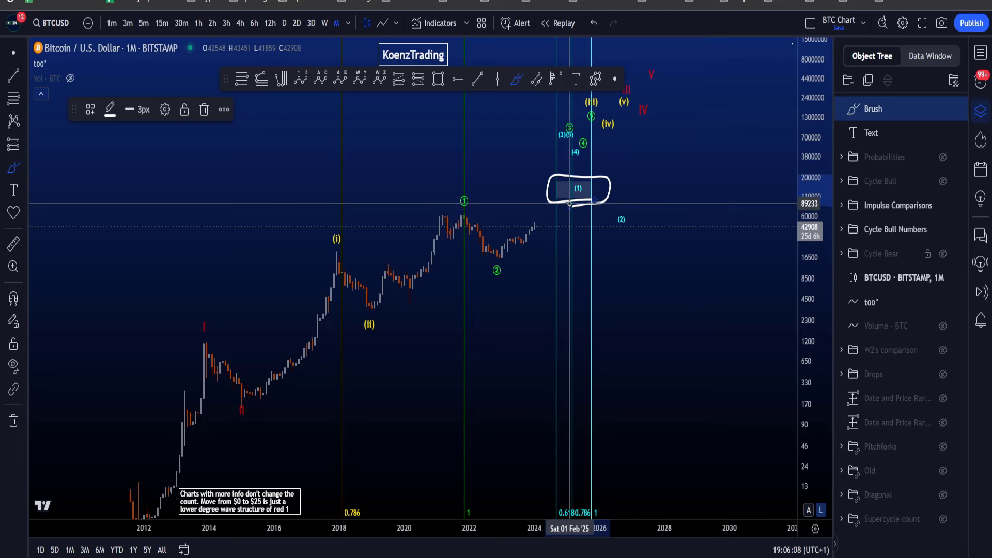
key("ctrl+z")
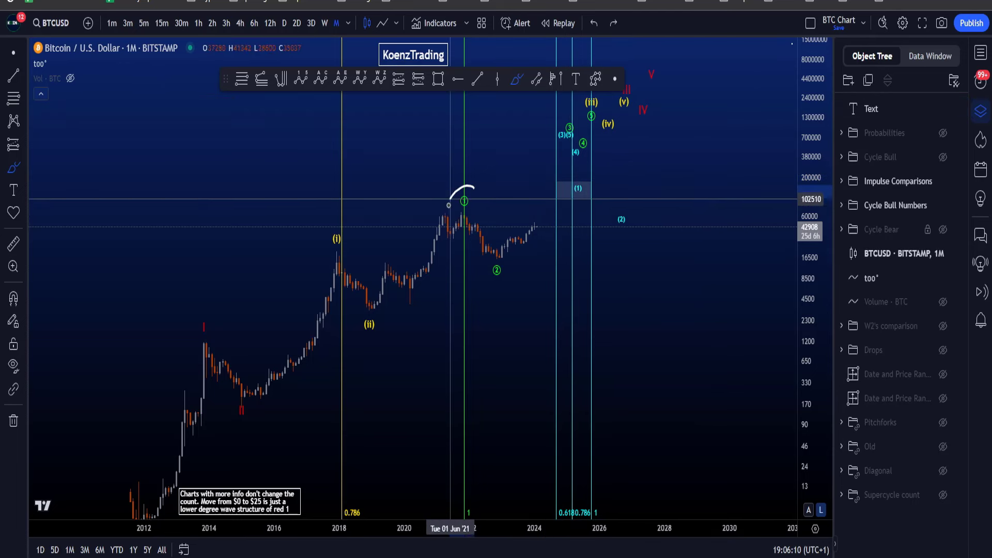
mouse_move(474, 187)
left_mouse_down()
mouse_move(445, 217)
mouse_move(343, 243)
mouse_move(213, 324)
left_mouse_up()
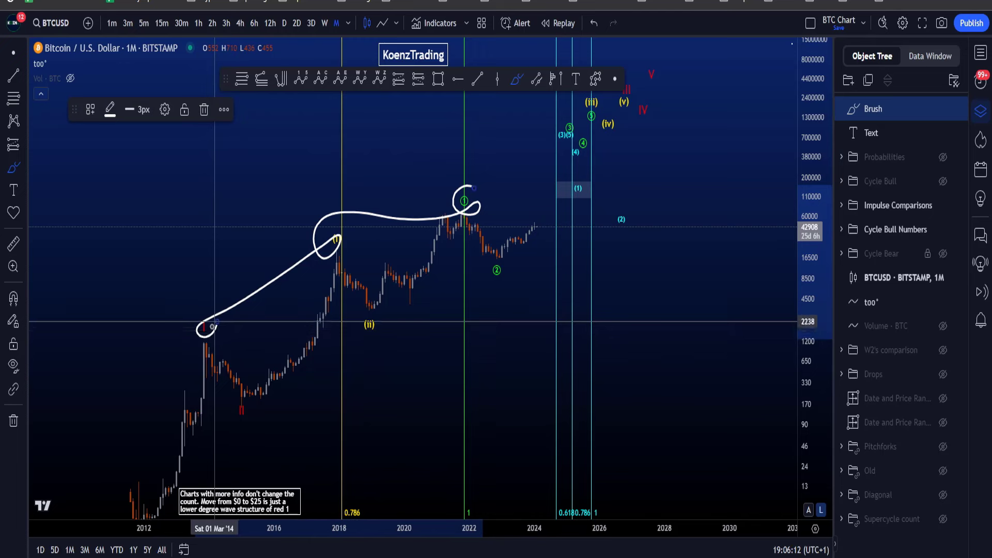
key("ctrl+z")
- Trace the advance to red I, the drop to II and the rise towards (i) with the Brush, undoing all the strokes
left_click_drag(801, 321, 802, 340)
mouse_move(80, 487)
left_mouse_down()
mouse_move(88, 489)
mouse_move(180, 319)
mouse_move(257, 398)
left_mouse_up()
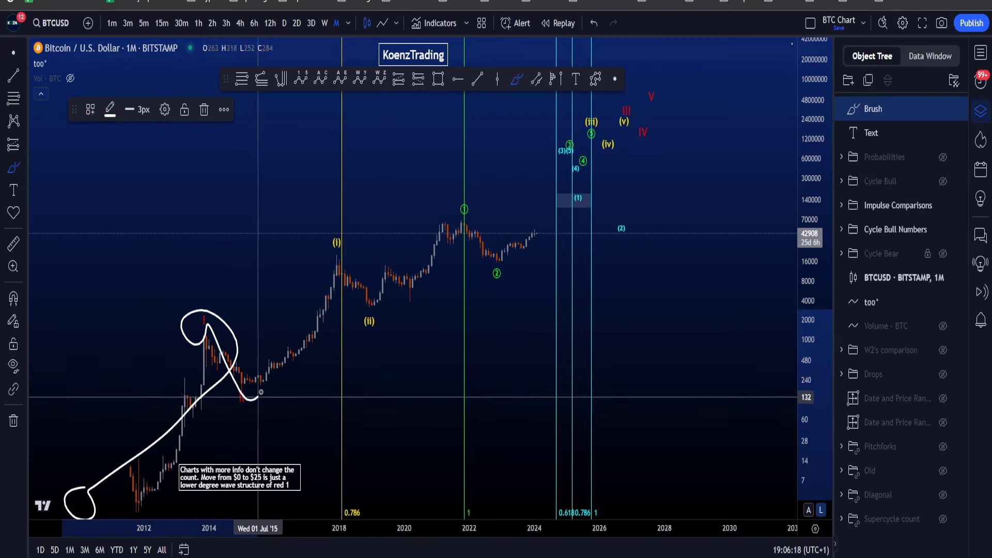
key("ctrl+z")
mouse_move(130, 471)
left_mouse_down()
mouse_move(161, 441)
mouse_move(204, 341)
left_mouse_up()
key("ctrl+z")
mouse_move(252, 383)
left_mouse_down()
mouse_move(284, 369)
mouse_move(350, 255)
left_mouse_up()
key("ctrl+z")
key("ctrl+z")
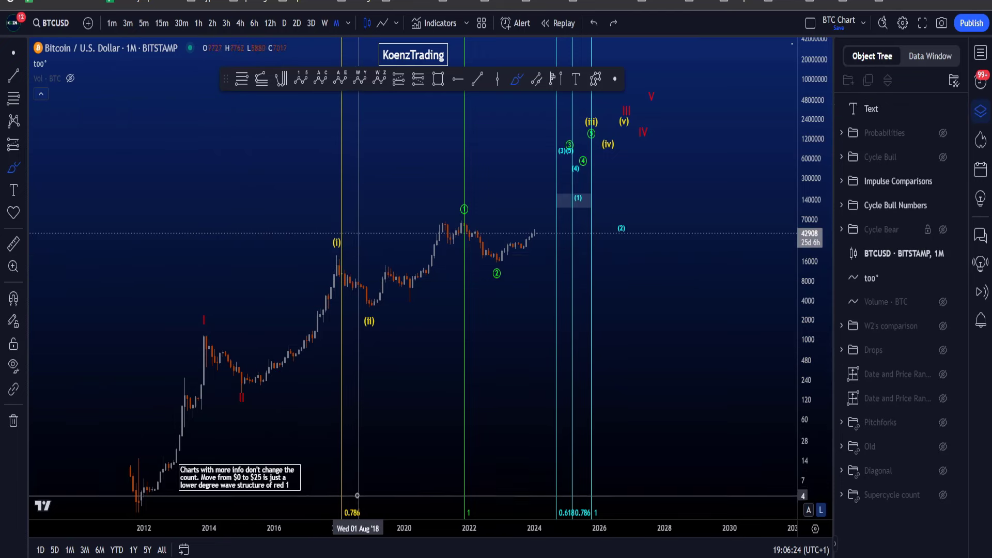
- Circle the yellow 0.786 time ratio near 2018 and the green 1 peak with the Brush, undoing both strokes
left_click_drag(357, 486, 320, 485)
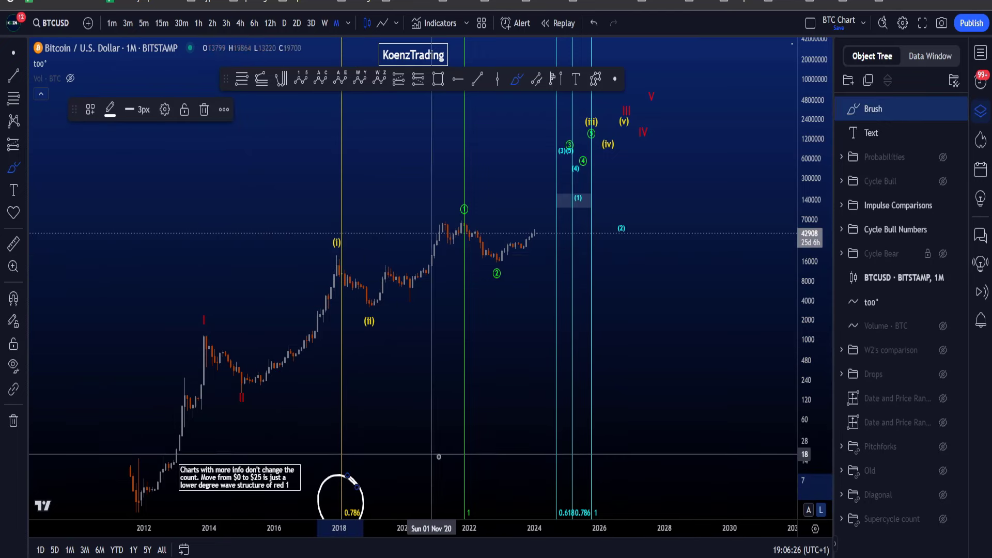
key("ctrl+z")
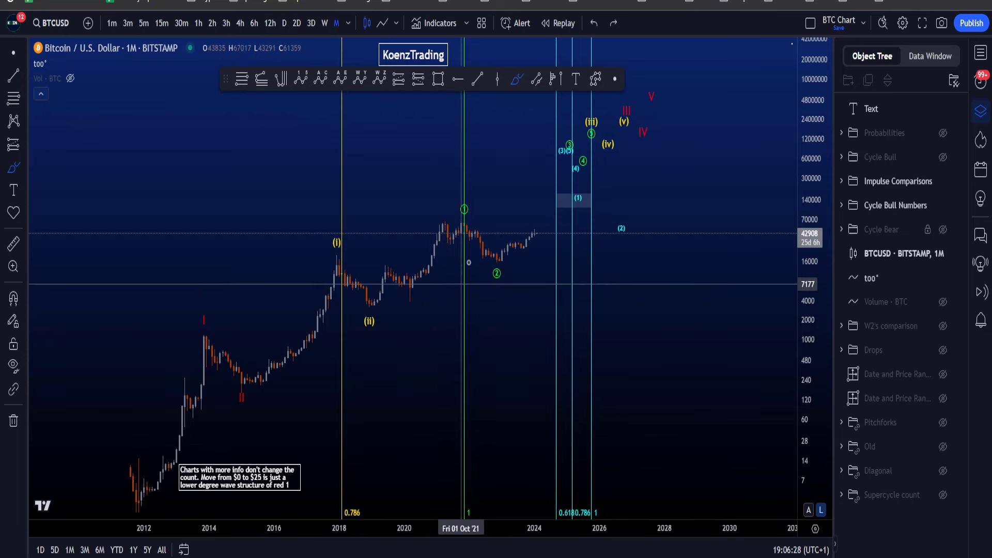
mouse_move(475, 197)
left_mouse_down()
mouse_move(449, 212)
mouse_move(474, 220)
mouse_move(452, 192)
mouse_move(460, 230)
left_mouse_up()
key("ctrl+z")
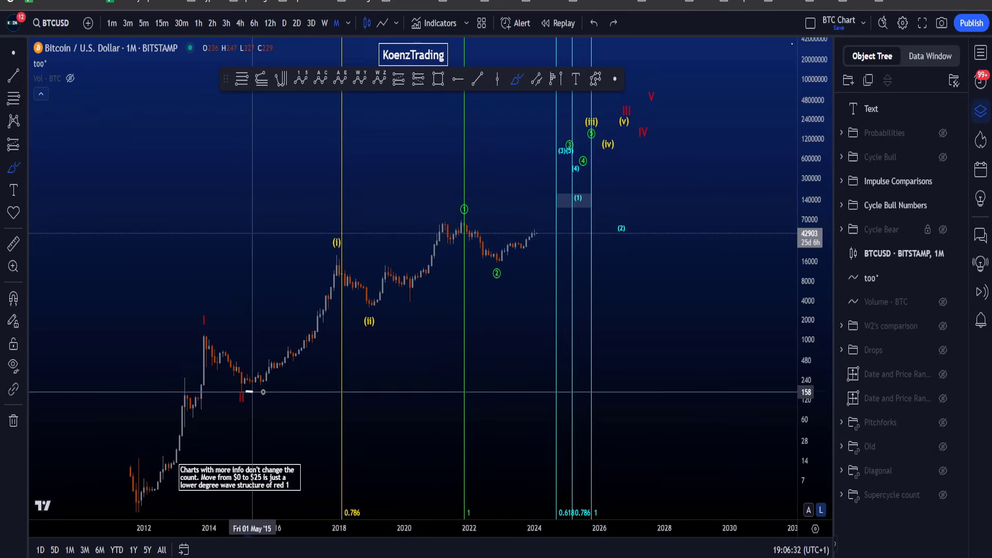
- Loop the rise from II to (i) and the green time line at the 2021 peak with the Brush, undoing both strokes
mouse_move(252, 392)
left_mouse_down()
mouse_move(343, 295)
mouse_move(336, 231)
mouse_move(234, 370)
left_mouse_up()
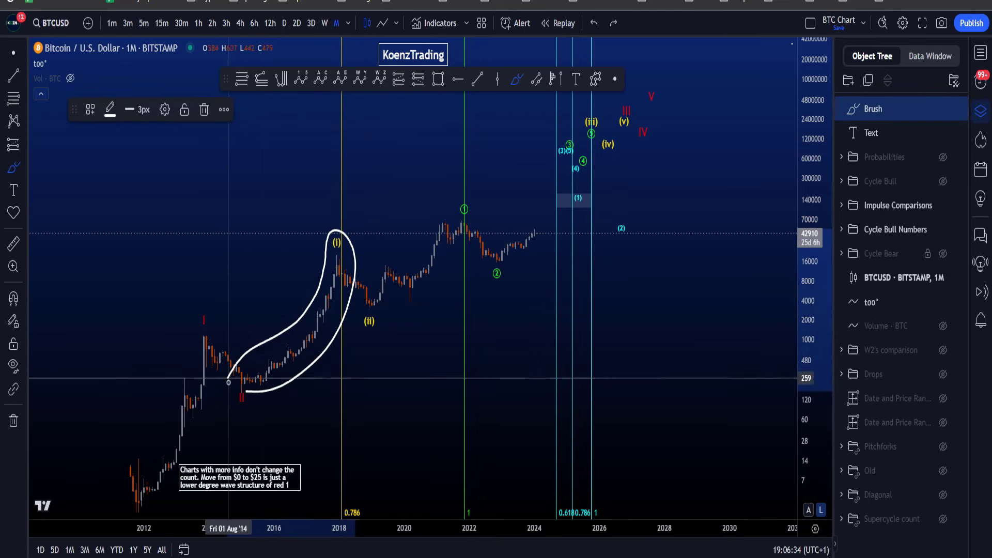
key("ctrl+z")
mouse_move(478, 480)
left_mouse_down()
mouse_move(439, 483)
mouse_move(471, 477)
mouse_move(472, 225)
left_mouse_up()
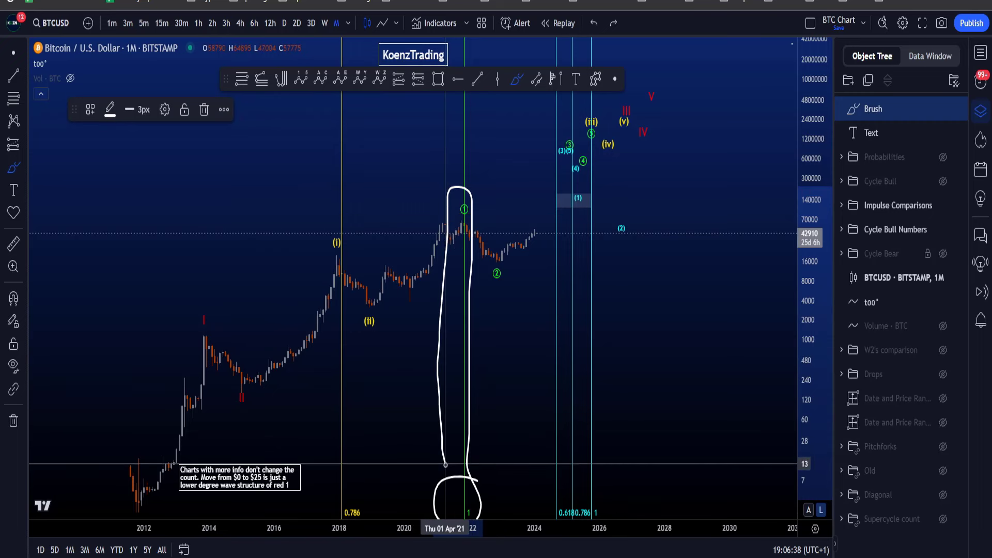
key("ctrl+z")
- Circle red II and connect it to a loop around yellow (i) with the Brush, and undo the strokes
left_click_drag(251, 380, 234, 408)
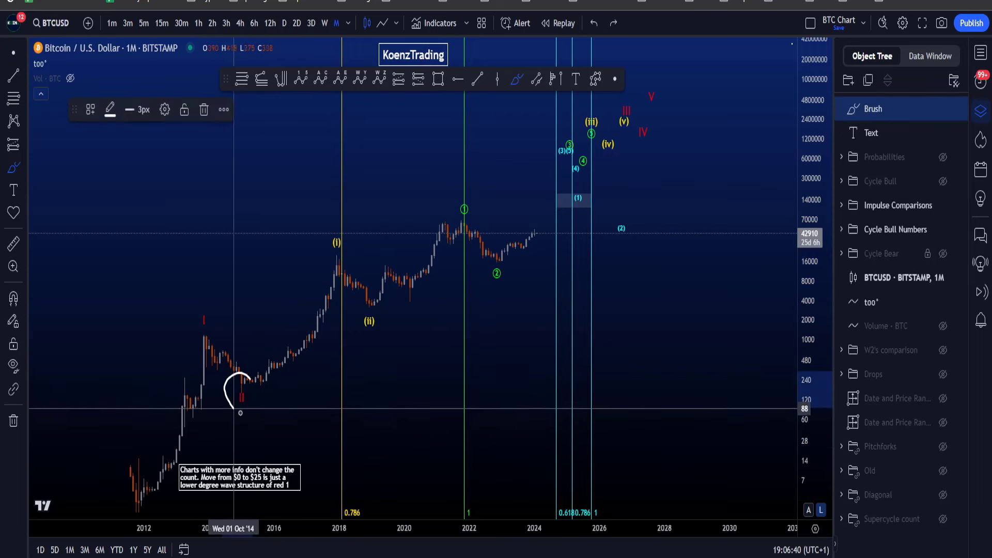
mouse_move(268, 364)
left_mouse_down()
mouse_move(343, 230)
mouse_move(339, 253)
left_mouse_up()
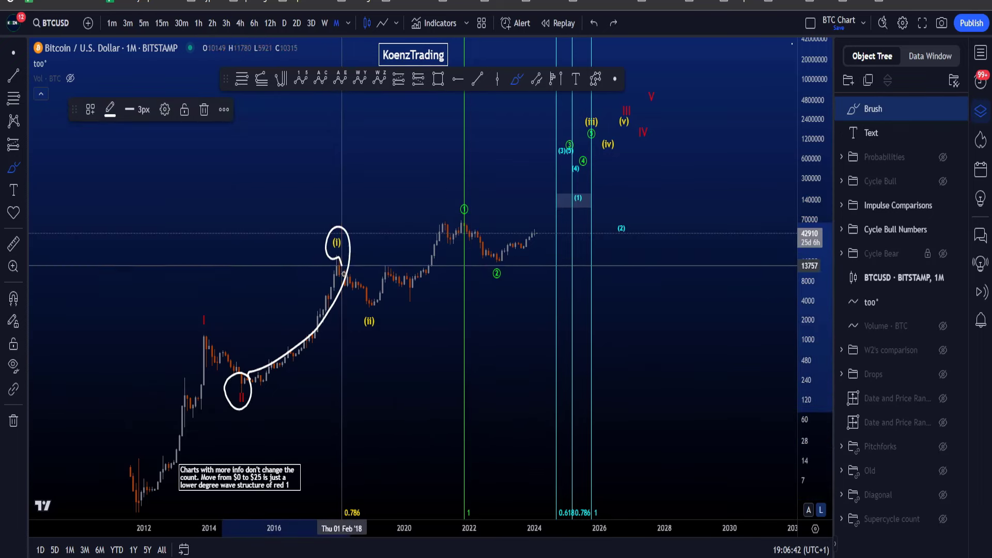
key("ctrl+z")
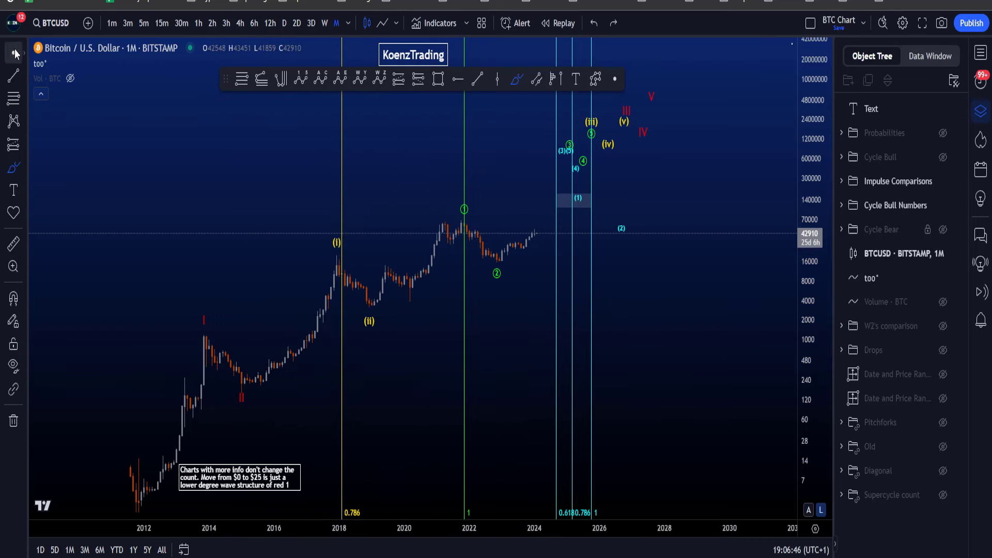
- Circle the cyan 1 time ratio near 2026 and the green 1 time ratio near 2022 with the Brush, undoing both strokes
left_click_drag(743, 288, 749, 342)
left_click_drag(813, 417, 813, 336)
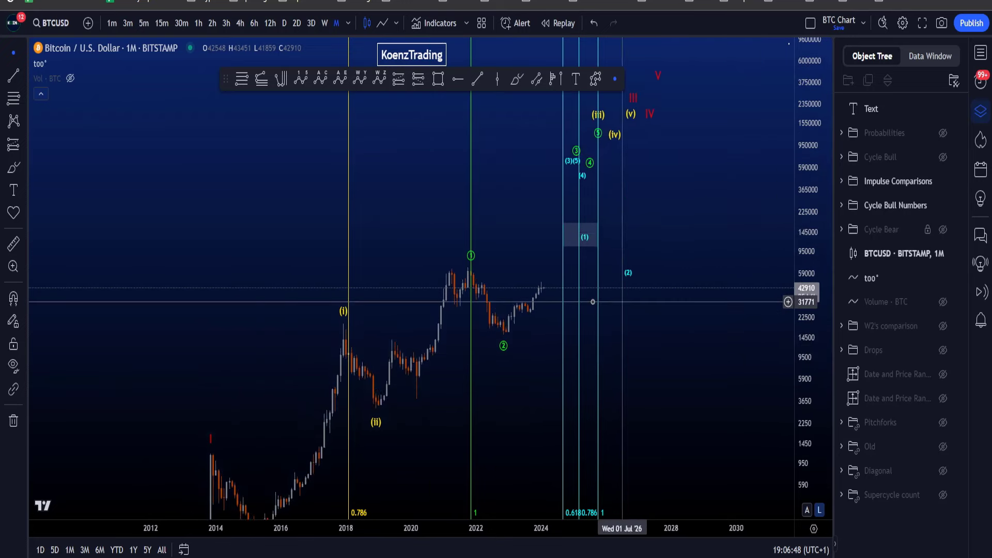
scroll(593, 251, "up", 4)
left_click_drag(666, 344, 650, 341)
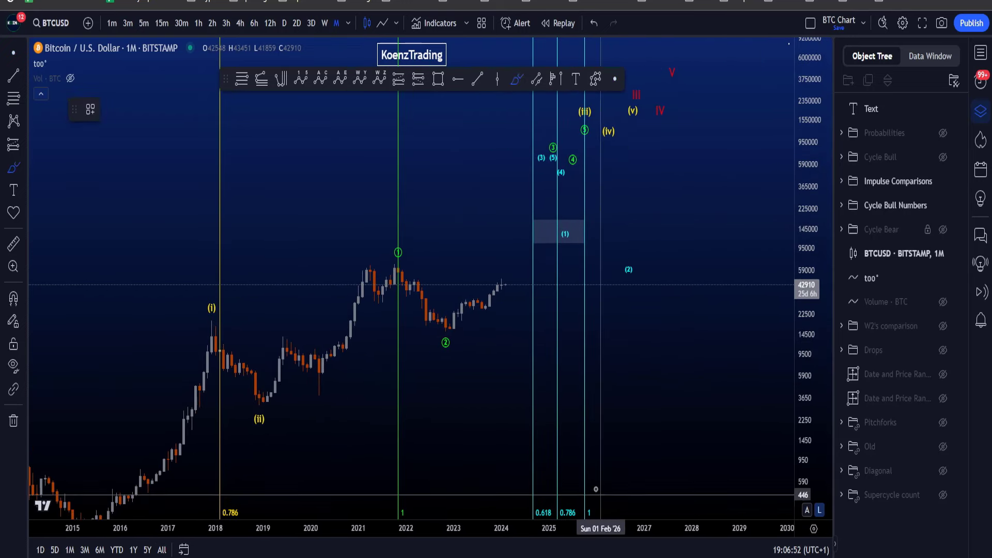
left_click_drag(600, 495, 567, 517)
key("ctrl+z")
mouse_move(422, 476)
left_mouse_down()
mouse_move(396, 474)
mouse_move(421, 469)
left_mouse_up()
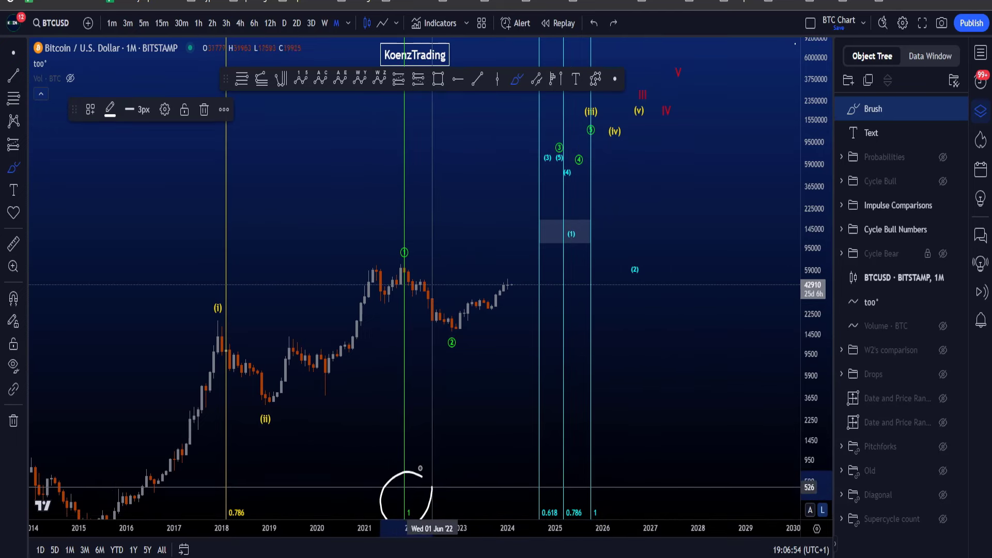
key("ctrl+z")
- Circle the cyan 0.786, yellow 0.786 and cyan 0.618 time ratios along the chart's base, undoing each Brush stroke
left_click_drag(578, 488, 550, 504)
key("ctrl+z")
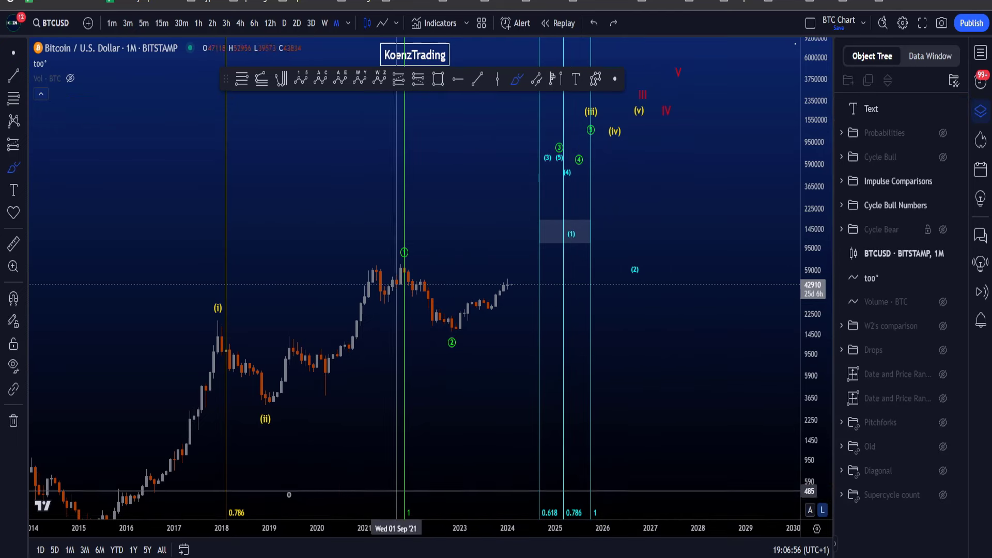
mouse_move(234, 459)
left_mouse_down()
mouse_move(266, 485)
mouse_move(225, 466)
mouse_move(261, 479)
left_mouse_up()
key("ctrl+z")
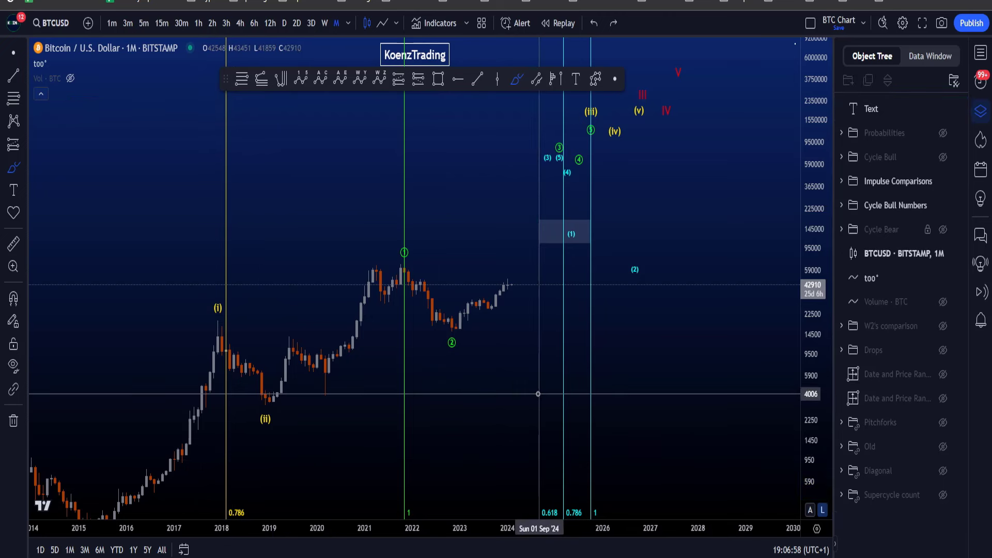
left_click_drag(553, 482, 517, 497)
key("ctrl+z")
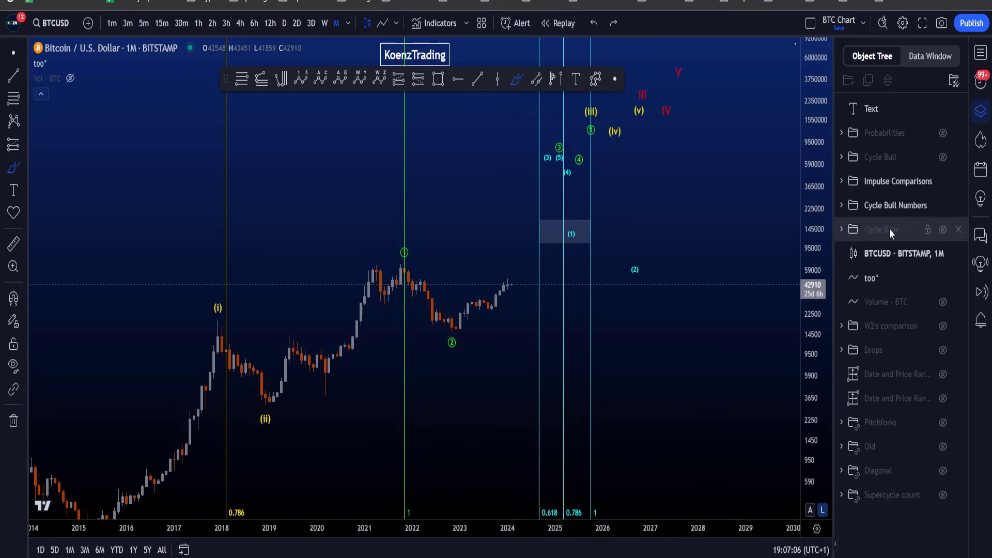
- Hide the Impulse Comparisons drawings and show the Cycle Bull drawings with their Fibonacci price levels
left_click(941, 181)
left_click(941, 157)
scroll(31, 86, "down", 5)
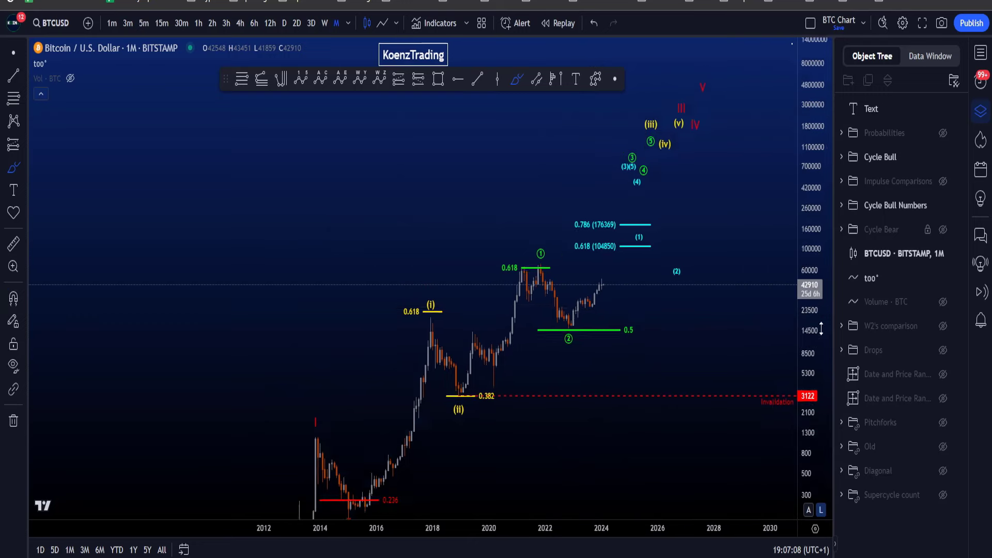
left_click_drag(627, 423, 581, 392)
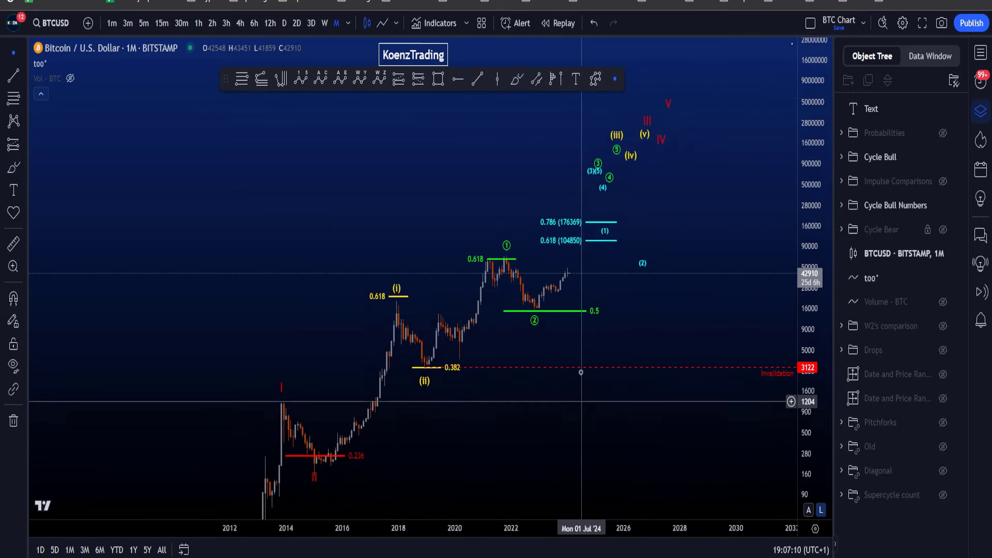
- Mark the peaks from green 1 back to red I and trace the path from the origin through I to II, removing the Brush strokes
mouse_move(522, 239)
left_mouse_down()
mouse_move(460, 239)
mouse_move(511, 242)
mouse_move(361, 307)
mouse_move(293, 379)
left_mouse_up()
key("Delete")
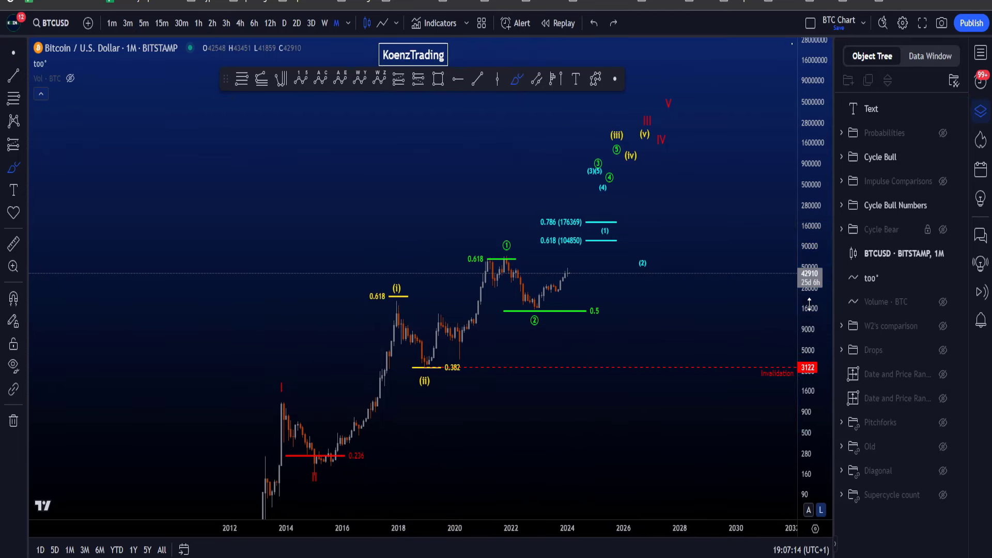
left_click_drag(814, 273, 815, 345)
left_click_drag(806, 302, 806, 345)
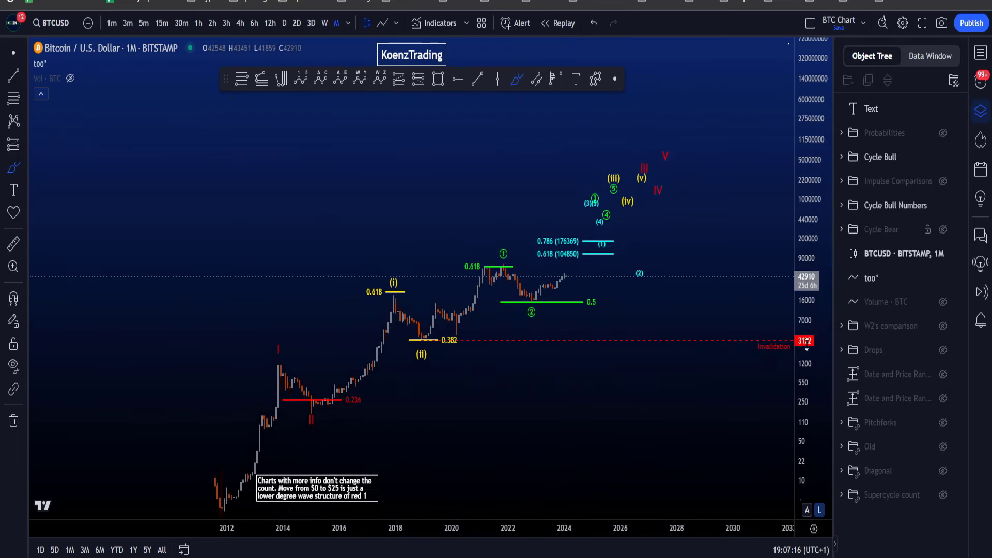
mouse_move(173, 489)
left_mouse_down()
mouse_move(138, 493)
mouse_move(174, 490)
mouse_move(301, 354)
mouse_move(274, 367)
left_mouse_up()
left_click_drag(301, 419, 299, 419)
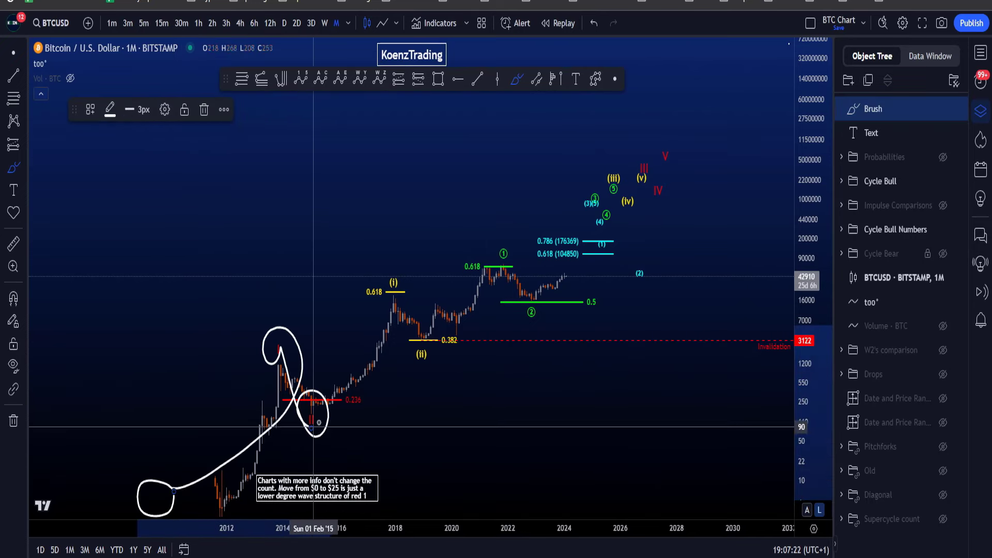
key("ctrl+z")
- Outline the 0.618 level at (i) and trace the rises from II to (i) and up to red I, undoing each Brush stroke
mouse_move(406, 308)
left_mouse_down()
mouse_move(358, 309)
mouse_move(419, 265)
left_mouse_up()
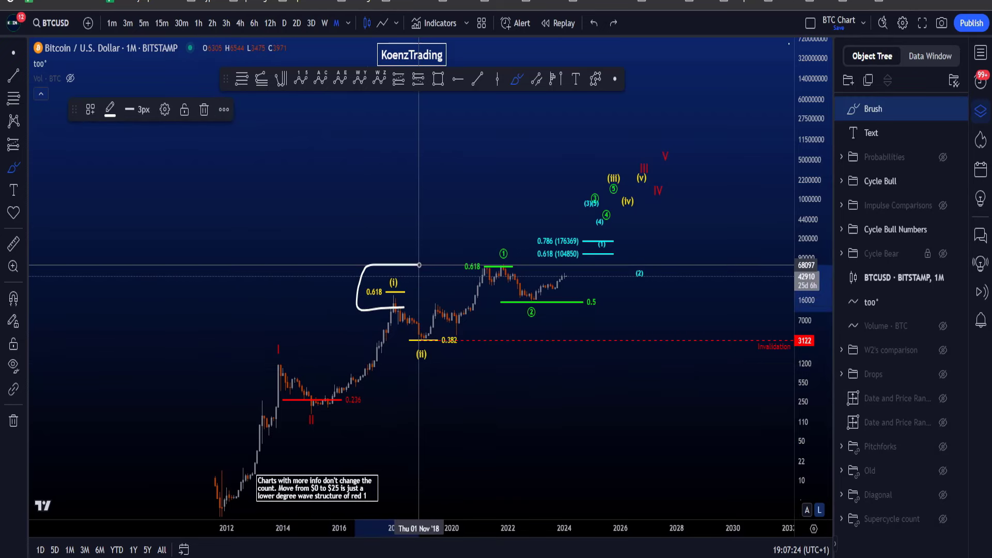
key("ctrl+z")
mouse_move(310, 414)
left_mouse_down()
mouse_move(361, 383)
mouse_move(387, 302)
left_mouse_up()
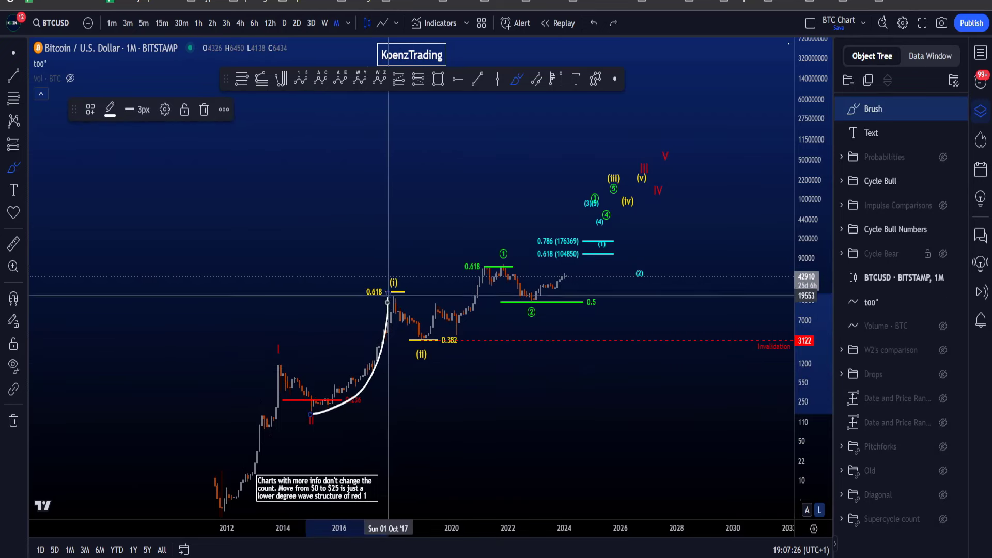
key("ctrl+z")
left_click_drag(209, 478, 283, 365)
key("ctrl+z")
- Circle the green 1 and yellow (i) peaks at their 0.618 levels with the Brush, undoing all the strokes
left_click_drag(798, 446, 799, 397)
scroll(578, 392, "up", 1)
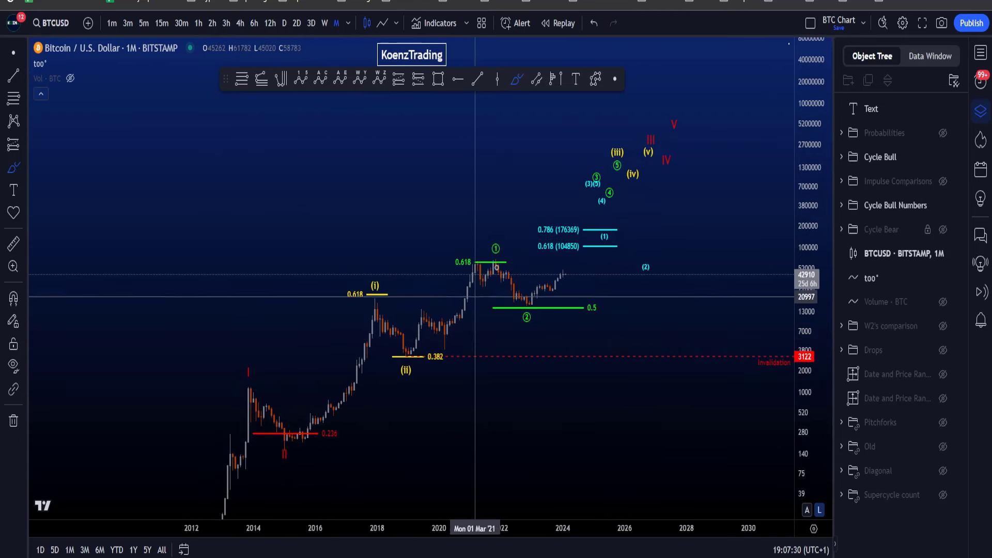
mouse_move(455, 269)
left_mouse_down()
mouse_move(504, 243)
mouse_move(503, 227)
left_mouse_up()
key("ctrl+z")
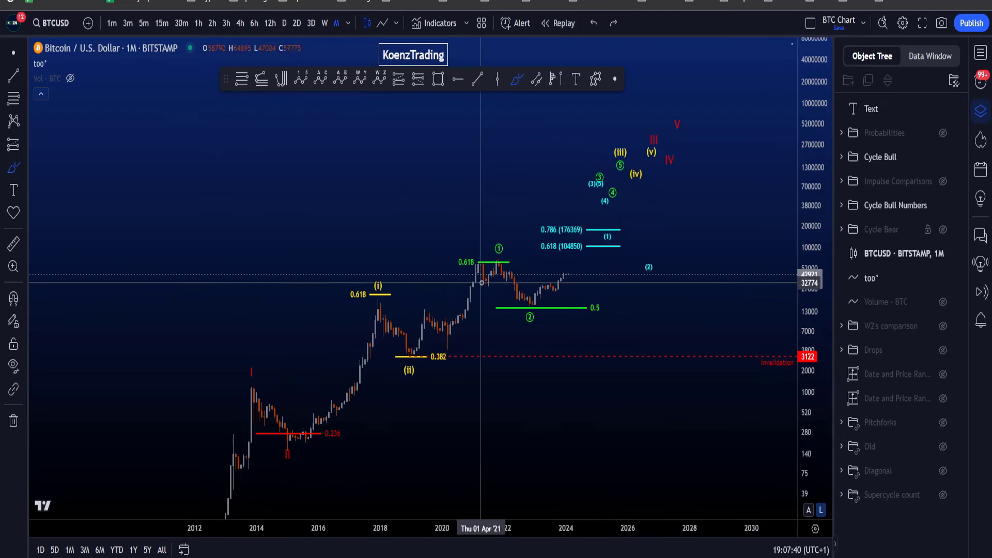
key("ctrl+y")
key("ctrl+z")
mouse_move(480, 256)
left_mouse_down()
mouse_move(437, 246)
mouse_move(473, 260)
left_mouse_up()
key("ctrl+z")
mouse_move(388, 269)
left_mouse_down()
mouse_move(341, 299)
mouse_move(362, 310)
left_mouse_up()
key("ctrl+z")
- Trace the path from II to (i) and down to (ii), and mark the green 1 and (i) peaks, undoing the Brush strokes
mouse_move(307, 448)
left_mouse_down()
mouse_move(259, 457)
mouse_move(295, 437)
mouse_move(375, 294)
mouse_move(423, 365)
mouse_move(403, 363)
left_mouse_up()
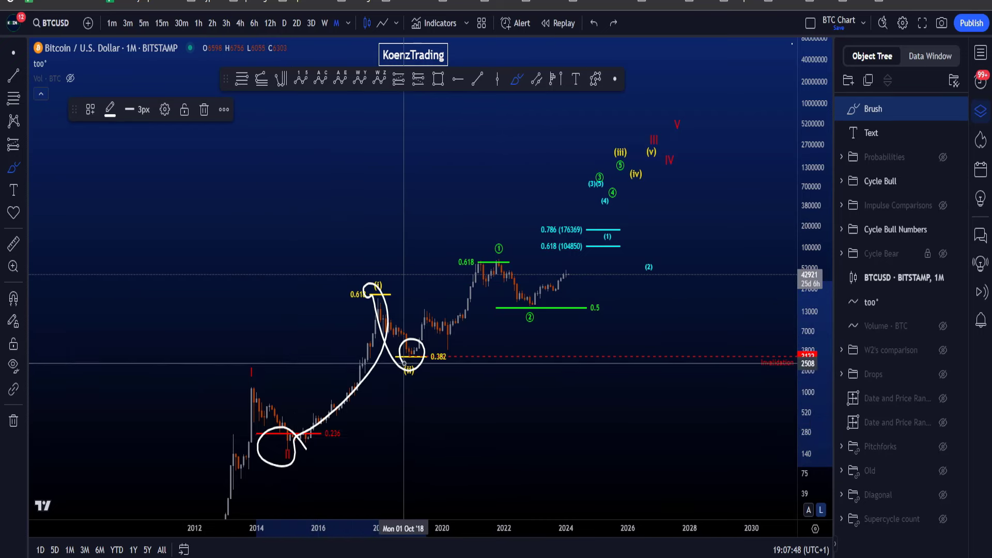
key("ctrl+z")
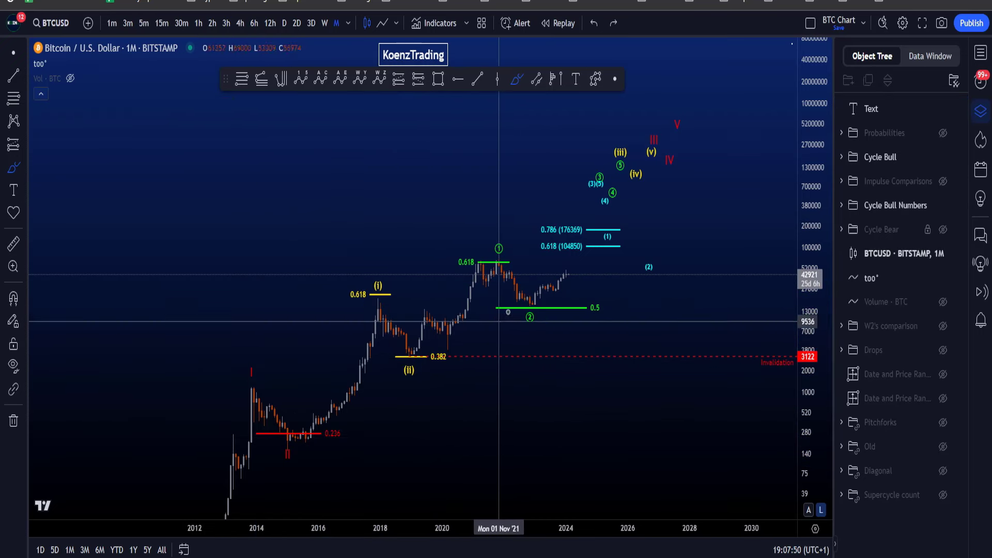
mouse_move(519, 244)
left_mouse_down()
mouse_move(443, 251)
mouse_move(475, 259)
mouse_move(349, 281)
left_mouse_up()
key("ctrl+z")
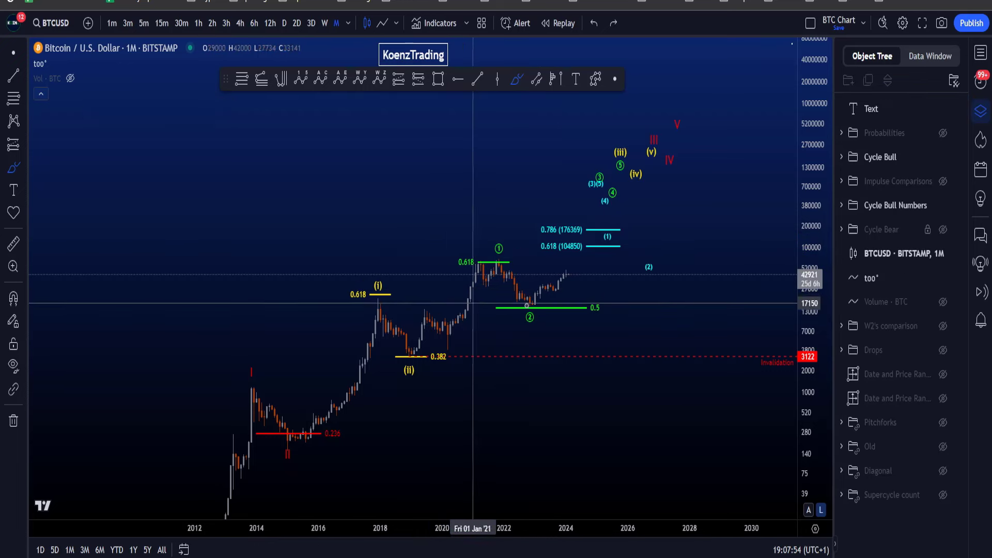
- Loop the 0.618 (104850) target level below the cyan (1) with the Brush, and undo the stroke
left_click_drag(829, 351, 792, 197)
mouse_move(632, 216)
left_mouse_down()
mouse_move(535, 219)
mouse_move(661, 224)
mouse_move(615, 216)
left_mouse_up()
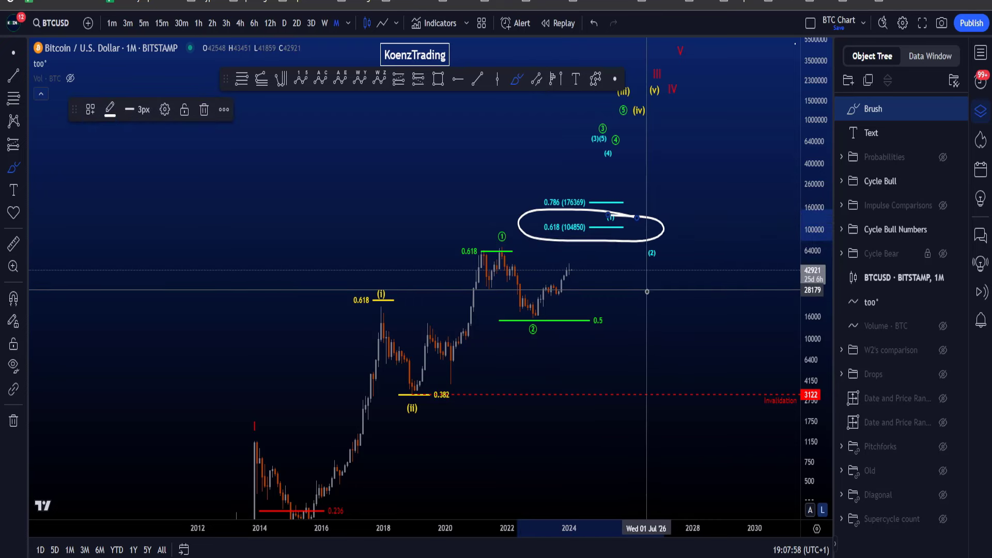
key("ctrl+z")
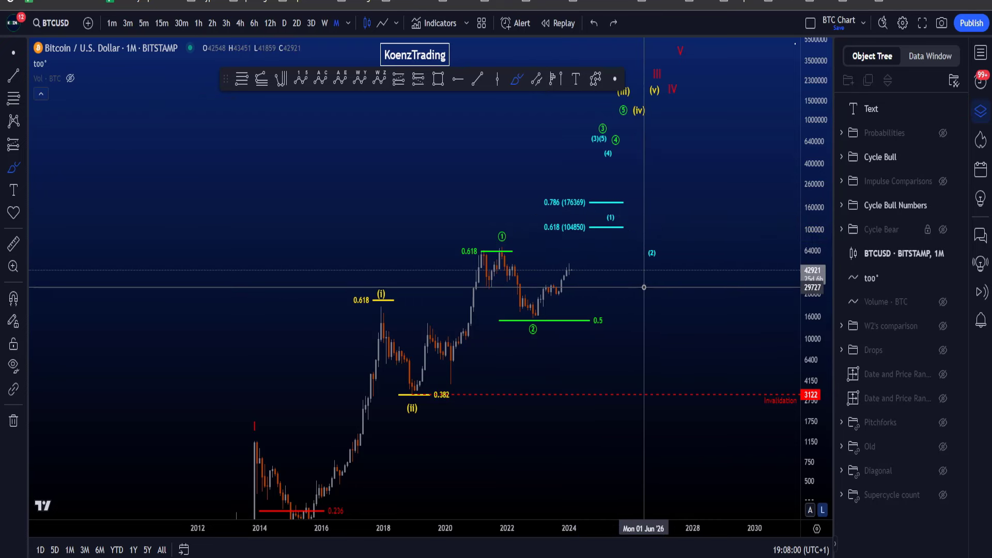
- Mark the cyan (1) target area and trace the drop to cyan (2) with the Brush, undoing each stroke
mouse_move(597, 212)
left_mouse_down()
mouse_move(532, 197)
mouse_move(635, 199)
mouse_move(587, 212)
left_mouse_up()
key("ctrl+z")
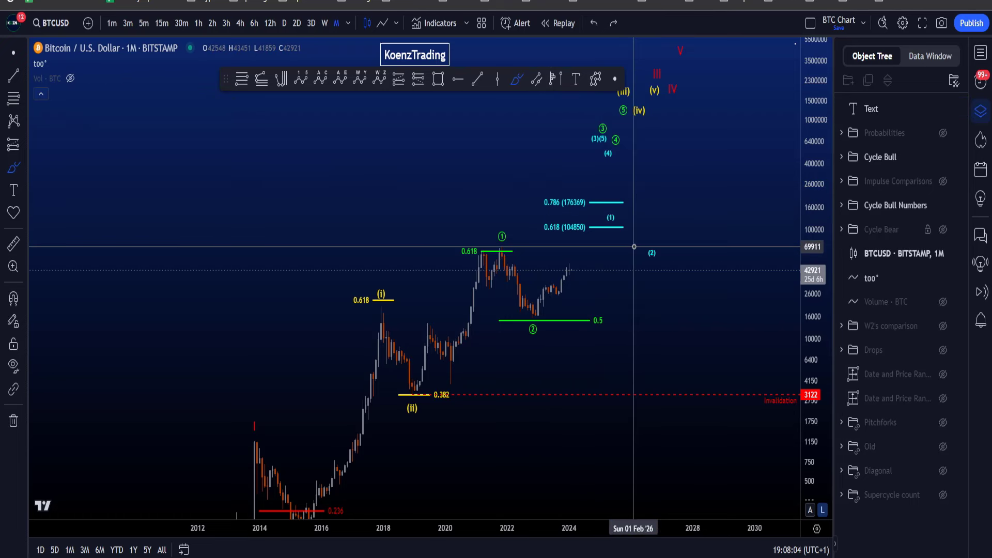
mouse_move(603, 237)
left_mouse_down()
mouse_move(524, 230)
mouse_move(594, 178)
mouse_move(643, 233)
left_mouse_up()
key("ctrl+z")
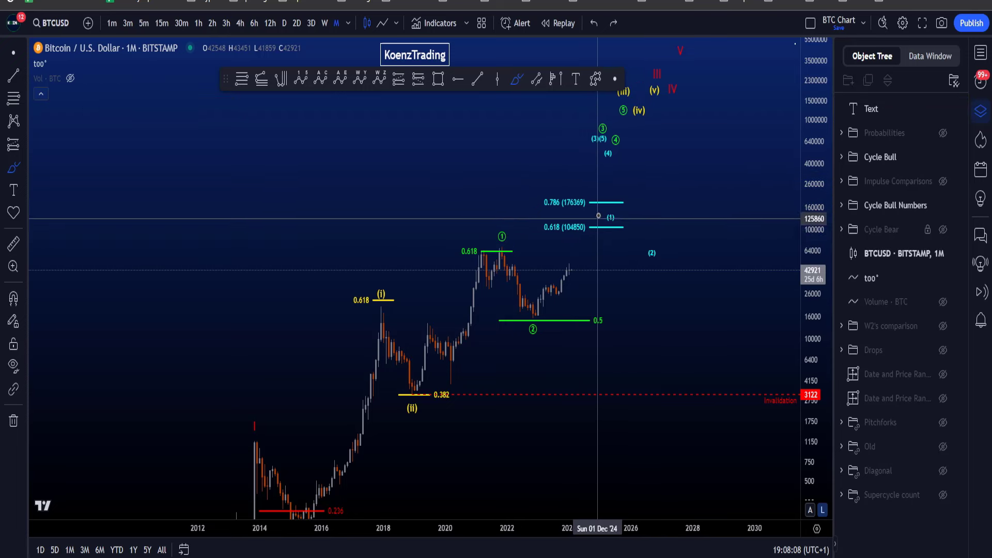
mouse_move(598, 209)
left_mouse_down()
mouse_move(627, 203)
mouse_move(668, 280)
mouse_move(647, 236)
left_mouse_up()
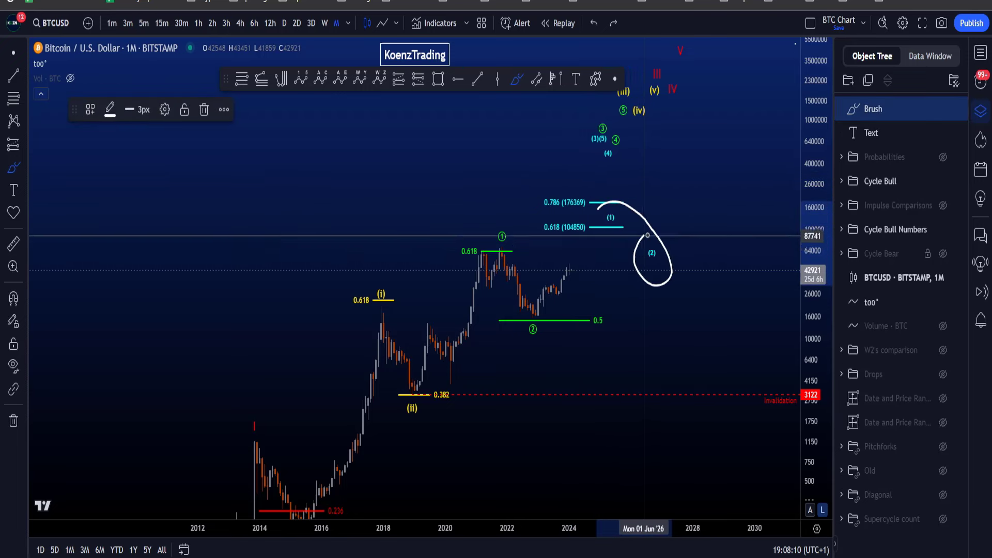
key("ctrl+z")
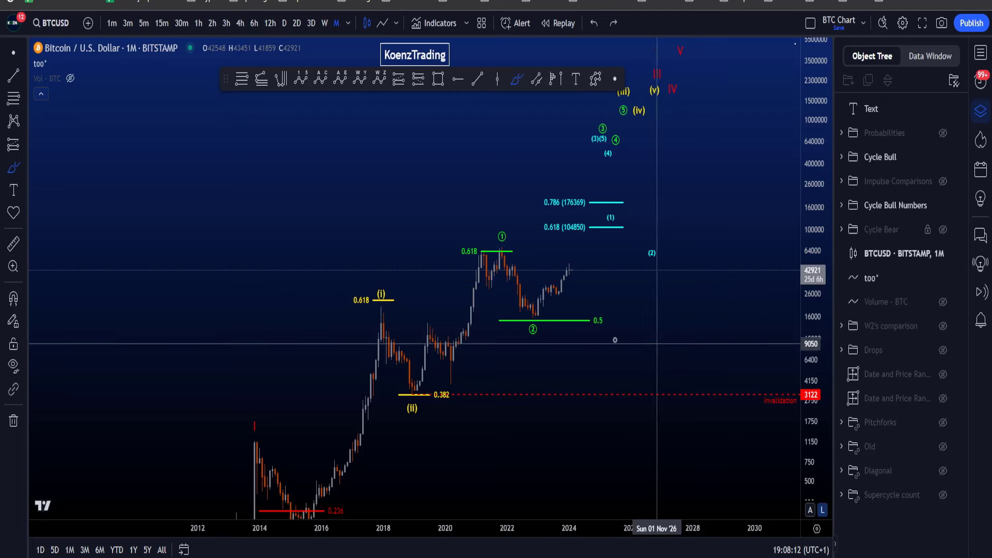
- Brush over the price action above (ii) and across towards the cyan (2) area, undoing the strokes
mouse_move(476, 356)
left_mouse_down()
mouse_move(483, 206)
mouse_move(616, 361)
mouse_move(423, 368)
left_mouse_up()
mouse_move(435, 319)
left_mouse_down()
mouse_move(591, 208)
mouse_move(623, 284)
left_mouse_up()
key("ctrl+z")
- Switch to the weekly Coinbase chart, show the Macro Bull group, and trace its rise to (5) with the Brush, undoing the stroke
key("ctrl+Tab")
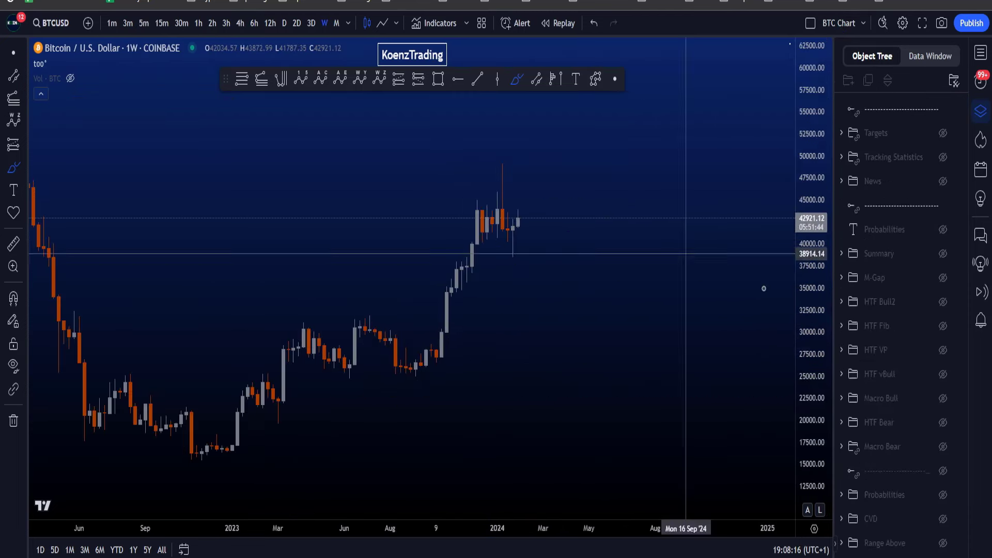
left_click(942, 400)
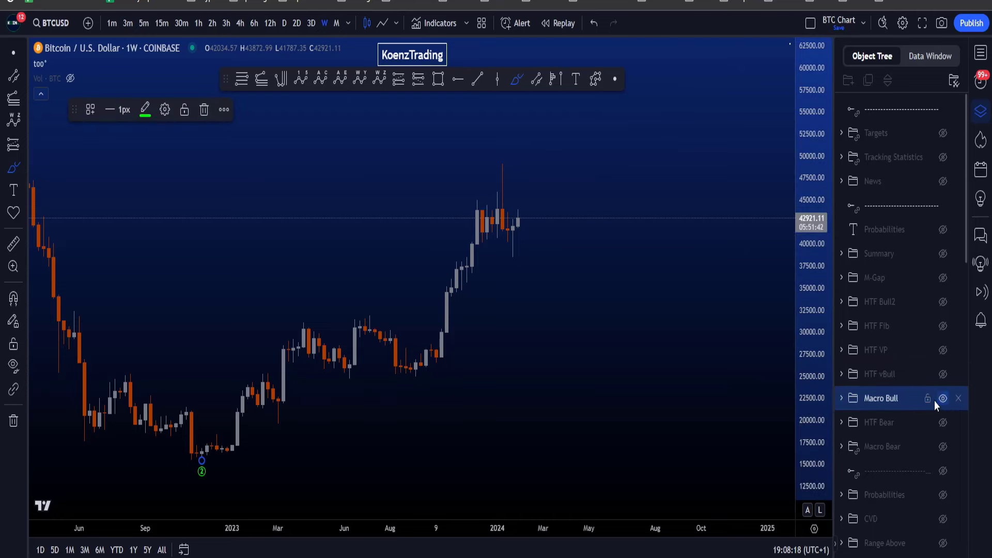
scroll(637, 325, "down", 6)
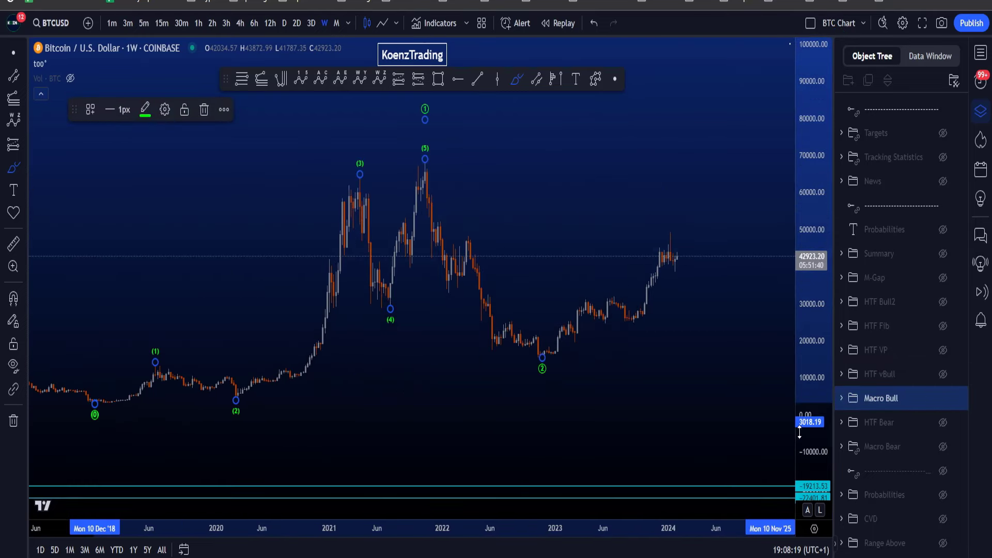
scroll(724, 405, "down", 2)
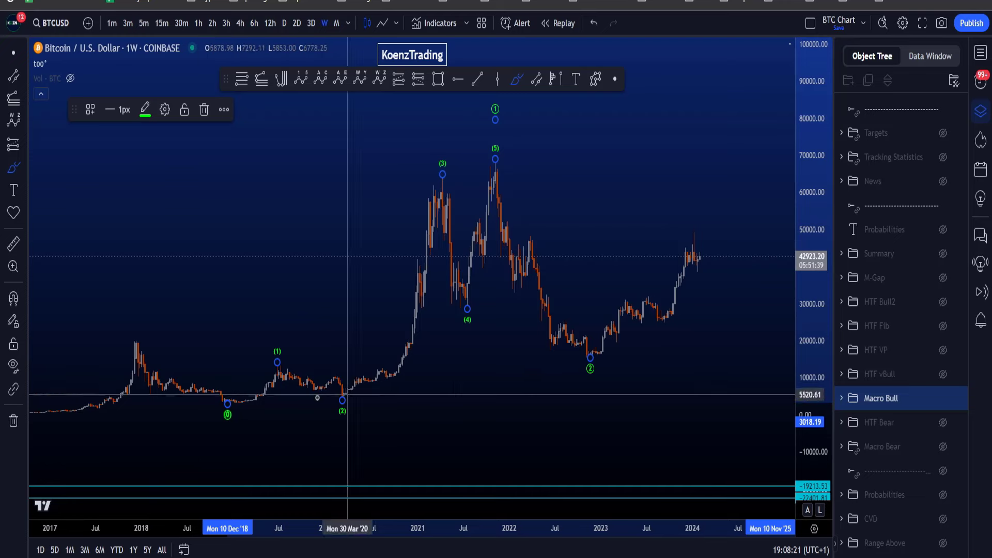
mouse_move(222, 412)
left_mouse_down()
mouse_move(366, 343)
mouse_move(498, 166)
left_mouse_up()
key("ctrl+z")
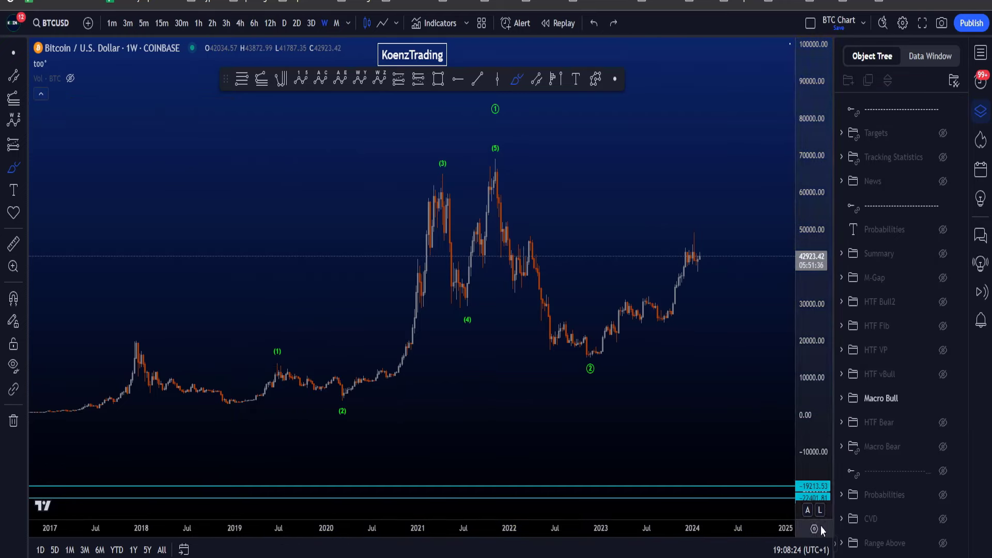
- Set the price scale to logarithmic and mark the (5) peak with the Brush, undoing the stroke
left_click(820, 510)
left_click(804, 509)
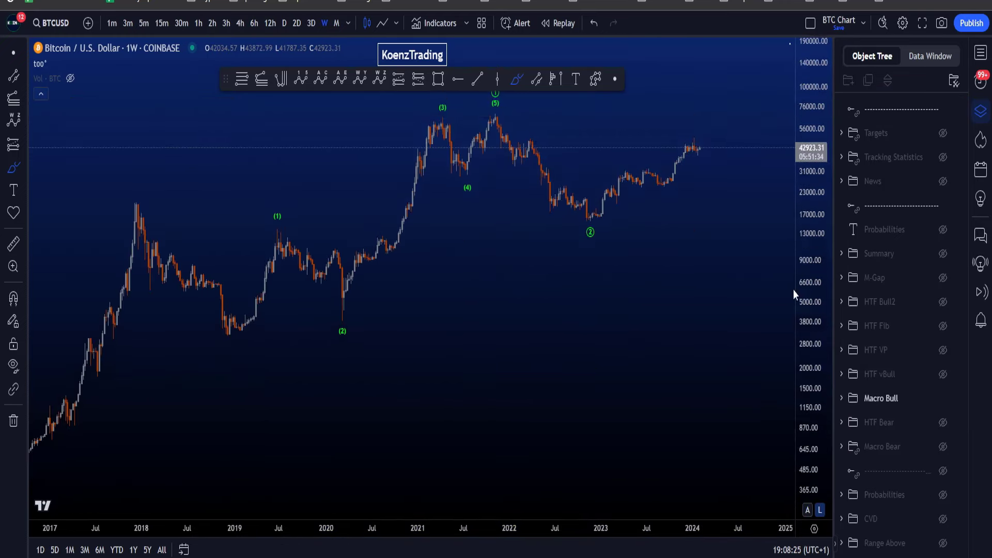
key("Escape")
left_click_drag(706, 256, 670, 339)
left_click_drag(804, 392, 804, 292)
scroll(643, 278, "up", 2)
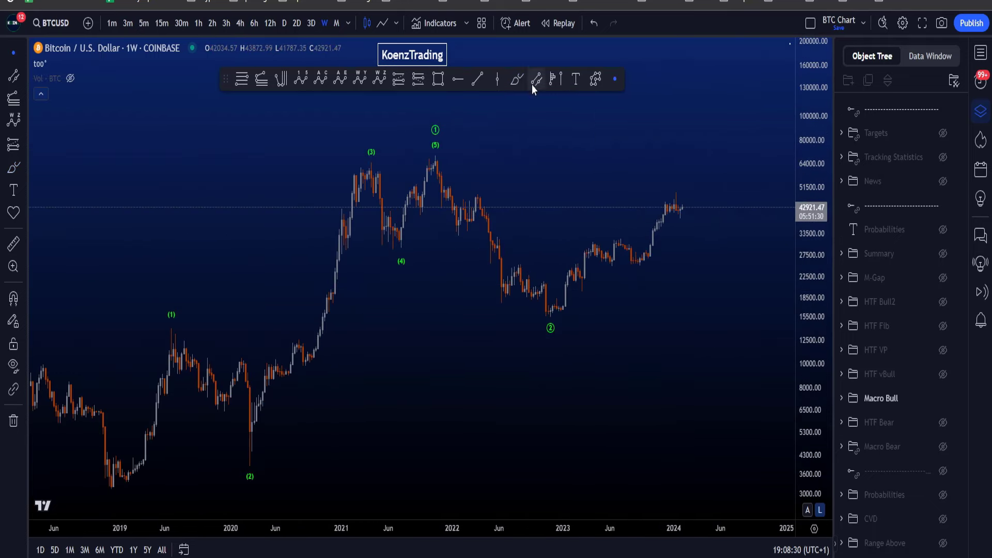
mouse_move(421, 143)
left_mouse_down()
mouse_move(571, 343)
mouse_move(414, 191)
left_mouse_up()
key("ctrl+z")
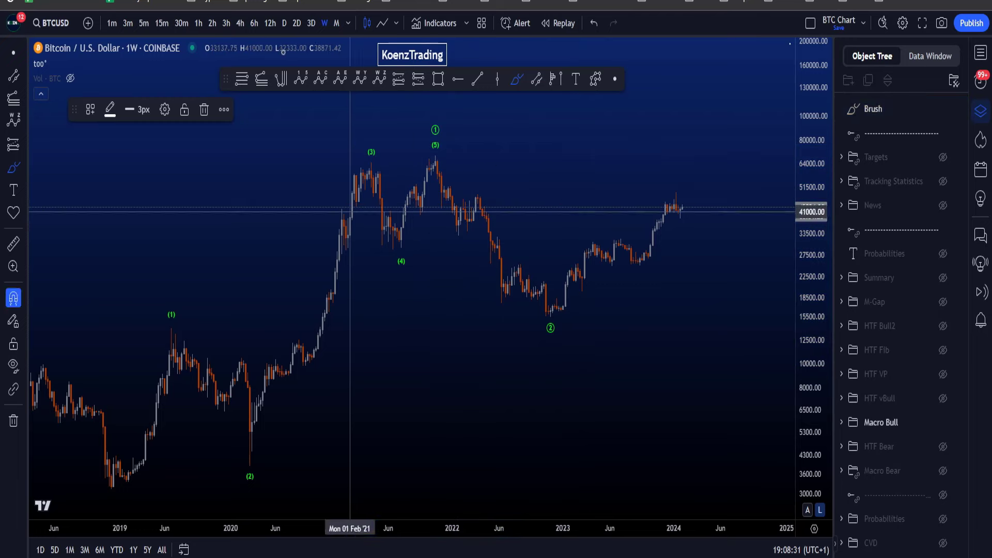
- Change the chart to the daily timeframe and show the WXYXZ Detail drawing group
left_click(284, 23)
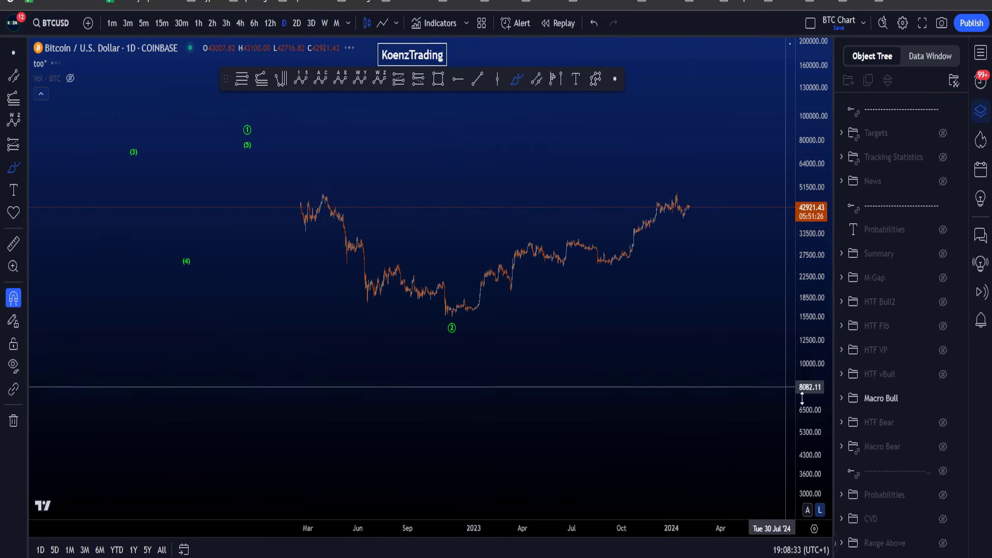
left_click(19, 52)
mouse_move(448, 221)
left_mouse_down()
mouse_move(467, 215)
mouse_move(578, 304)
left_mouse_up()
scroll(927, 457, "down", 5)
scroll(927, 457, "down", 10)
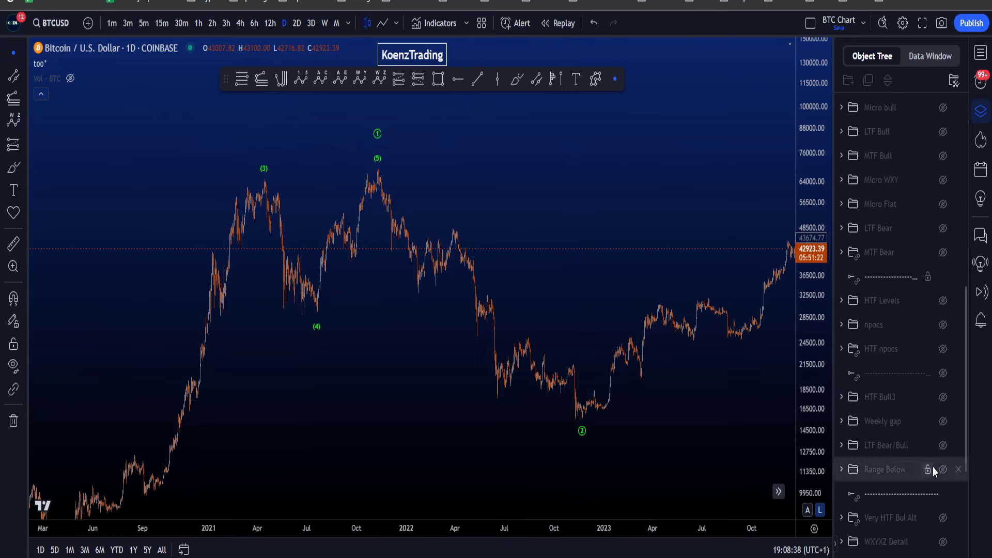
left_click(944, 478)
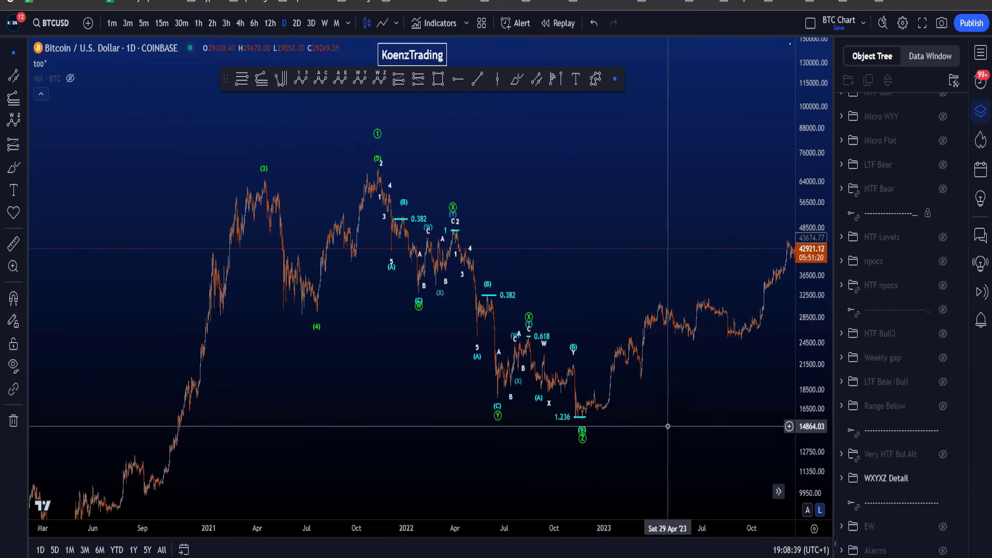
- Mark the peak where the WXYXZ decline begins with the Brush, undo the stroke, and hide the Macro Bull group
left_click_drag(675, 432, 791, 395)
scroll(635, 315, "up", 6)
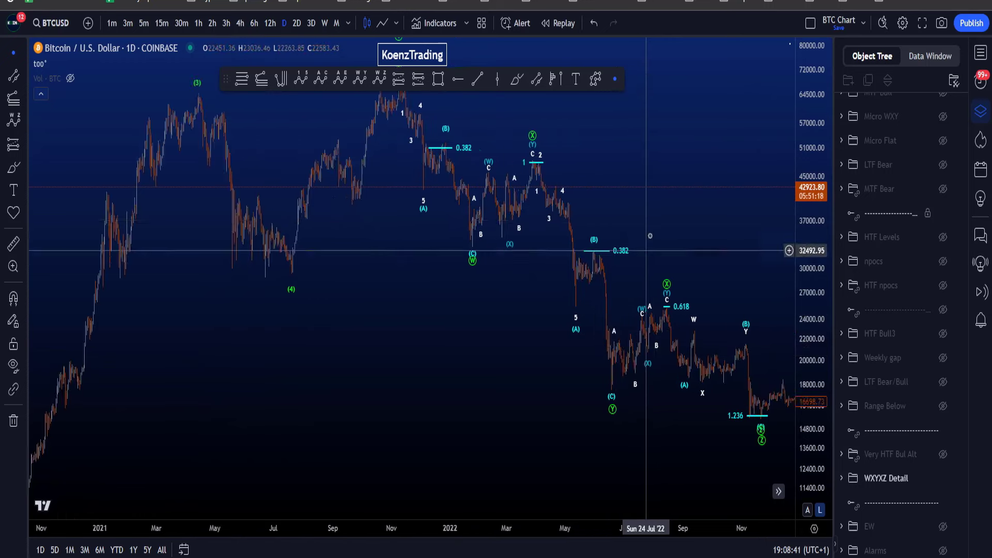
left_click_drag(648, 298, 559, 253)
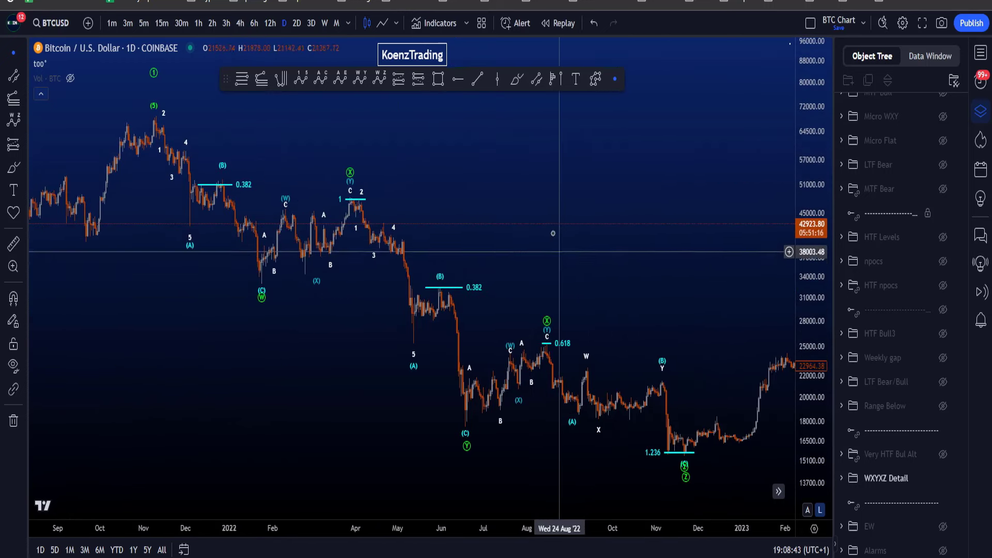
mouse_move(176, 129)
left_mouse_down()
mouse_move(609, 199)
mouse_move(667, 492)
mouse_move(120, 194)
left_mouse_up()
key("ctrl+z")
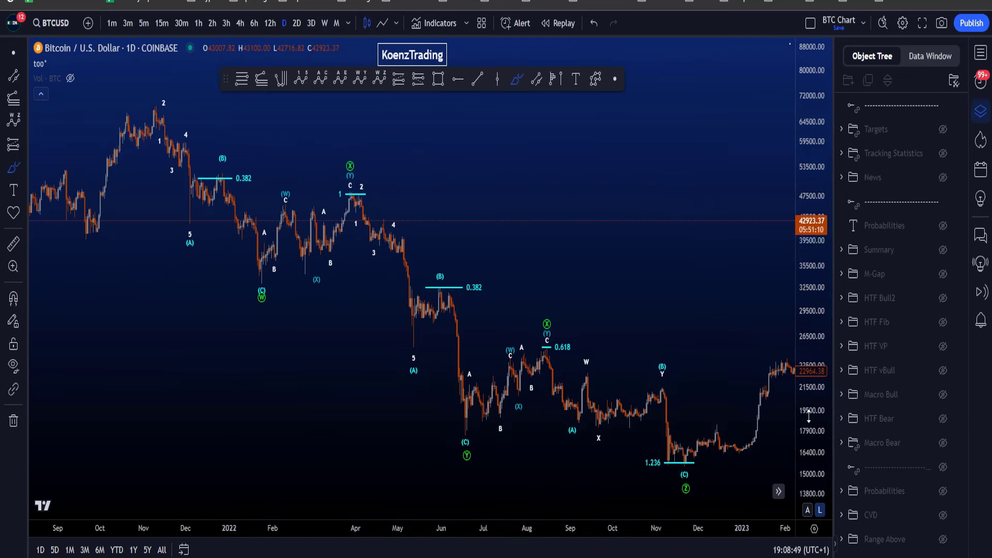
- Trace the WXYXZ correction from the peak through W, X, Y and X towards the Z low with the Brush, and undo it
scroll(693, 443, "up", 3)
scroll(779, 355, "down", 2)
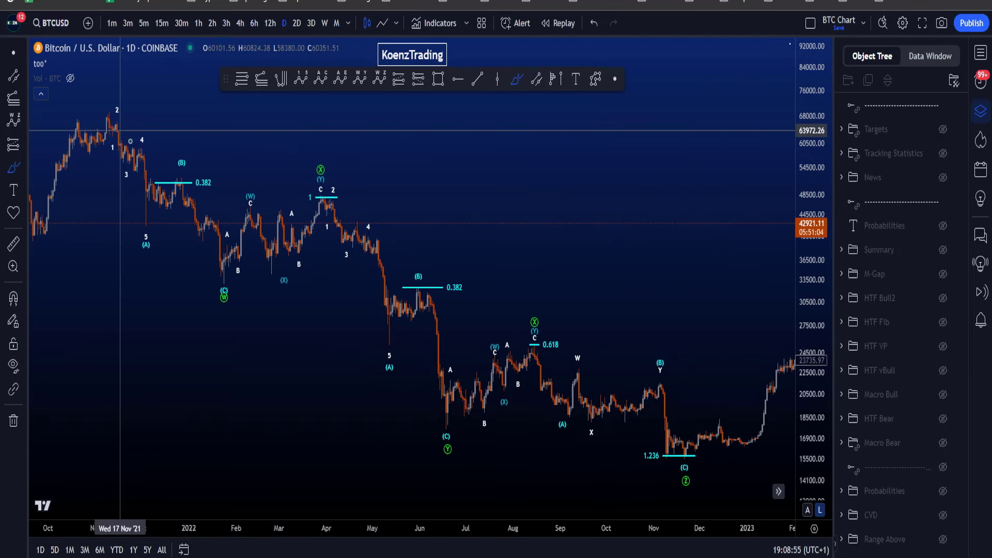
mouse_move(122, 134)
left_mouse_down()
mouse_move(235, 266)
mouse_move(407, 329)
mouse_move(549, 348)
mouse_move(652, 436)
left_mouse_up()
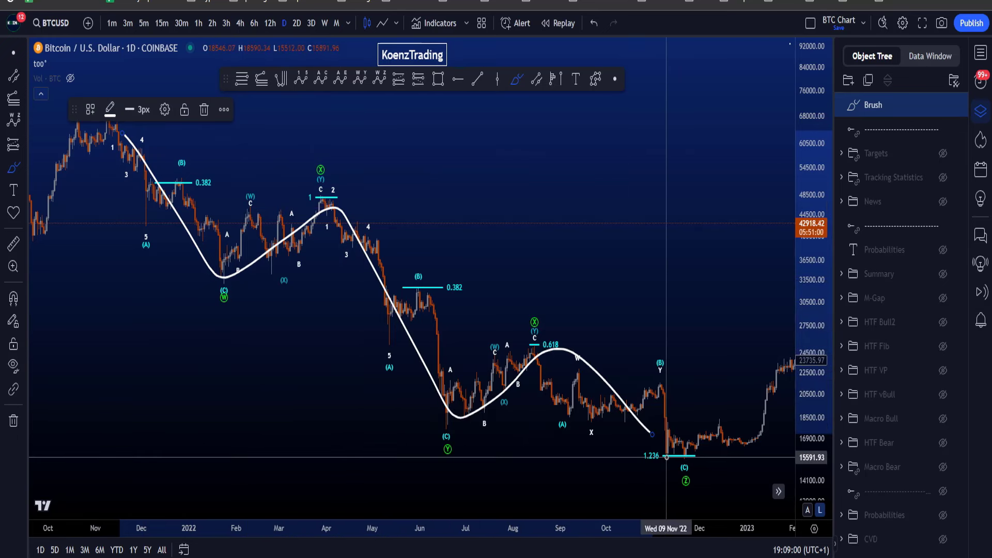
key("ctrl+z")
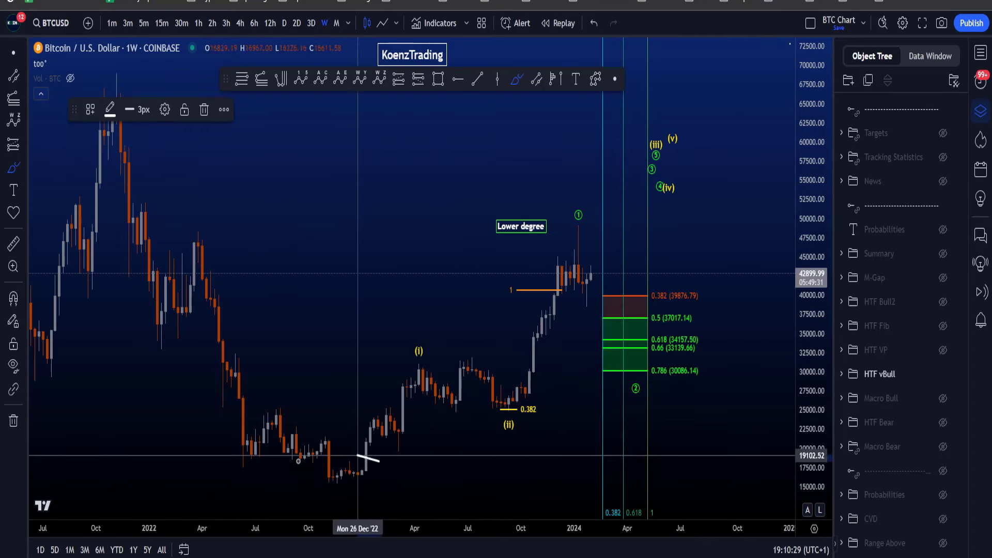
- Trace the HTF vBull count on the weekly chart from the late-2022 low through (i), (ii) and green 1 towards (iv), undoing the Brush strokes
mouse_move(345, 459)
left_mouse_down()
mouse_move(392, 468)
mouse_move(417, 357)
mouse_move(540, 339)
mouse_move(718, 193)
left_mouse_up()
key("ctrl+z")
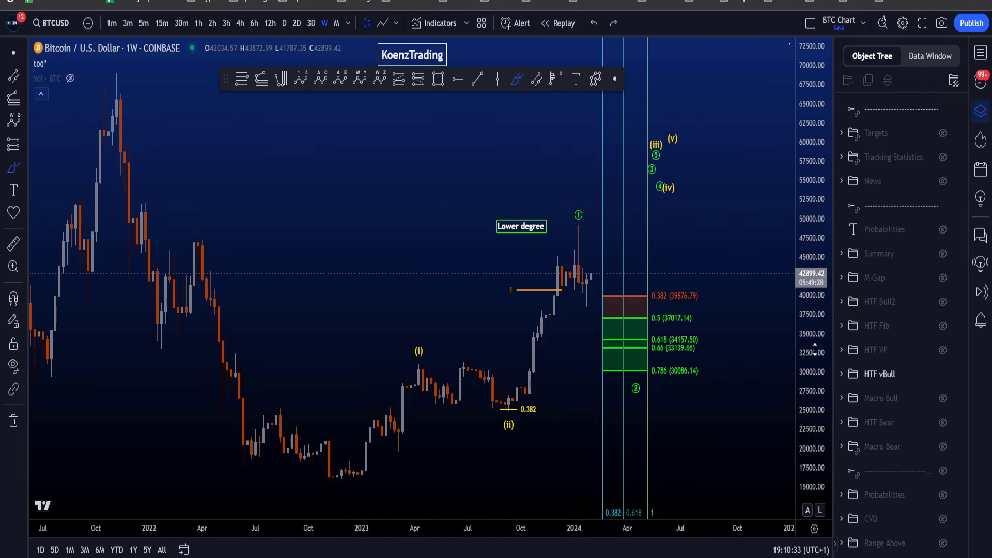
scroll(775, 382, "up", 4)
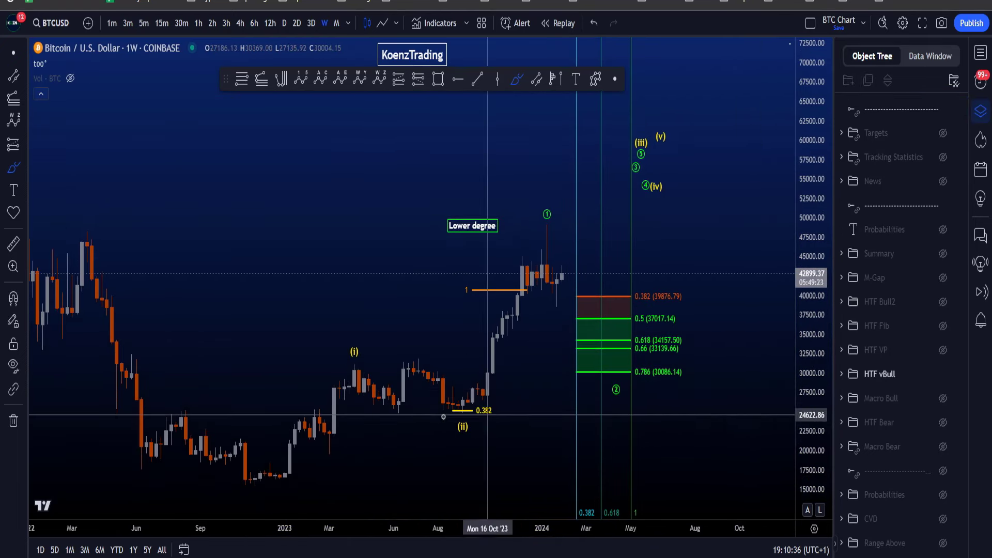
mouse_move(252, 467)
left_mouse_down()
mouse_move(280, 466)
mouse_move(359, 341)
mouse_move(368, 362)
mouse_move(468, 432)
mouse_move(496, 362)
mouse_move(568, 248)
mouse_move(664, 196)
mouse_move(669, 176)
left_mouse_up()
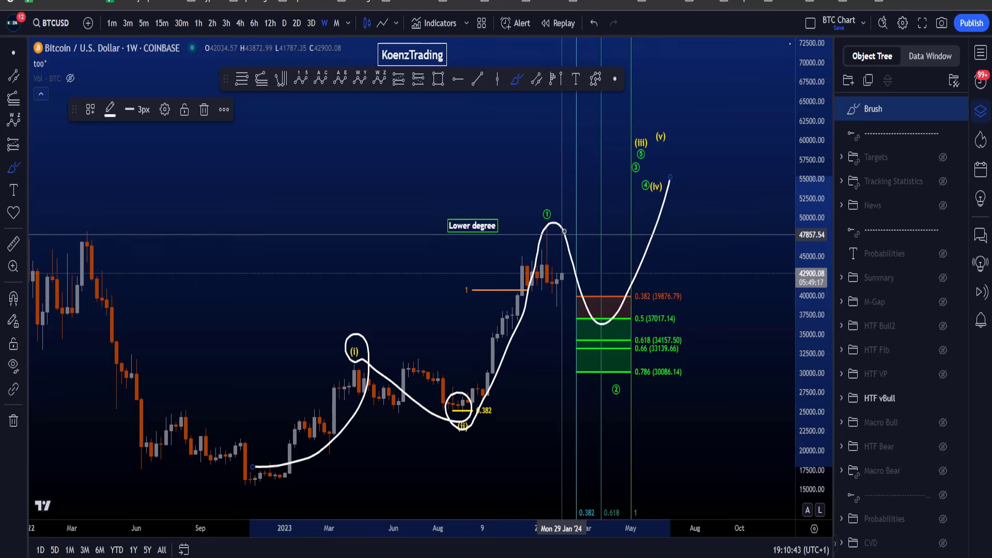
key("ctrl+z")
- Mark the green 1 peak and trace the pullback into the retracement zone with the Brush, undoing the strokes
mouse_move(555, 199)
left_mouse_down()
mouse_move(529, 206)
mouse_move(556, 197)
left_mouse_up()
mouse_move(547, 227)
left_mouse_down()
mouse_move(595, 253)
mouse_move(616, 316)
left_mouse_up()
key("ctrl+z")
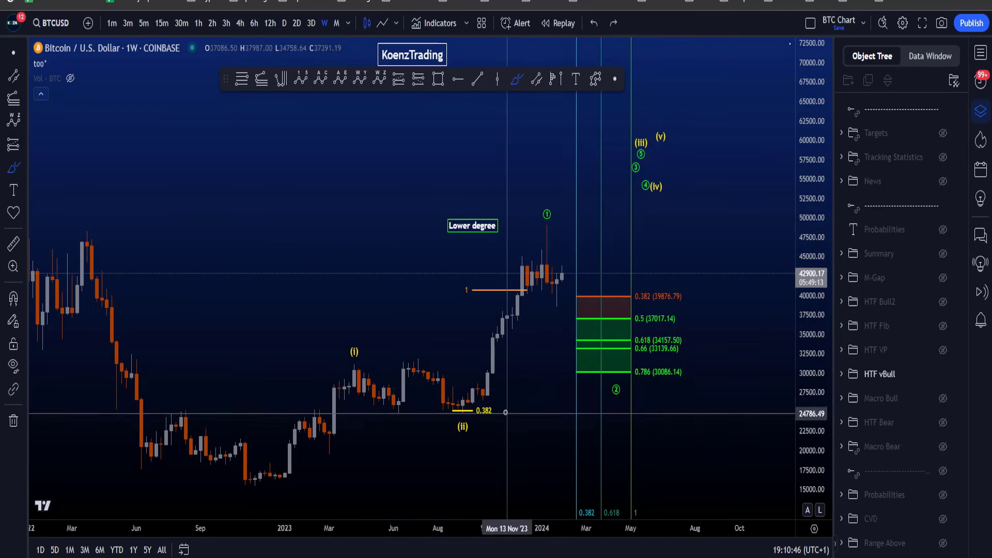
- Circle the 0.382 low at (ii) and trace the rise from the late-2022 low to (i), undoing each Brush stroke
mouse_move(468, 385)
left_mouse_down()
mouse_move(434, 413)
mouse_move(491, 393)
mouse_move(501, 403)
left_mouse_up()
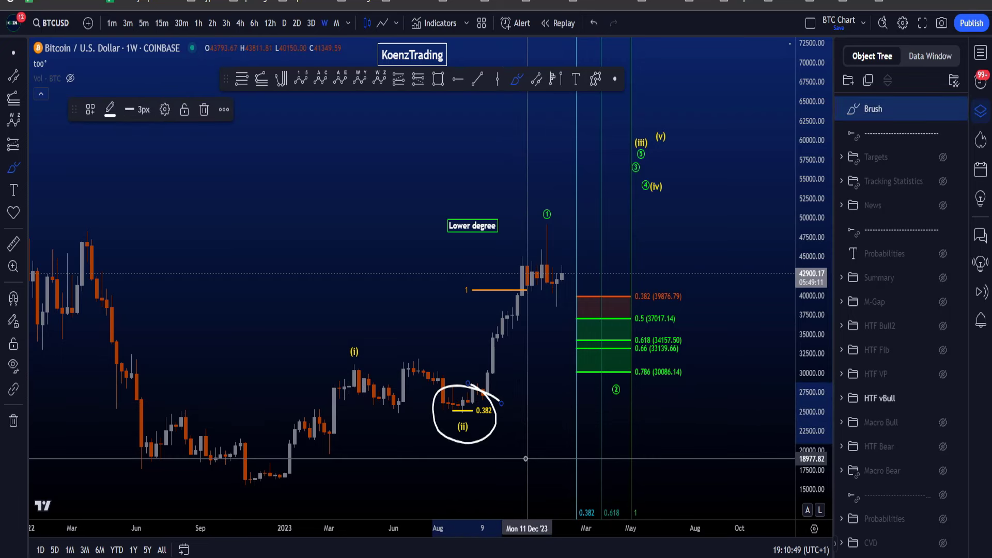
key("ctrl+z")
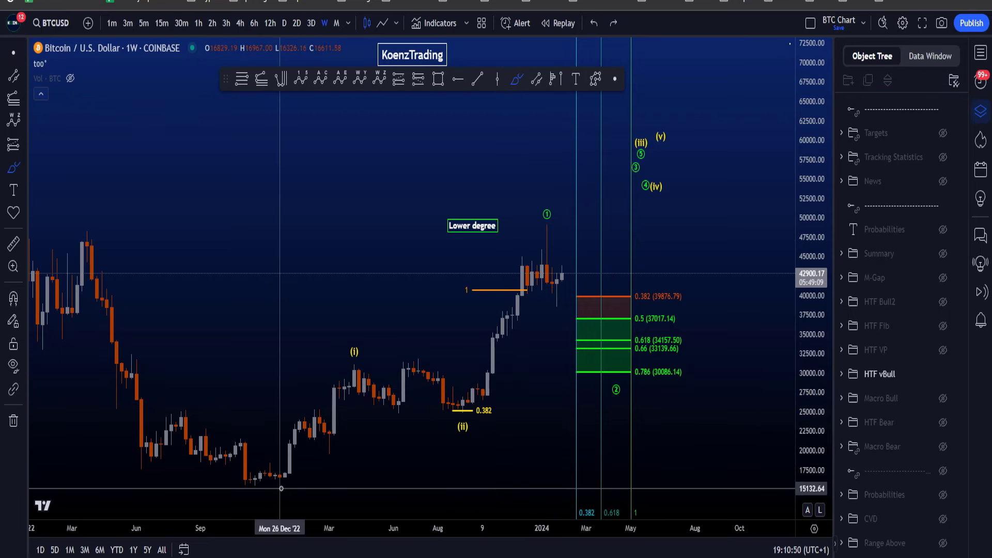
mouse_move(265, 462)
left_mouse_down()
mouse_move(235, 484)
mouse_move(279, 485)
mouse_move(271, 468)
mouse_move(365, 348)
mouse_move(349, 375)
left_mouse_up()
key("ctrl+z")
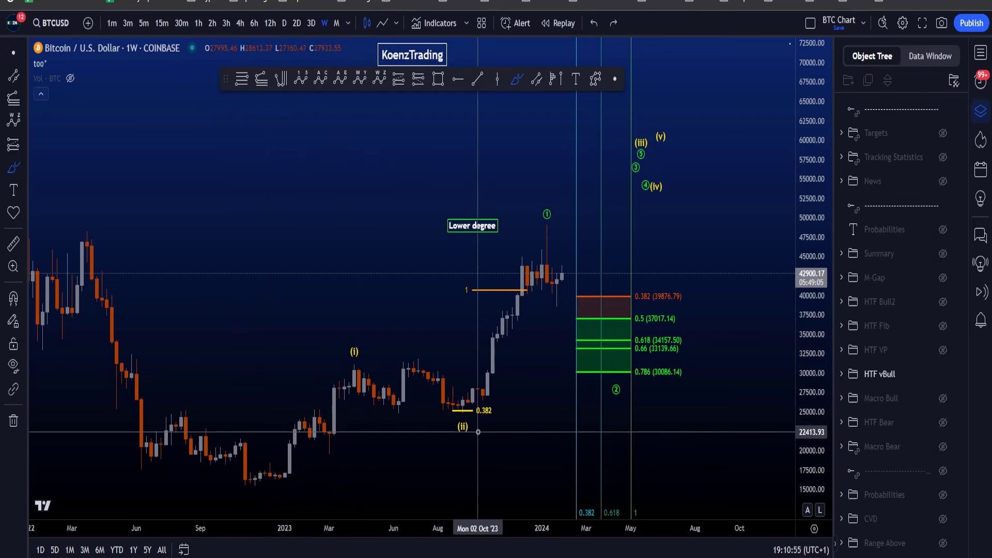
mouse_move(487, 438)
left_mouse_down()
mouse_move(467, 382)
mouse_move(442, 434)
left_mouse_up()
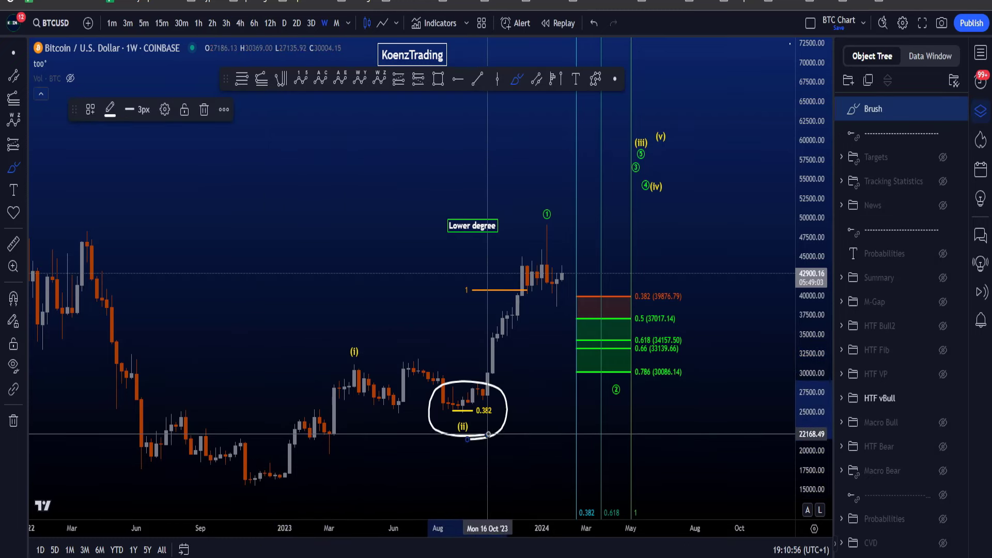
key("ctrl+z")
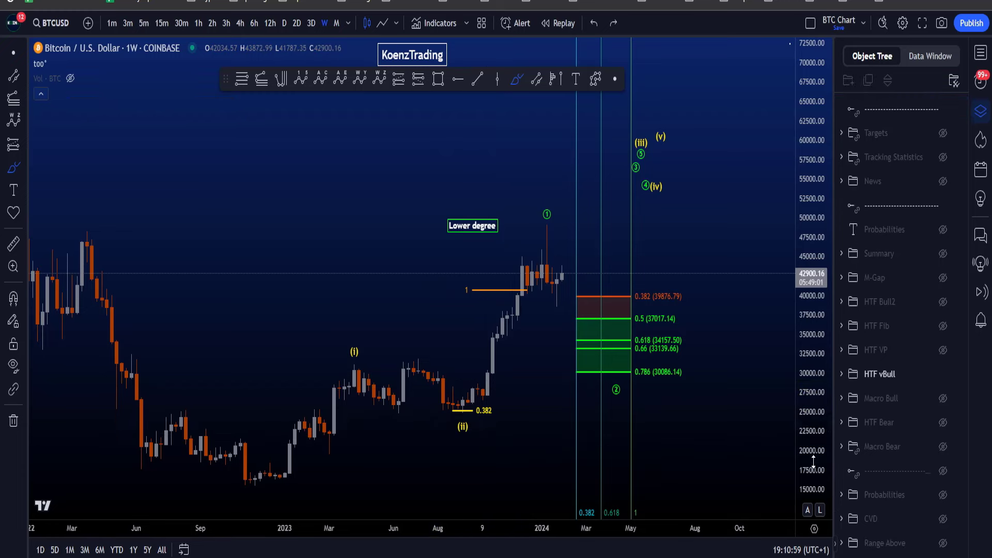
- Outline the 0.5 to 0.786 retracement zone and trace the rise from (ii) to green 1, undoing each Brush stroke
scroll(680, 412, "up", 2)
mouse_move(600, 423)
left_mouse_down()
mouse_move(543, 392)
mouse_move(545, 327)
mouse_move(698, 393)
mouse_move(703, 422)
left_mouse_up()
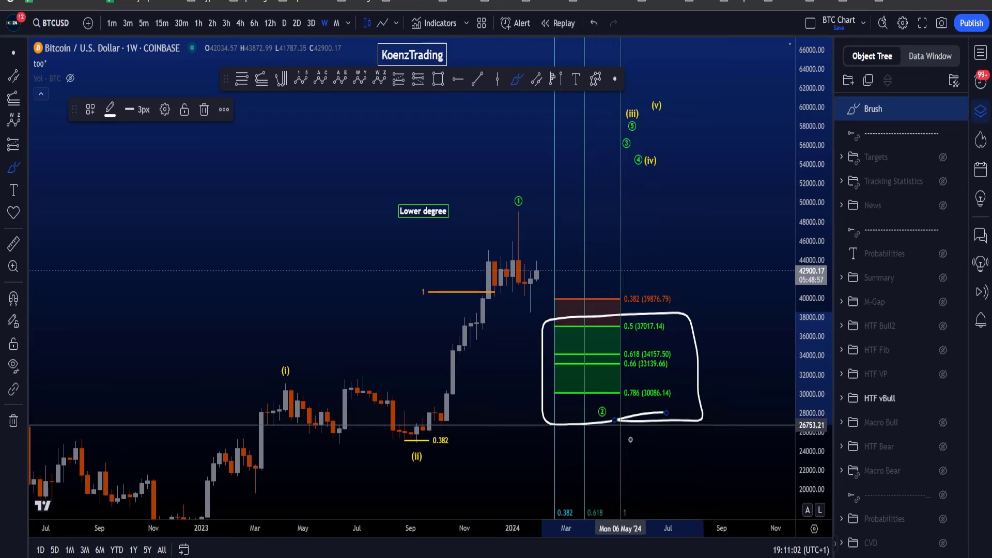
key("ctrl+z")
mouse_move(445, 461)
left_mouse_down()
mouse_move(429, 437)
mouse_move(529, 226)
left_mouse_up()
key("ctrl+z")
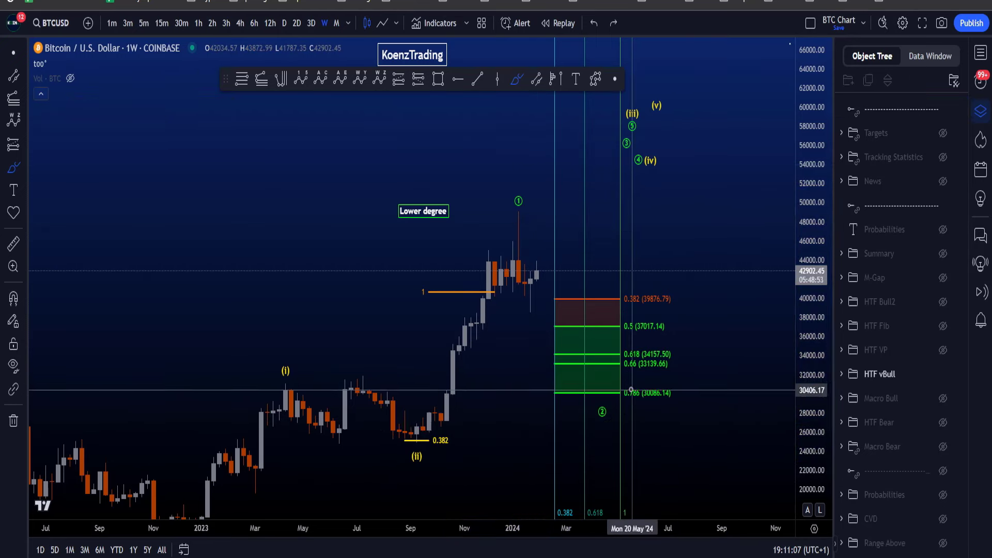
mouse_move(617, 312)
left_mouse_down()
mouse_move(694, 406)
mouse_move(533, 407)
left_mouse_up()
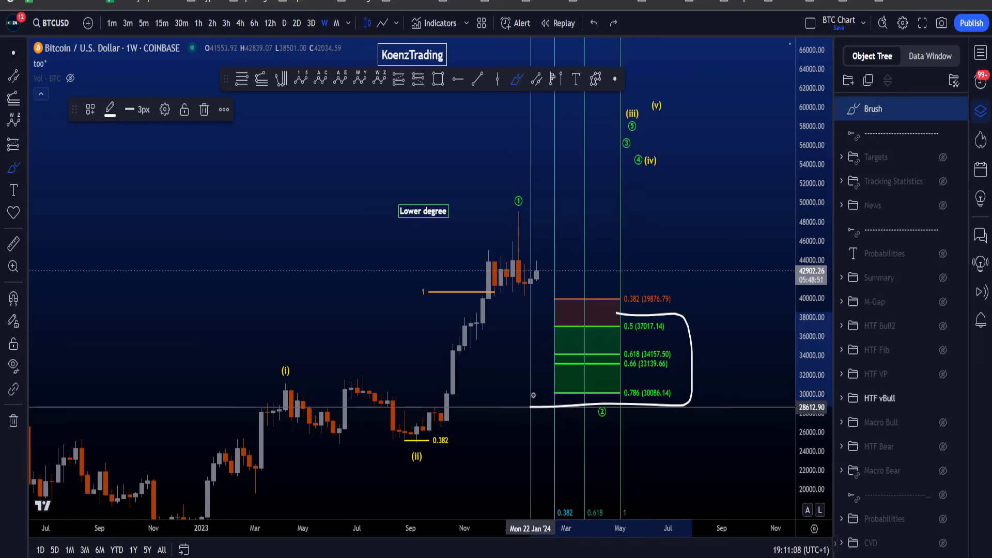
key("ctrl+z")
- Circle the green 2 label and mark the 0.382 (39876.79) level with the Brush, undoing the strokes
left_click_drag(614, 401, 595, 431)
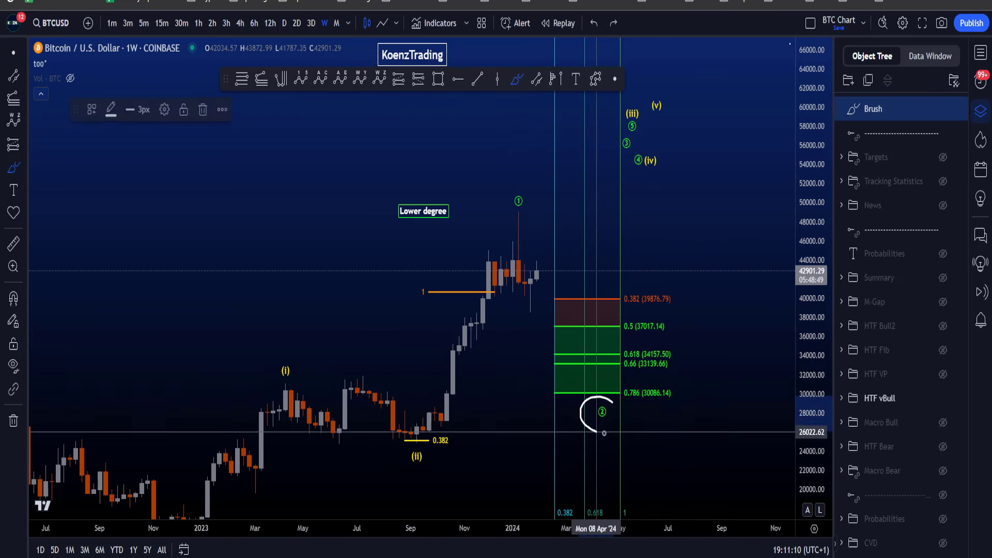
key("ctrl+z")
mouse_move(655, 315)
left_mouse_down()
mouse_move(691, 421)
mouse_move(530, 318)
mouse_move(517, 298)
mouse_move(543, 298)
mouse_move(530, 297)
left_mouse_up()
key("ctrl+z")
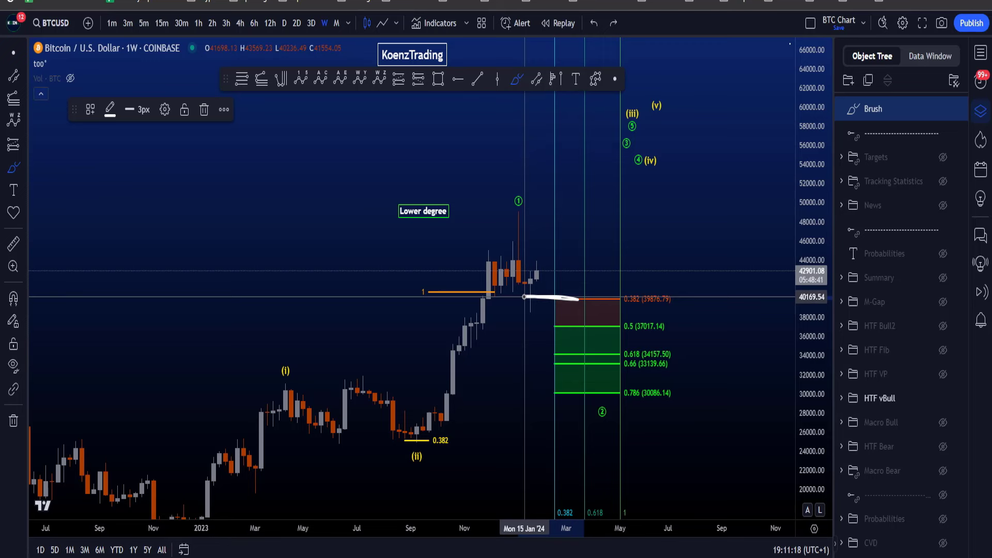
- Circle the 0.382 (39876.79) level label and mark the recent low beside that level with the Brush, undoing the strokes
key("ctrl+z")
mouse_move(625, 285)
left_mouse_down()
mouse_move(690, 302)
mouse_move(601, 292)
left_mouse_up()
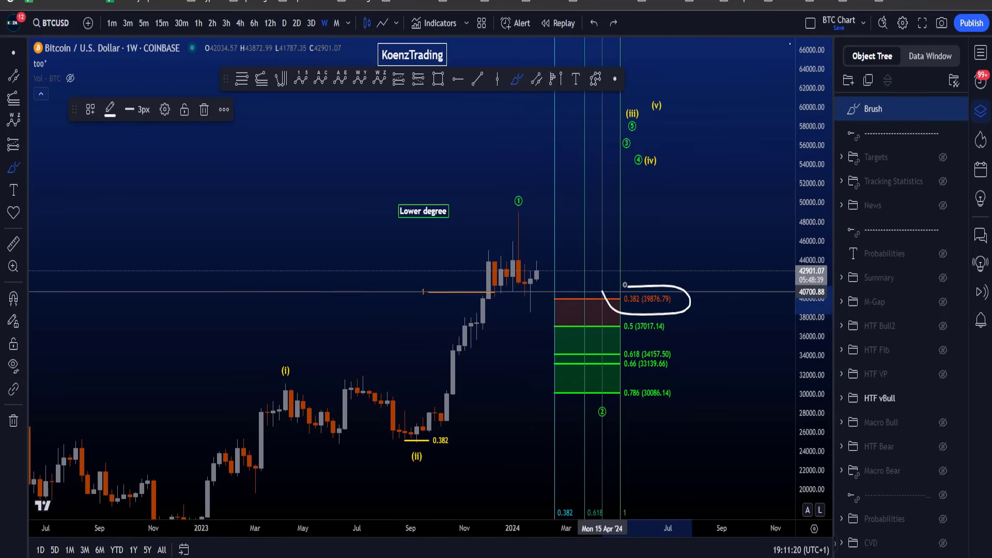
key("ctrl+z")
mouse_move(537, 299)
left_mouse_down()
mouse_move(519, 302)
mouse_move(540, 302)
left_mouse_up()
key("ctrl+z")
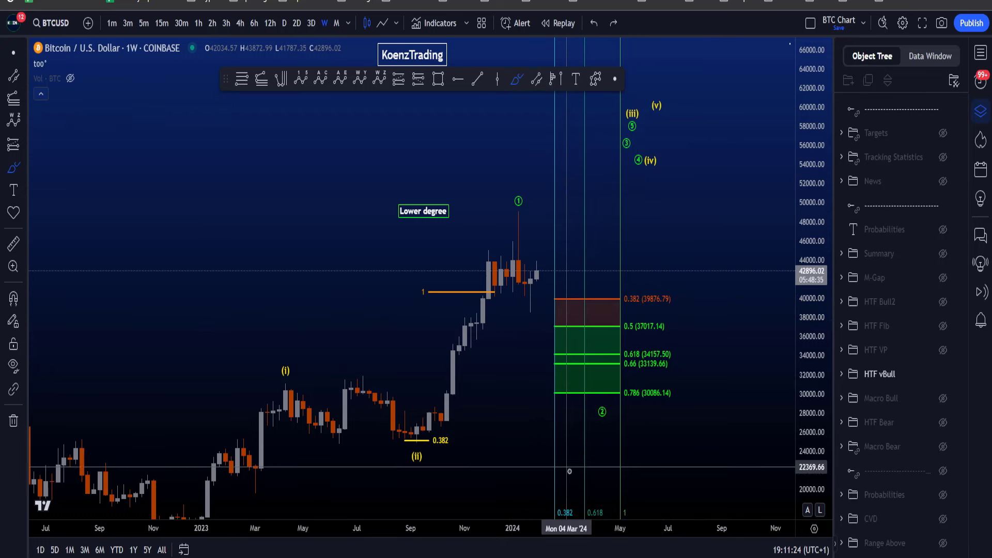
- Circle the 0.382 and 0.618 time markers and the green 2 label with the Brush, undoing each stroke
mouse_move(574, 478)
left_mouse_down()
mouse_move(517, 489)
mouse_move(580, 505)
mouse_move(594, 498)
left_mouse_up()
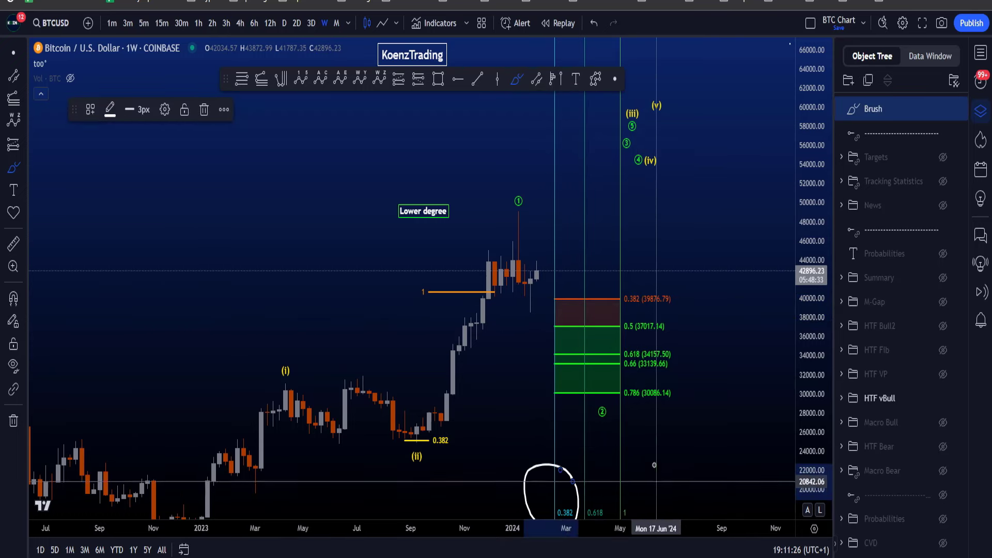
key("ctrl+z")
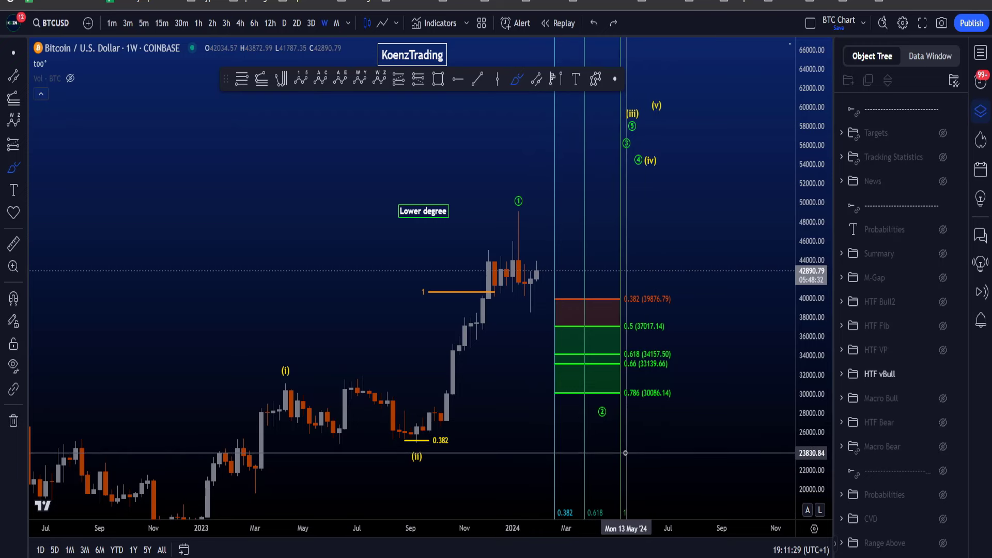
left_click_drag(611, 401, 608, 418)
key("ctrl+z")
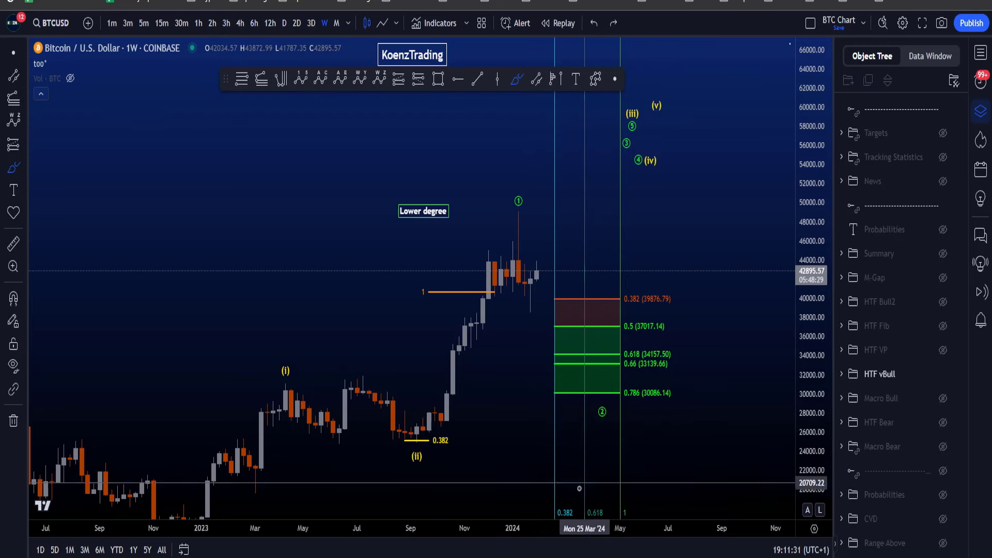
mouse_move(583, 497)
left_mouse_down()
mouse_move(570, 470)
mouse_move(524, 514)
mouse_move(565, 476)
left_mouse_up()
key("ctrl+z")
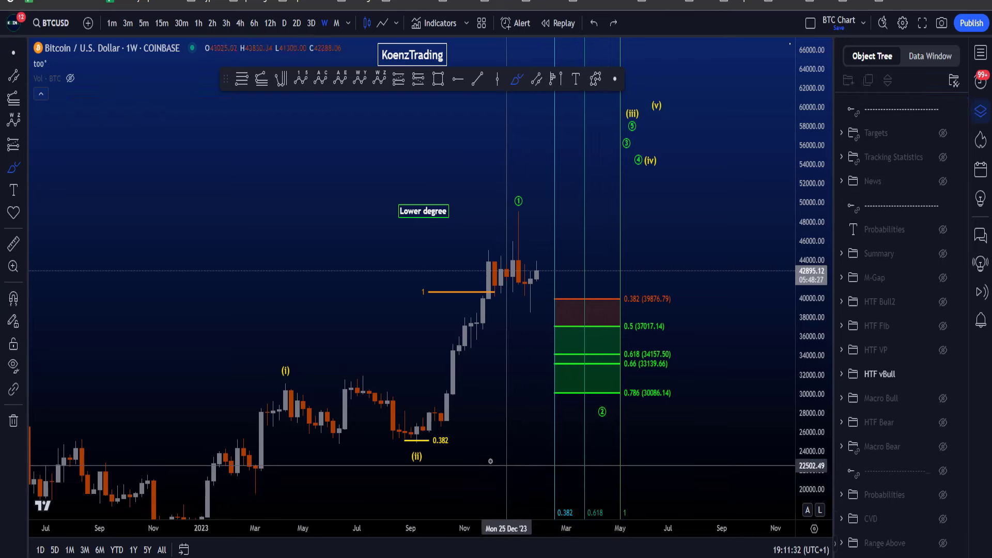
- Trace the rise from the (ii) low to the green 1 peak with the Brush, undoing the strokes
mouse_move(439, 434)
left_mouse_down()
mouse_move(414, 423)
mouse_move(425, 434)
mouse_move(532, 203)
mouse_move(522, 225)
left_mouse_up()
key("ctrl+z")
key("ctrl+z")
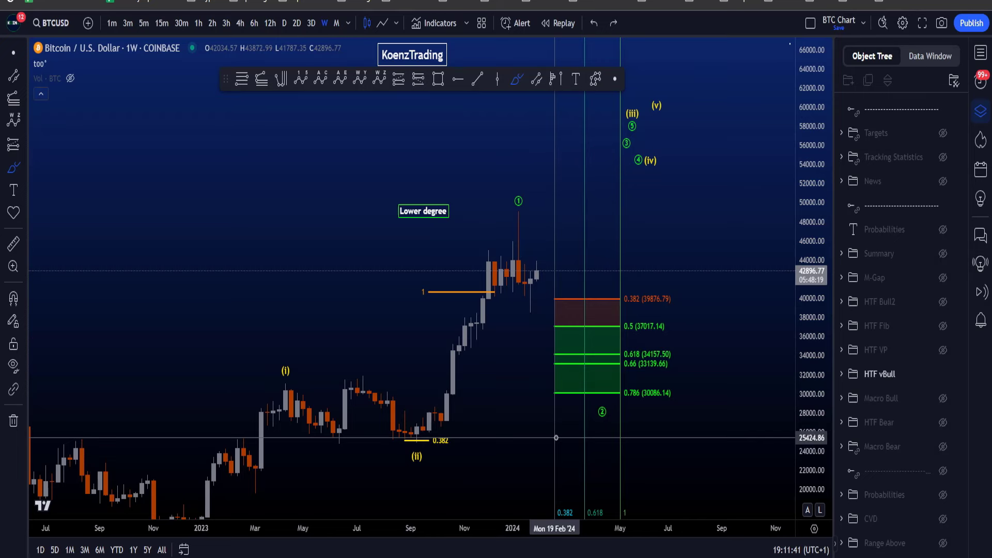
- Circle the orange 1 extension level and the green 1 label with the Brush, undoing both strokes
scroll(566, 342, "down", 3)
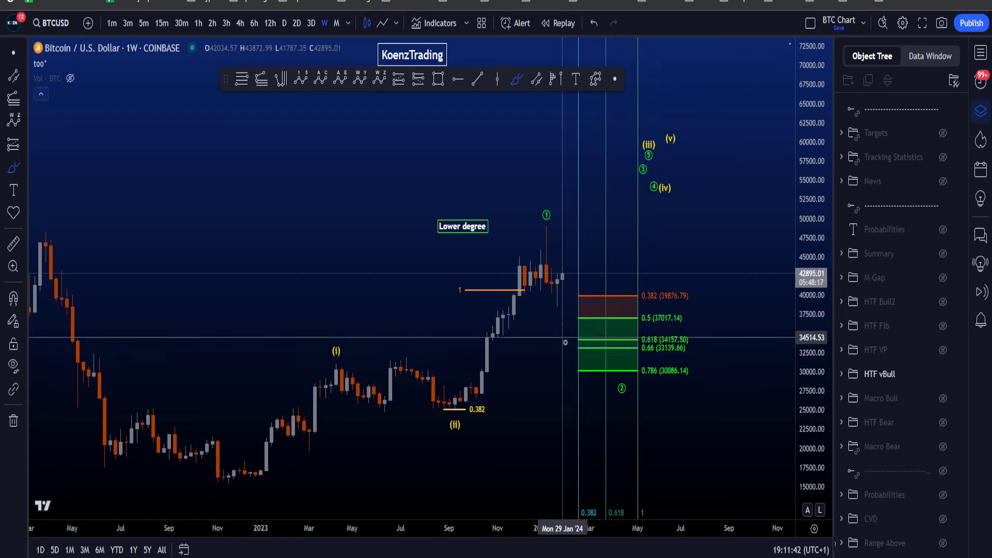
mouse_move(540, 311)
left_mouse_down()
mouse_move(442, 297)
mouse_move(530, 288)
left_mouse_up()
mouse_move(565, 207)
left_mouse_down()
mouse_move(540, 203)
mouse_move(557, 201)
left_mouse_up()
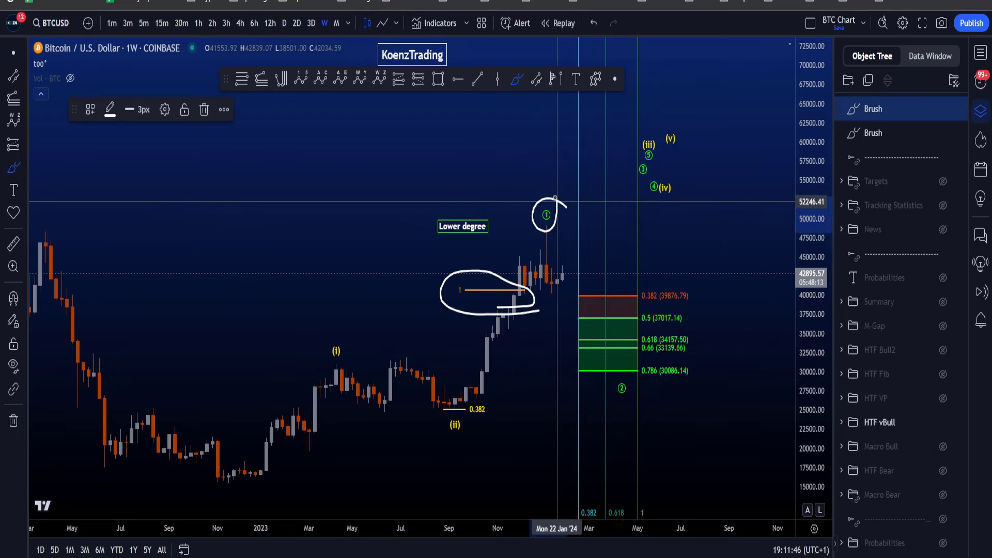
key("ctrl+z")
key("ctrl+z")
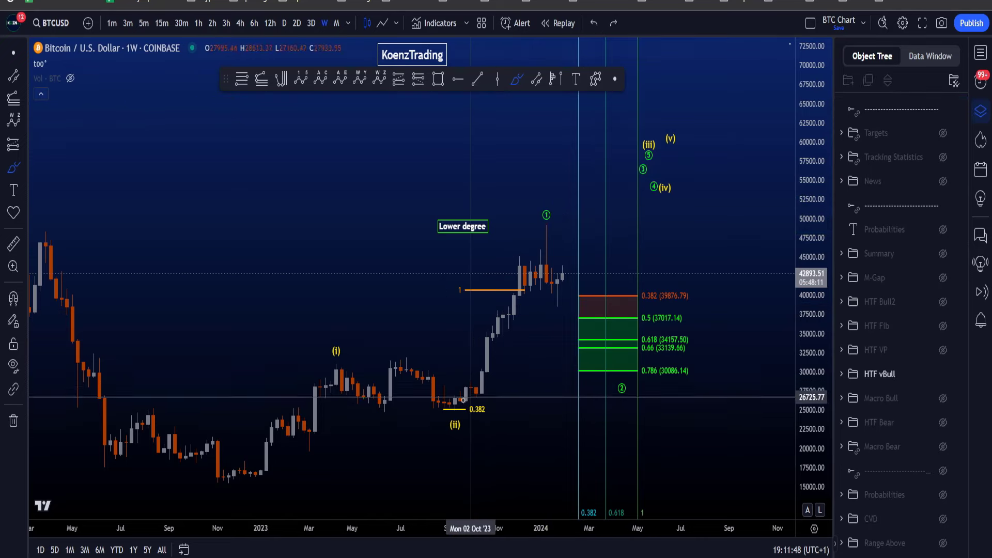
- Retrace the advance from (ii) toward green 1 and mark the orange 1 extension level, undoing each Brush stroke
mouse_move(455, 402)
left_mouse_down()
mouse_move(483, 386)
mouse_move(536, 237)
left_mouse_up()
key("ctrl+z")
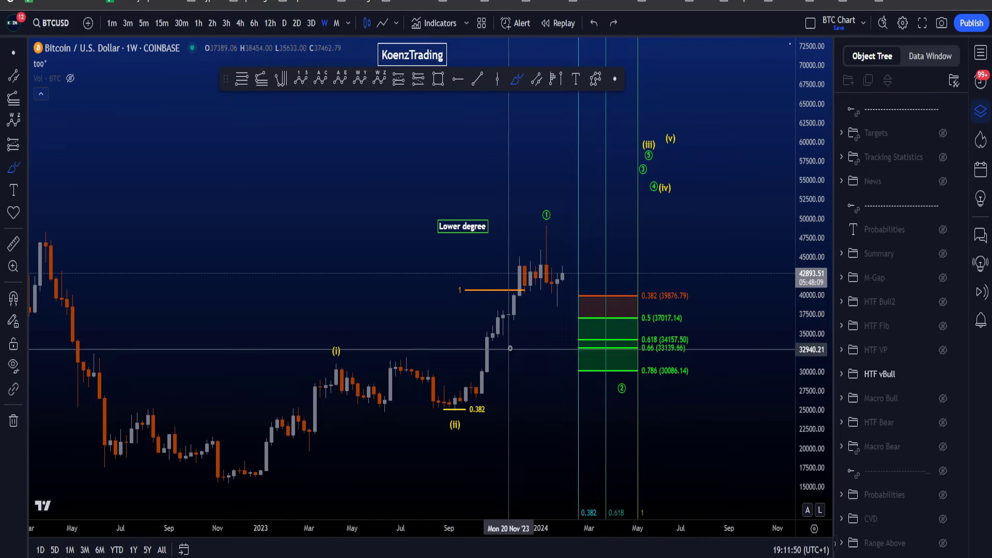
left_click_drag(476, 269, 473, 283)
key("ctrl+z")
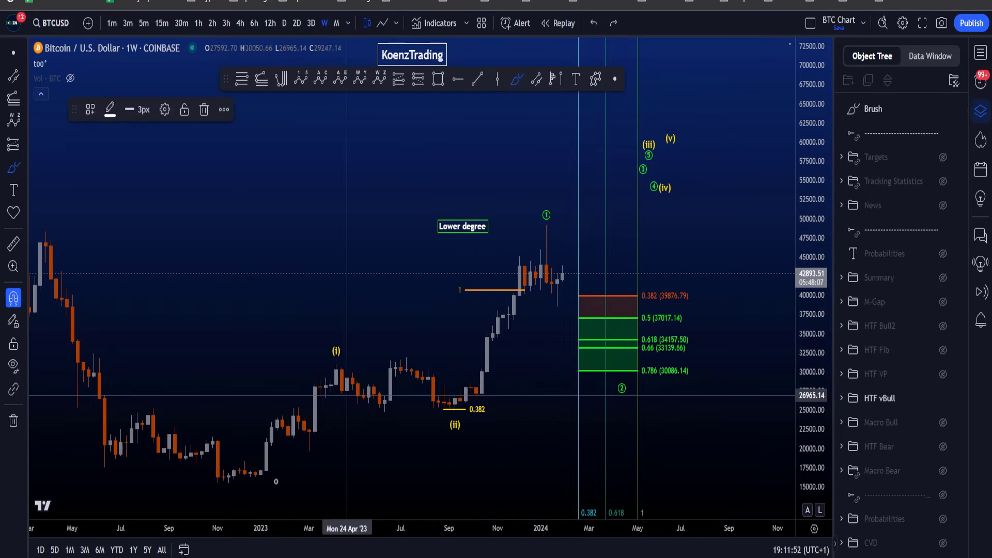
- Trace the (i) and (ii) swings, and compare the rises into (i) and green 1, undoing the Brush strokes
mouse_move(268, 481)
left_mouse_down()
mouse_move(243, 467)
mouse_move(336, 369)
mouse_move(417, 392)
mouse_move(455, 416)
left_mouse_up()
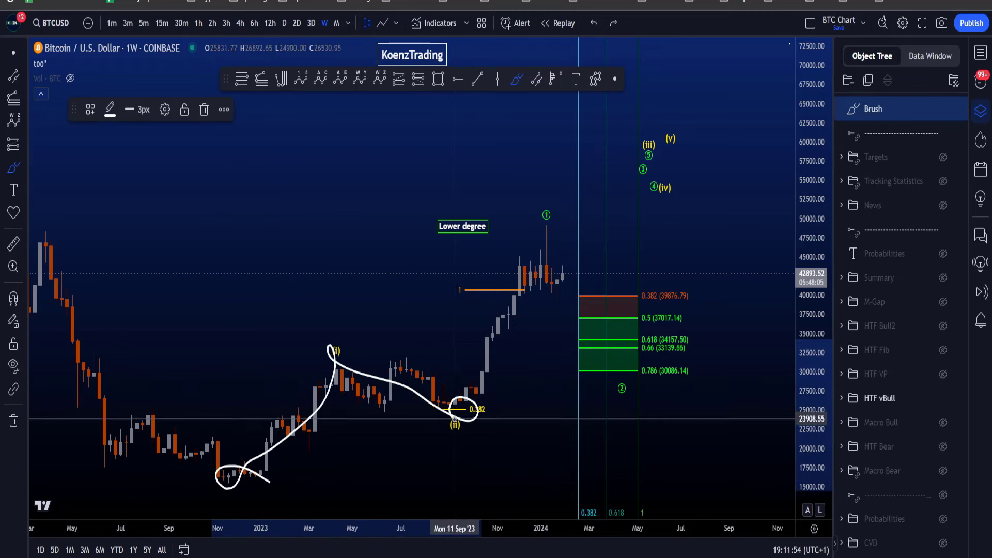
key("ctrl+z")
left_click_drag(236, 460, 336, 393)
left_click_drag(454, 410, 542, 246)
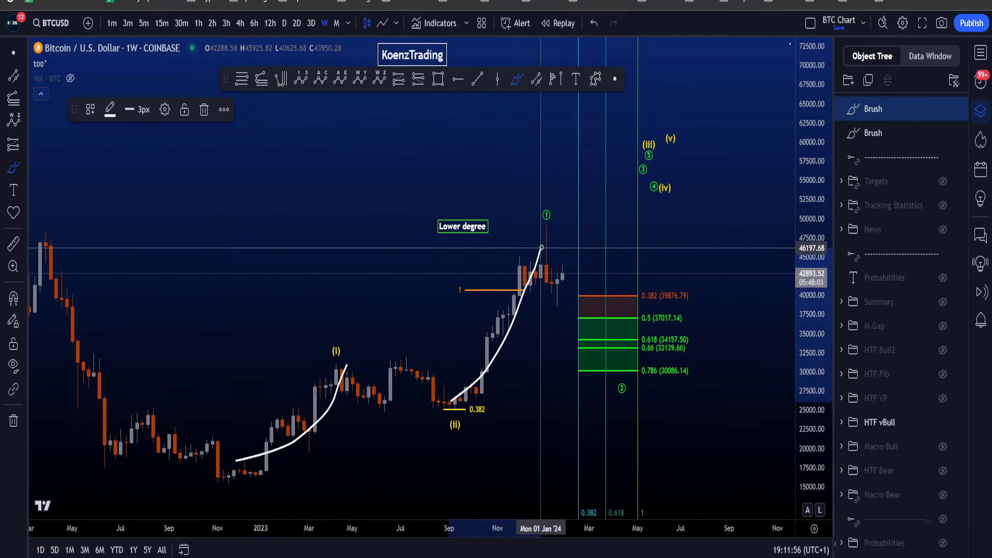
key("ctrl+z")
key("ctrl+z")
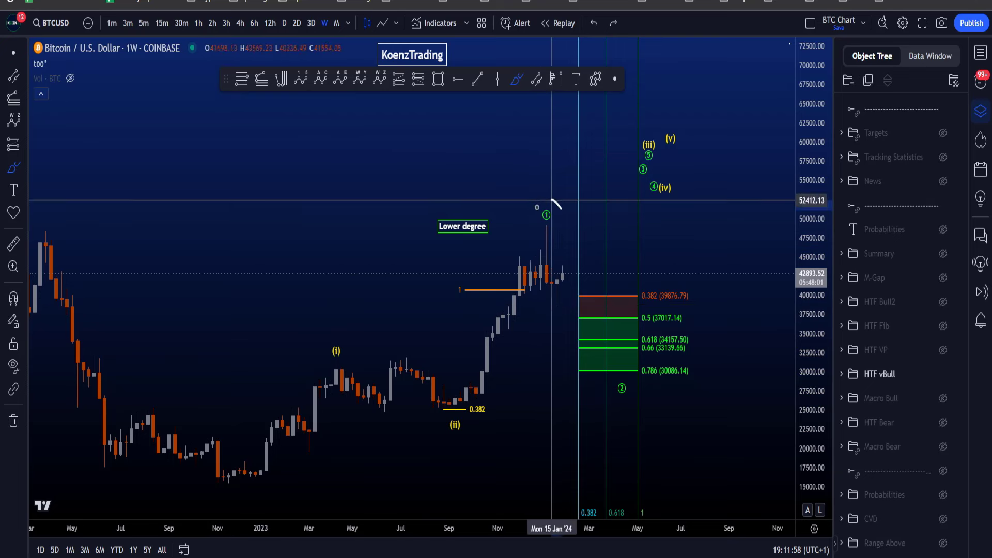
- Circle the green 1 label and trace the projected decline from it toward green 2, undoing each Brush stroke
left_click_drag(551, 200, 549, 202)
key("ctrl+z")
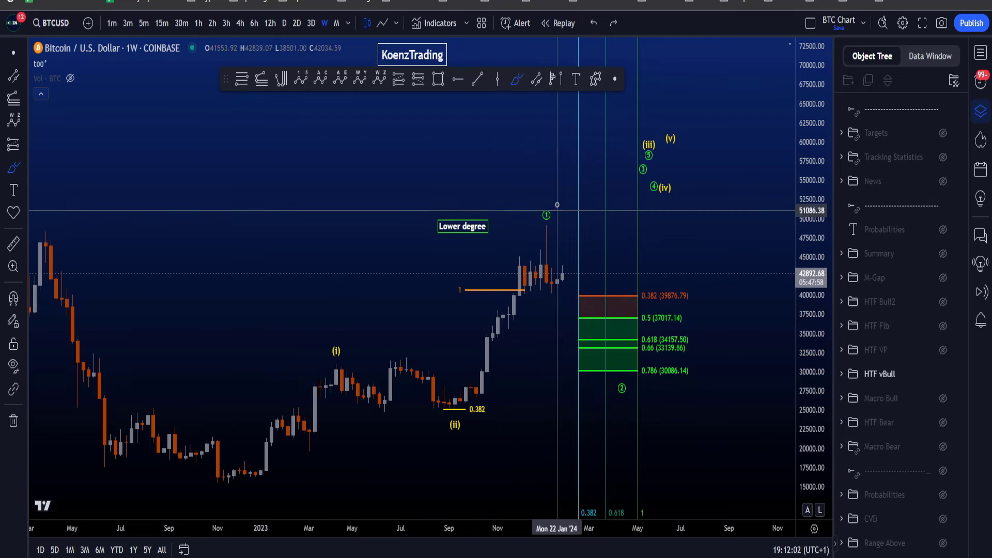
mouse_move(557, 205)
left_mouse_down()
mouse_move(551, 212)
mouse_move(649, 379)
left_mouse_up()
key("ctrl+z")
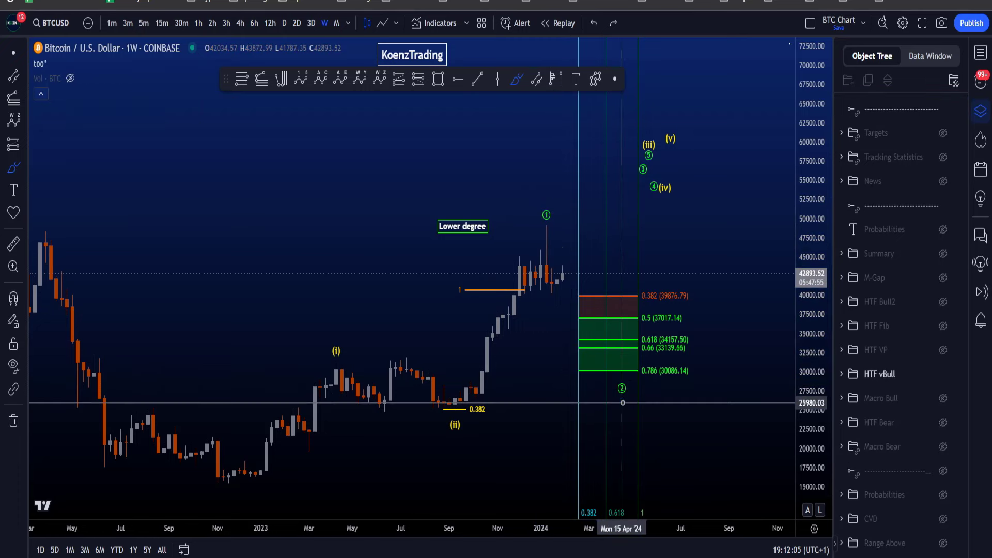
- Trace the advances into green 1 and (i) and mark the (ii) low with the Brush, undoing the strokes
mouse_move(365, 356)
left_mouse_down()
mouse_move(310, 359)
mouse_move(391, 401)
mouse_move(455, 411)
mouse_move(531, 288)
mouse_move(545, 233)
left_mouse_up()
key("ctrl+z")
key("ctrl+z")
mouse_move(465, 399)
left_mouse_down()
mouse_move(563, 230)
mouse_move(470, 396)
mouse_move(484, 393)
left_mouse_up()
key("ctrl+z")
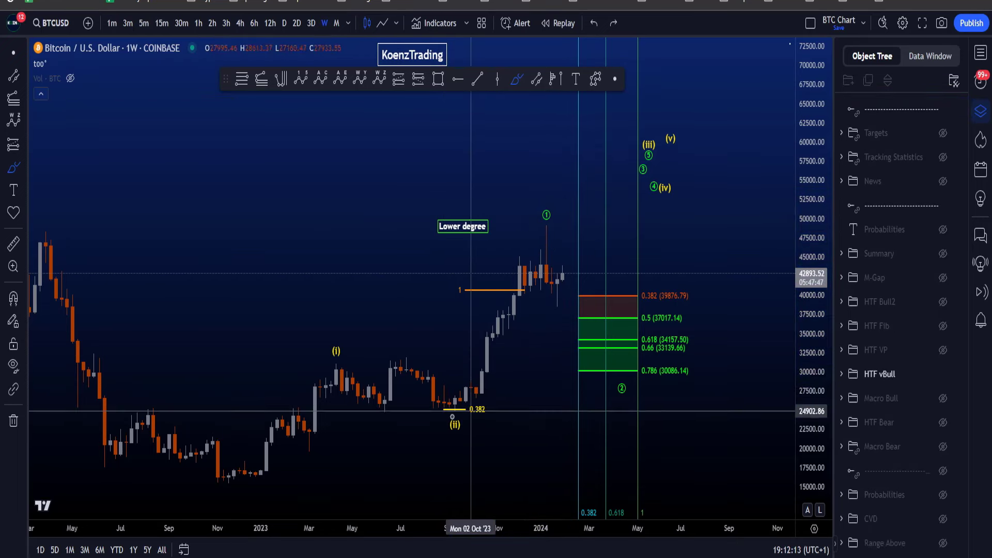
left_click_drag(222, 467, 343, 367)
key("ctrl+z")
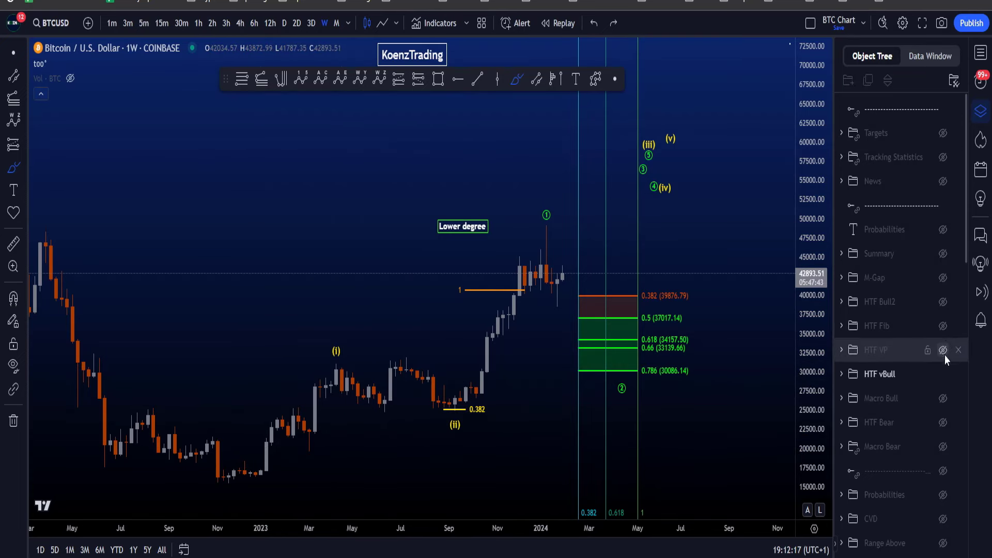
- Show the HTF VP volume profile drawings and make a brief Brush stroke on the chart, undoing the stroke
left_click(942, 349)
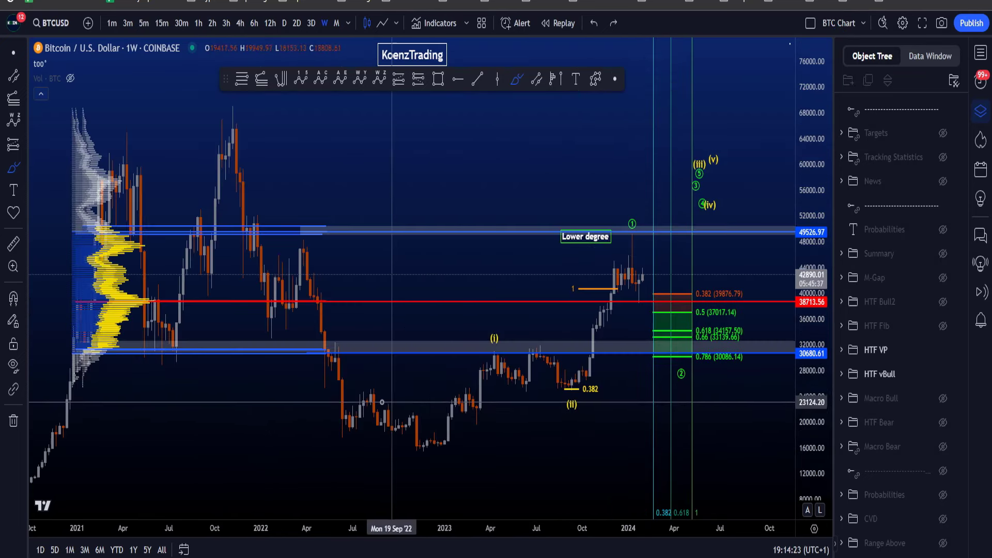
mouse_move(325, 393)
left_mouse_down()
mouse_move(248, 195)
mouse_move(72, 357)
mouse_move(335, 320)
left_mouse_up()
key("ctrl+z")
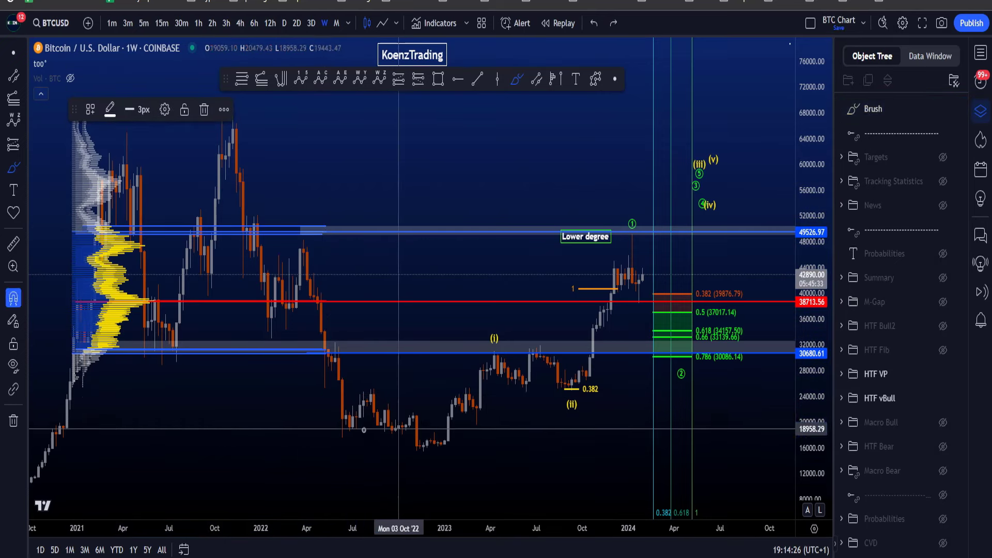
- Outline the lower blue 30680.61 zone and trace the price reactions along it with the Brush, undoing the strokes
mouse_move(61, 347)
left_mouse_down()
mouse_move(377, 360)
mouse_move(615, 338)
mouse_move(144, 326)
left_mouse_up()
left_click_drag(173, 364, 544, 370)
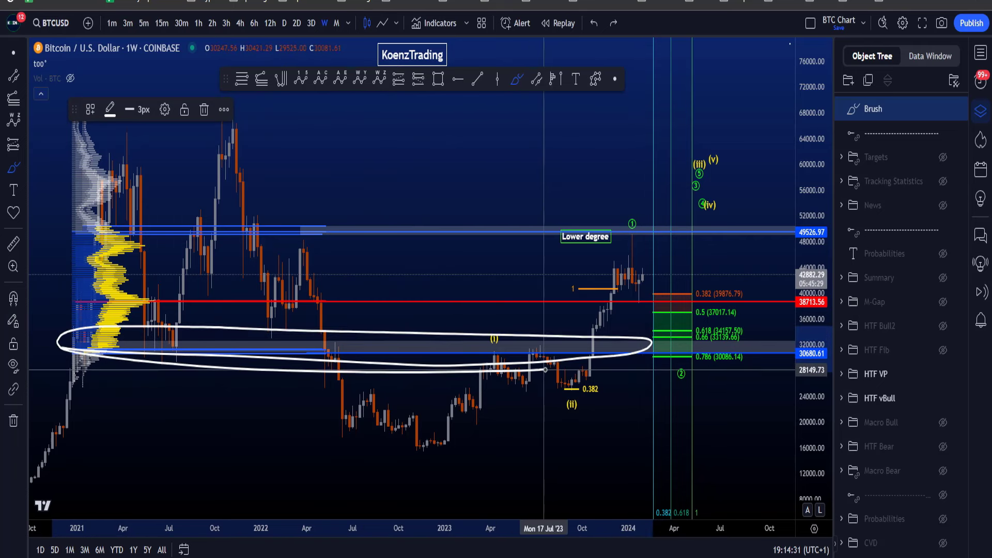
key("ctrl+z")
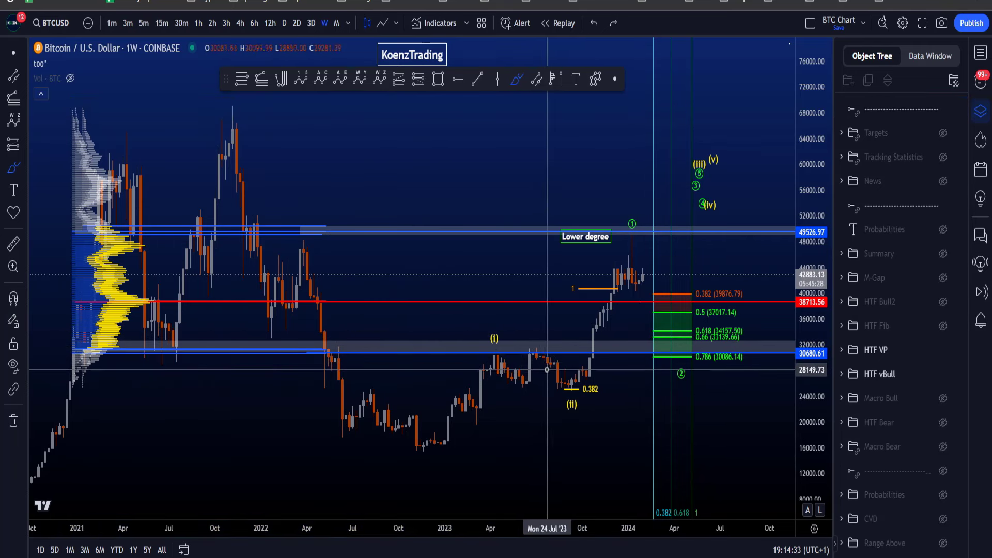
mouse_move(100, 334)
left_mouse_down()
mouse_move(352, 367)
mouse_move(383, 345)
mouse_move(545, 336)
left_mouse_up()
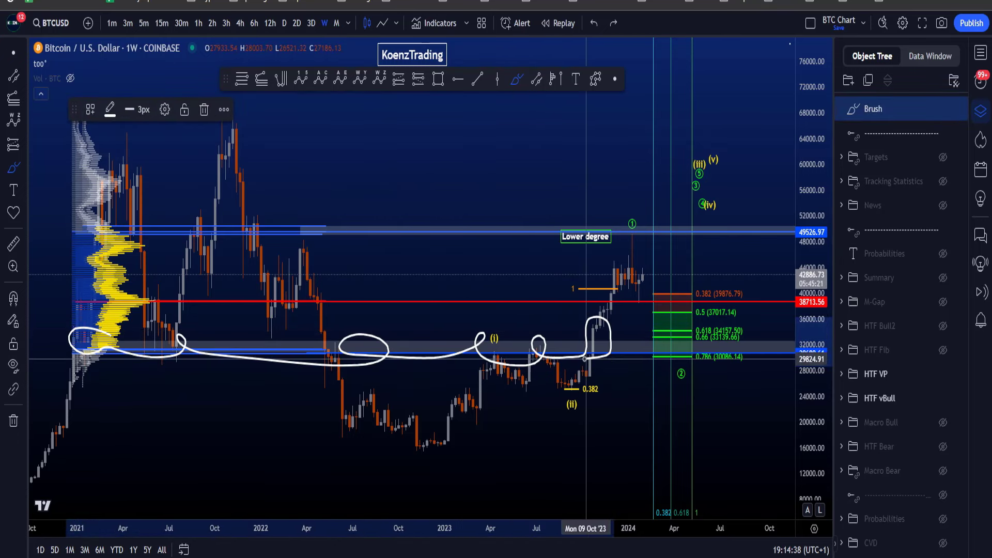
key("ctrl+z")
- Trace the climb above the red 38713.56 line and circle green 1 at the upper blue zone, undoing the Brush strokes
mouse_move(618, 309)
left_mouse_down()
mouse_move(605, 309)
mouse_move(618, 309)
mouse_move(610, 289)
mouse_move(629, 281)
mouse_move(619, 242)
left_mouse_up()
key("ctrl+z")
key("ctrl+z")
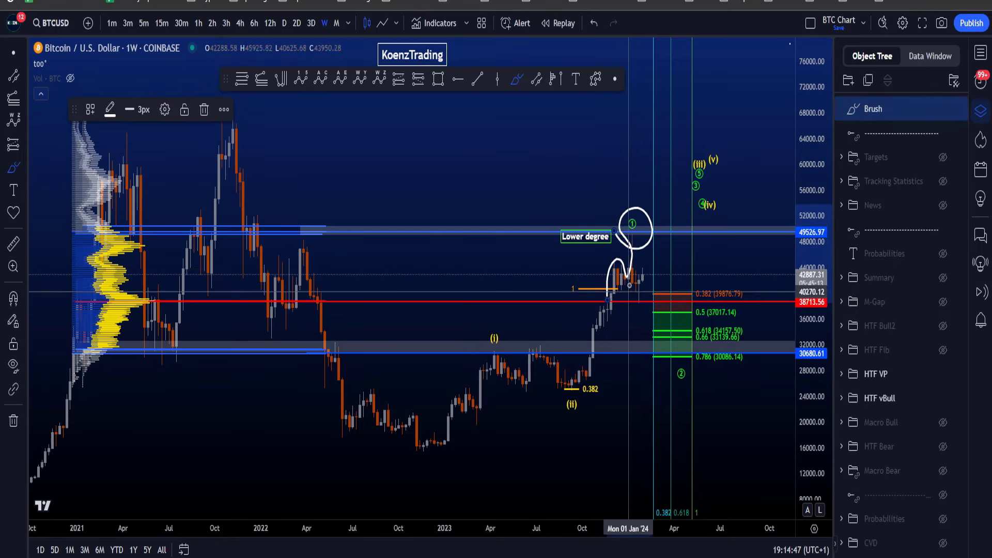
key("ctrl+z")
key("ctrl+y")
key("ctrl+z")
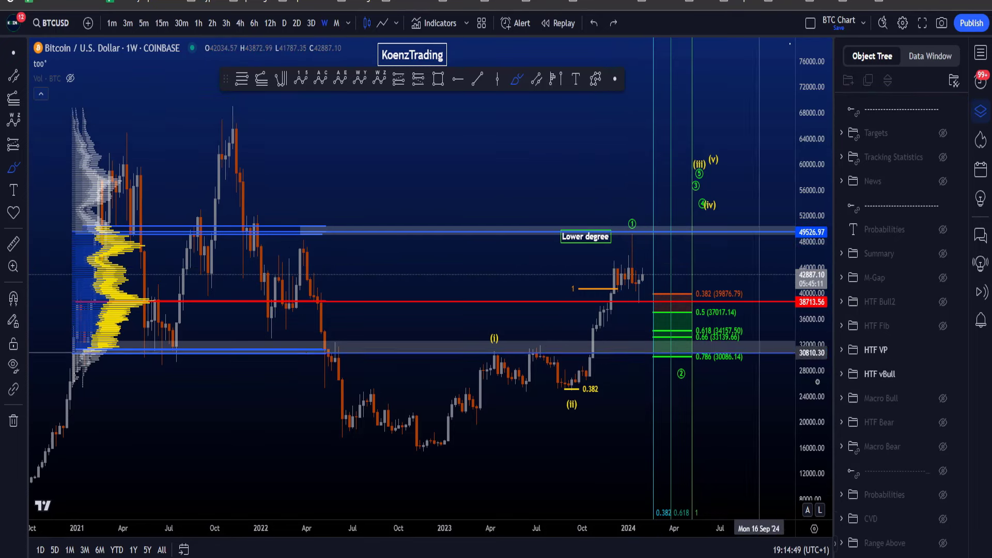
- Show the HTF Fib levels temporarily and trace the decline from the 2021 peak to the late-2022 low, undoing the strokes
left_click(942, 326)
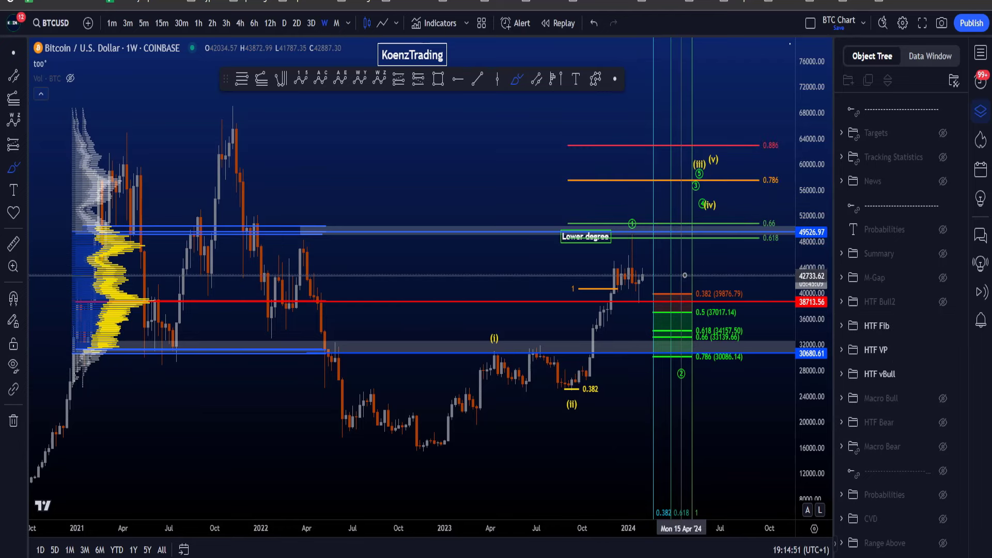
left_click_drag(716, 257, 769, 253)
key("ctrl+z")
mouse_move(250, 111)
left_mouse_down()
mouse_move(212, 101)
mouse_move(243, 116)
mouse_move(409, 372)
mouse_move(428, 444)
mouse_move(437, 441)
left_mouse_up()
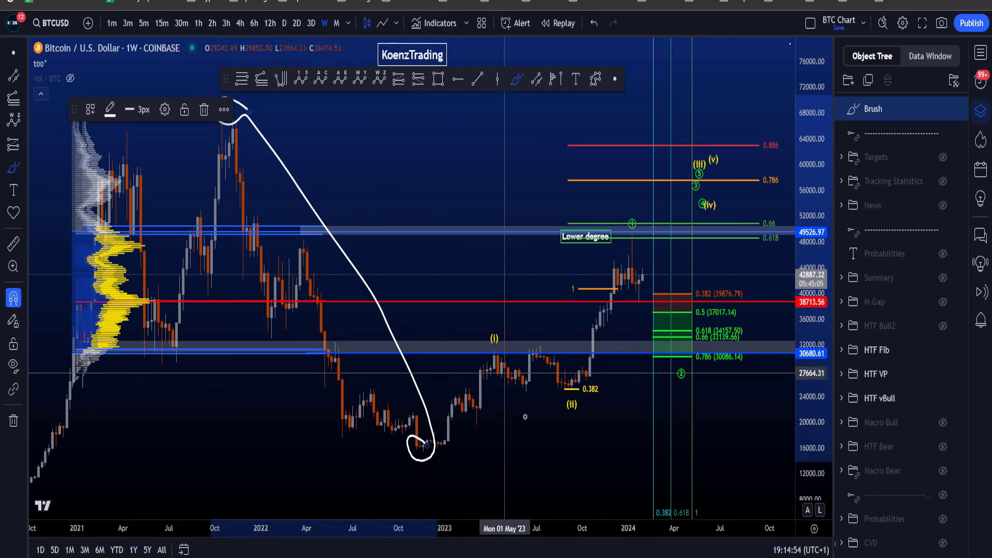
key("ctrl+z")
left_click(943, 326)
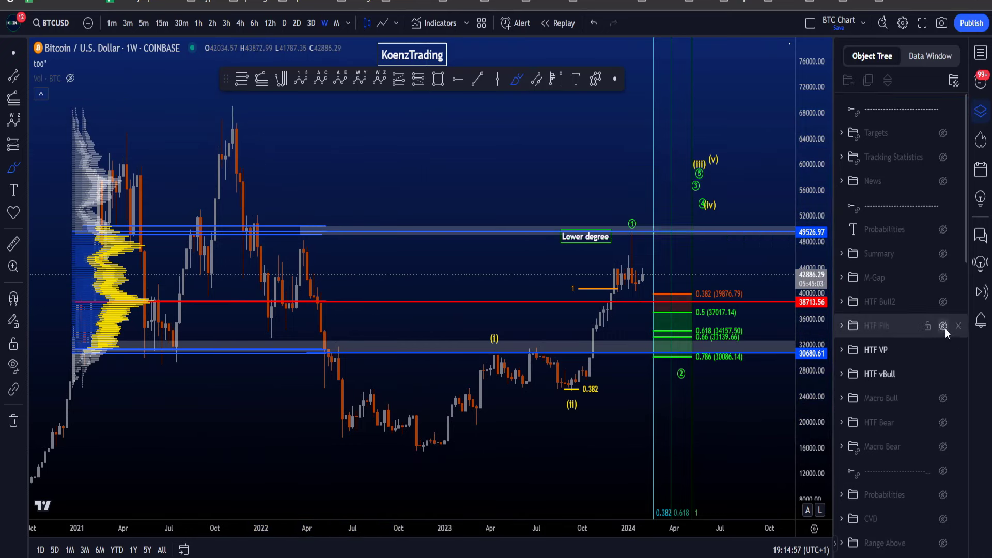
- Mark the recent low at the red 38713.56 line and the green 1 reaction at the 49526.97 zone, undoing the Brush strokes
mouse_move(644, 300)
left_mouse_down()
mouse_move(626, 296)
mouse_move(647, 306)
left_mouse_up()
key("ctrl+z")
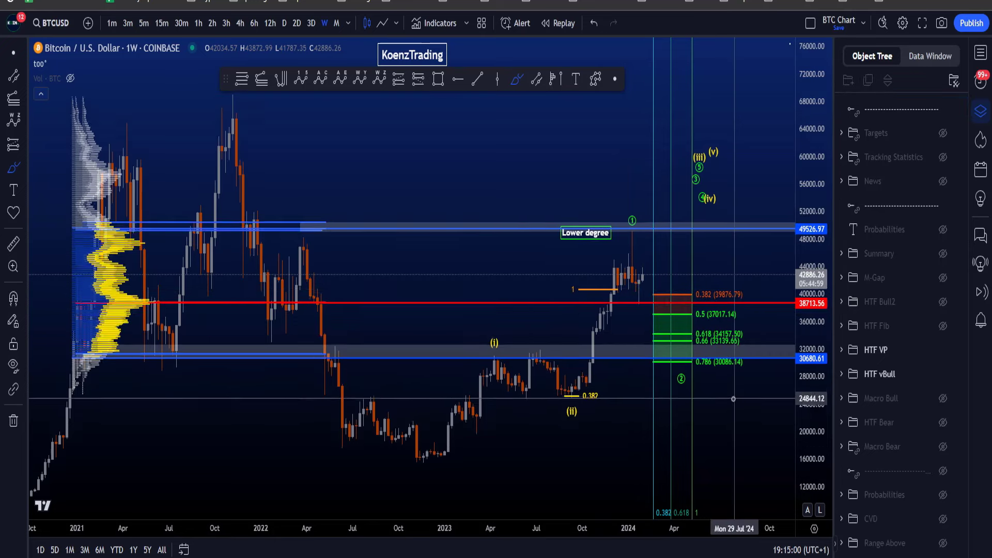
scroll(732, 389, "up", 2)
mouse_move(597, 236)
left_mouse_down()
mouse_move(601, 282)
mouse_move(641, 246)
left_mouse_up()
key("ctrl+z")
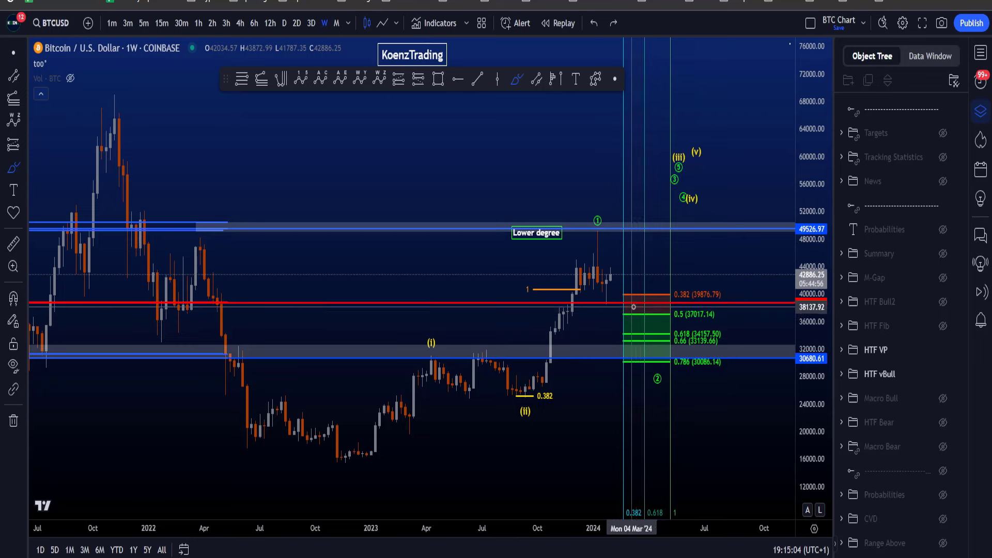
left_click_drag(639, 301, 653, 302)
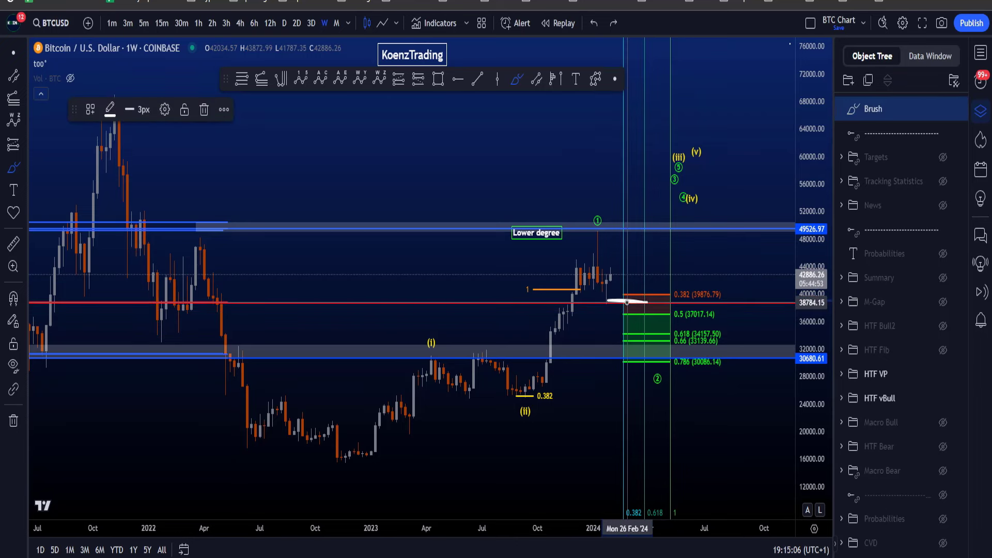
key("ctrl+z")
- Mark the blue 30680.61 zone across to the 0.786 retracement and the recent low near the 0.382 level, undoing the strokes
scroll(638, 309, "down", 1)
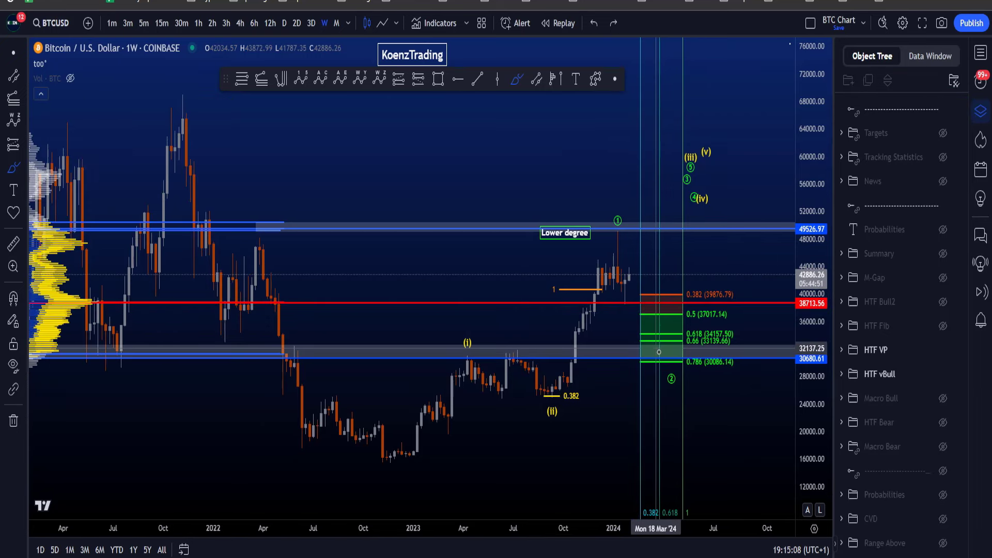
mouse_move(633, 362)
left_mouse_down()
mouse_move(674, 385)
mouse_move(634, 357)
mouse_move(383, 352)
left_mouse_up()
key("ctrl+z")
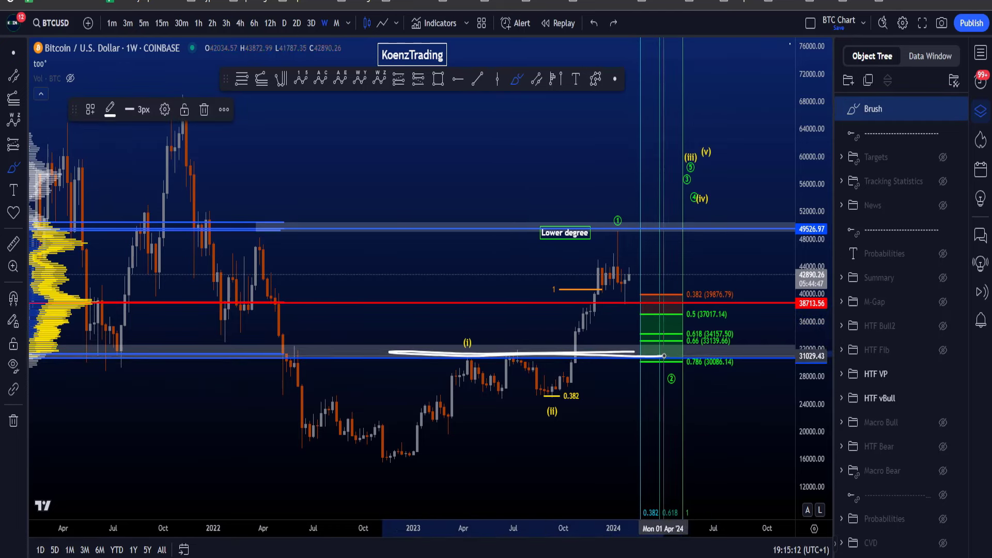
key("ctrl+z")
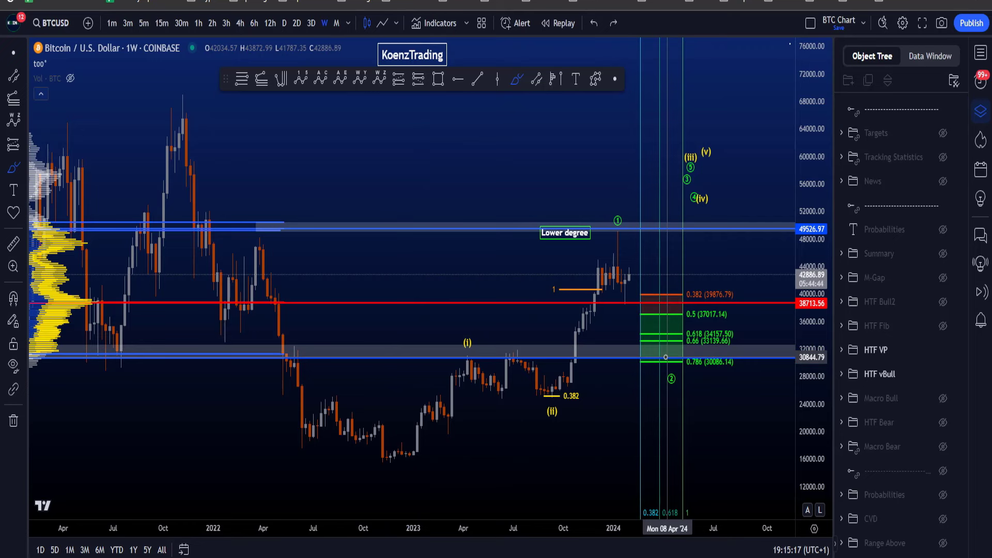
mouse_move(632, 298)
left_mouse_down()
mouse_move(628, 240)
mouse_move(631, 295)
left_mouse_up()
key("ctrl+z")
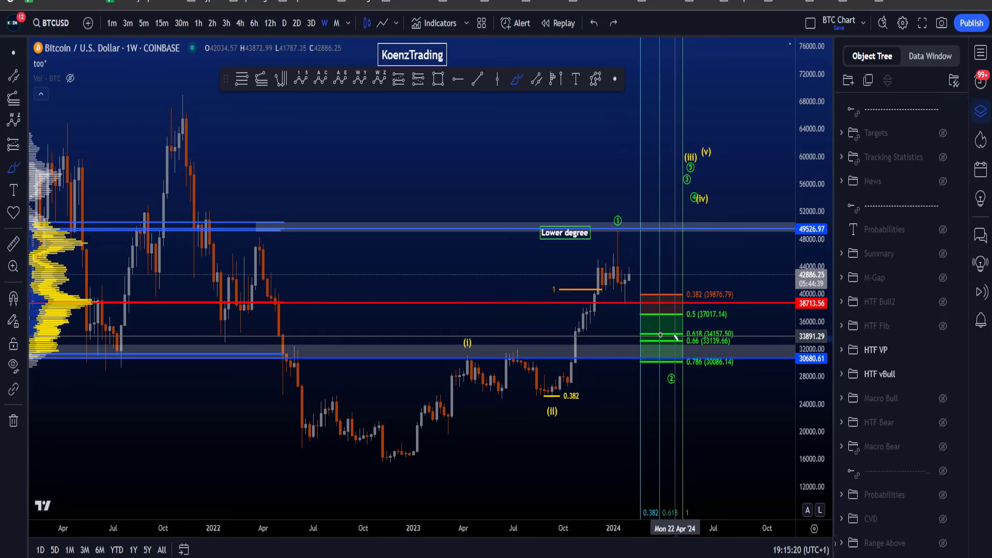
- Undo the Brush mark at the 0.618 retracement and swap the HTF VP and HTF vBull groups for the HTF Bull2 group
mouse_move(676, 337)
left_mouse_down()
mouse_move(645, 343)
mouse_move(674, 336)
left_mouse_up()
key("ctrl+z")
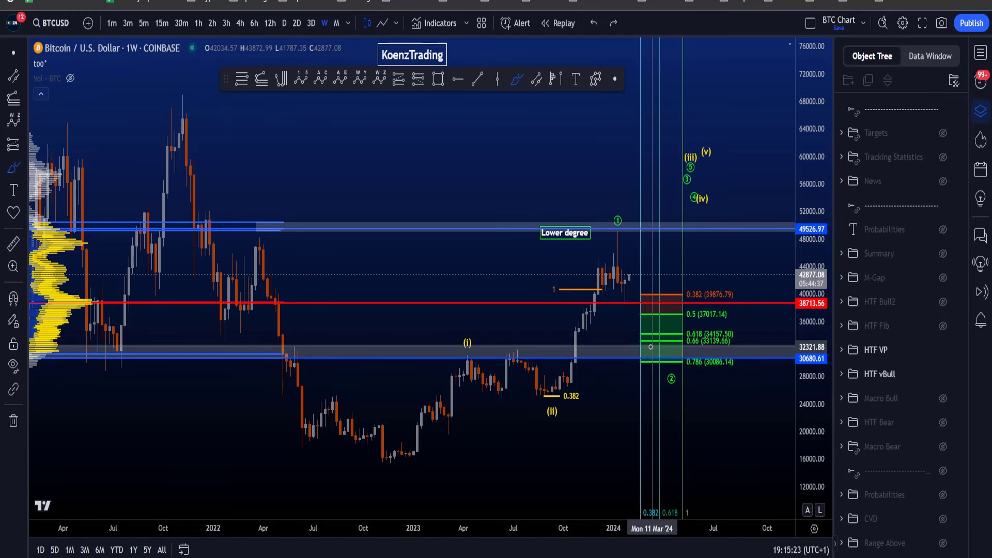
left_click(942, 350)
left_click(943, 302)
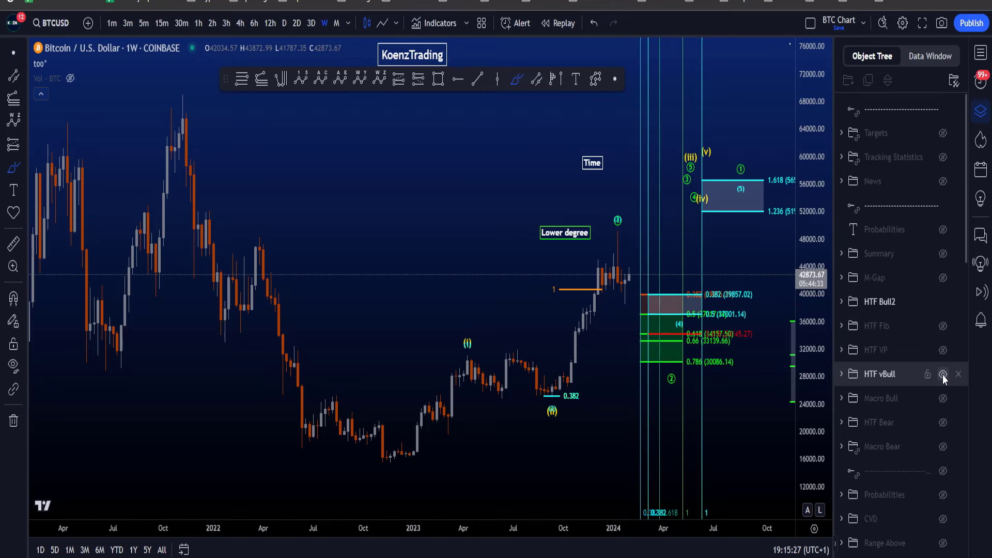
left_click(943, 373)
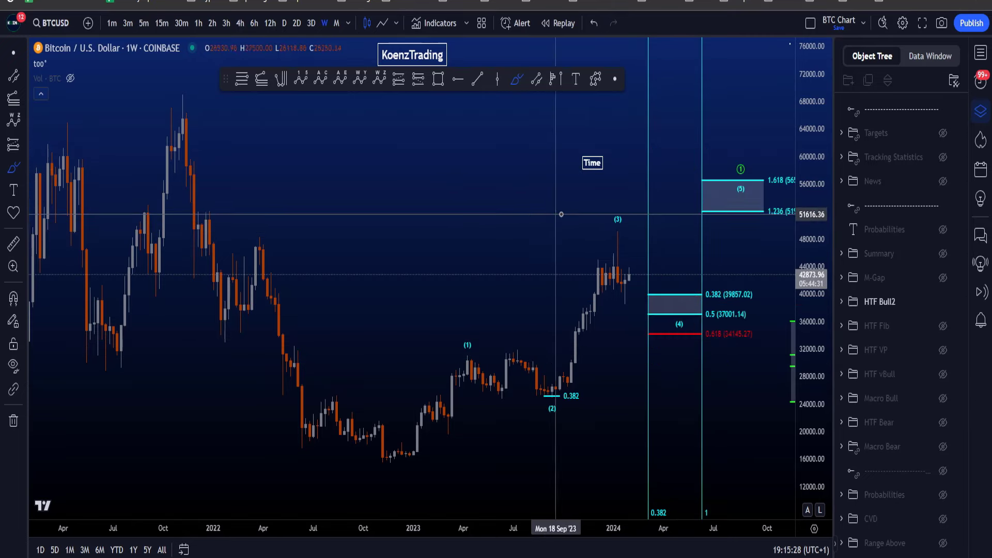
scroll(570, 214, "right", 5)
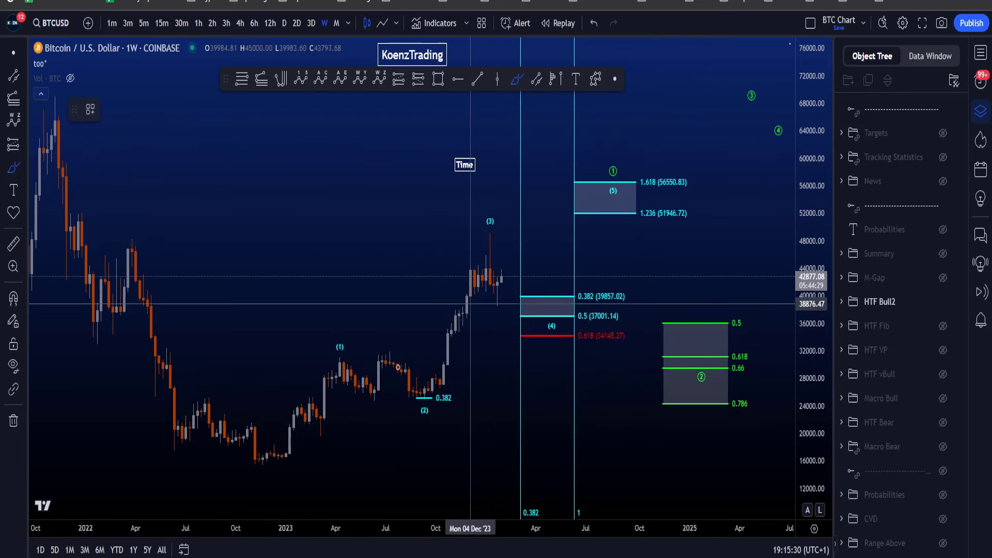
- Trace the rise from the late-2022 low to wave (5) and the drop into the green 2 zone, undoing the Brush strokes
mouse_move(253, 461)
left_mouse_down()
mouse_move(336, 343)
mouse_move(409, 388)
mouse_move(467, 324)
mouse_move(495, 238)
mouse_move(534, 289)
mouse_move(574, 284)
mouse_move(617, 198)
left_mouse_up()
key("ctrl+z")
mouse_move(630, 161)
left_mouse_down()
mouse_move(603, 185)
mouse_move(664, 253)
mouse_move(704, 342)
mouse_move(689, 375)
mouse_move(714, 375)
left_mouse_up()
key("ctrl+z")
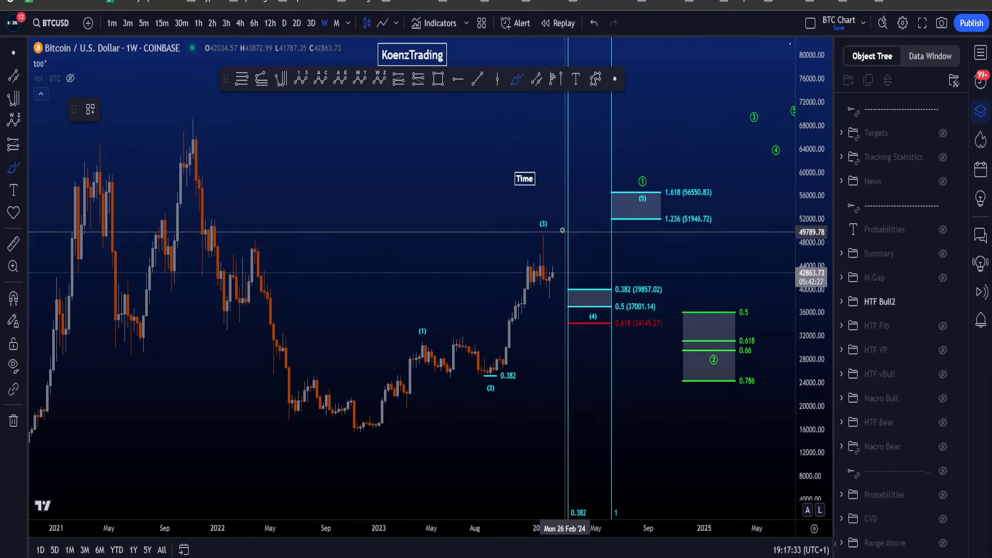
- Circle the Time label and mark the stretch from wave (2) to the wave (5) target, undoing the Brush strokes
mouse_move(544, 205)
left_mouse_down()
mouse_move(510, 147)
mouse_move(544, 203)
left_mouse_up()
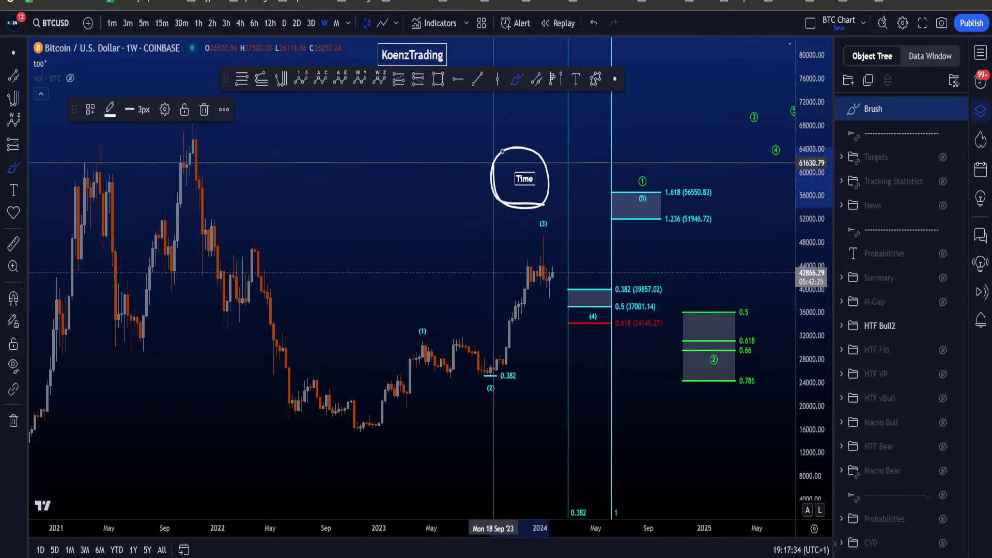
key("ctrl+z")
scroll(557, 245, "down", 3)
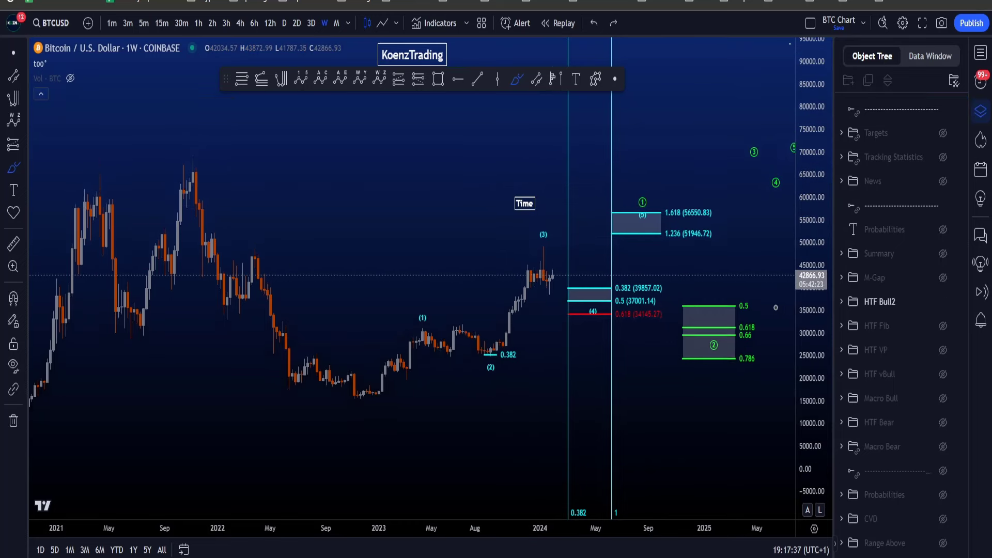
mouse_move(467, 400)
left_mouse_down()
mouse_move(479, 365)
mouse_move(537, 341)
mouse_move(582, 300)
mouse_move(627, 292)
mouse_move(674, 224)
left_mouse_up()
key("ctrl+z")
- Draw a Trend-Based Fib Time from the December 2018 low through the June 2019 high to the November 2022 low
left_click_drag(818, 269, 818, 373)
scroll(686, 361, "down", 5)
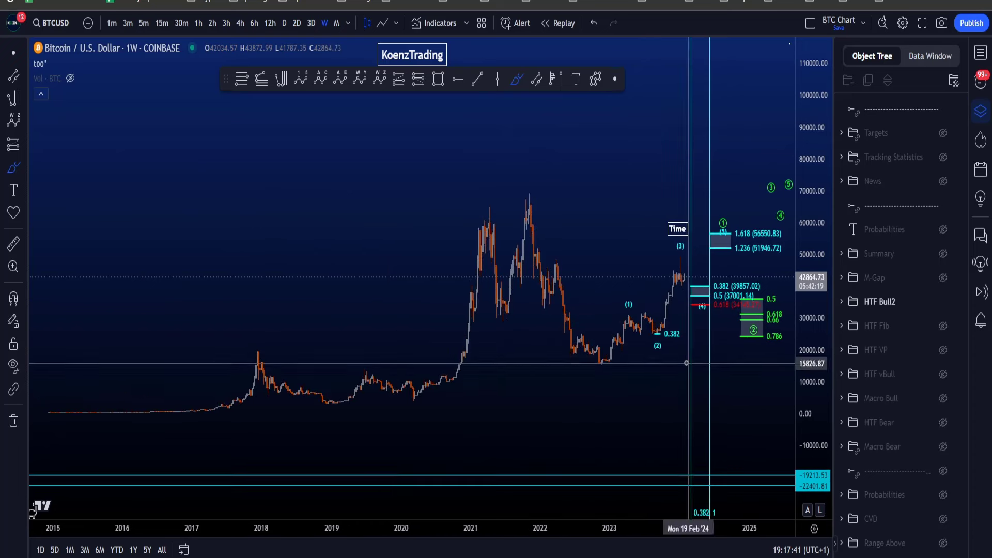
left_click_drag(824, 426, 825, 455)
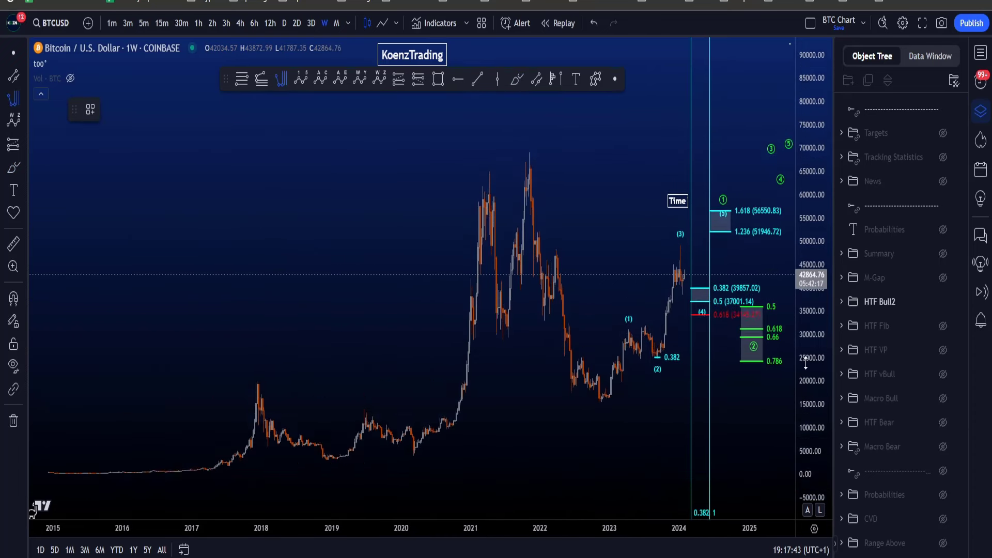
left_click(328, 488)
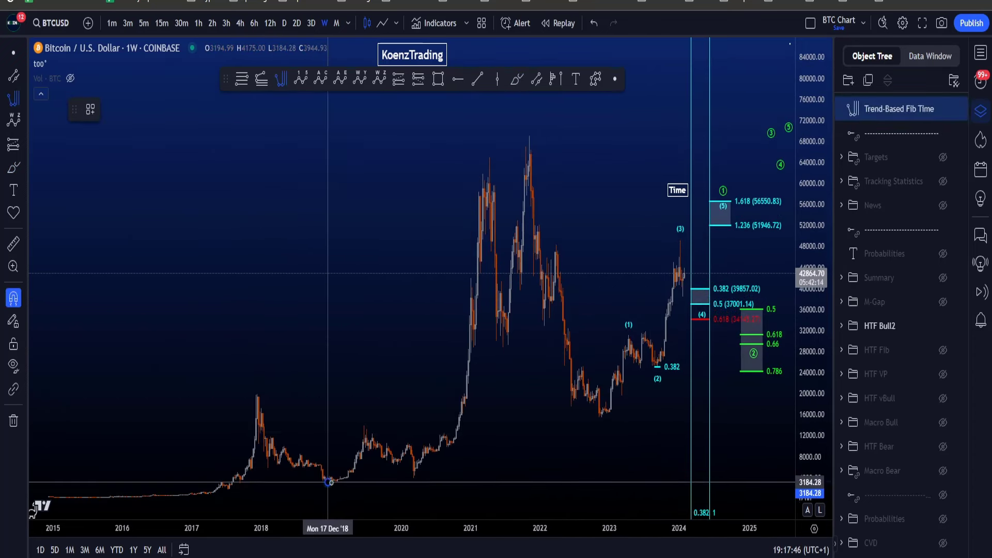
left_click(363, 424)
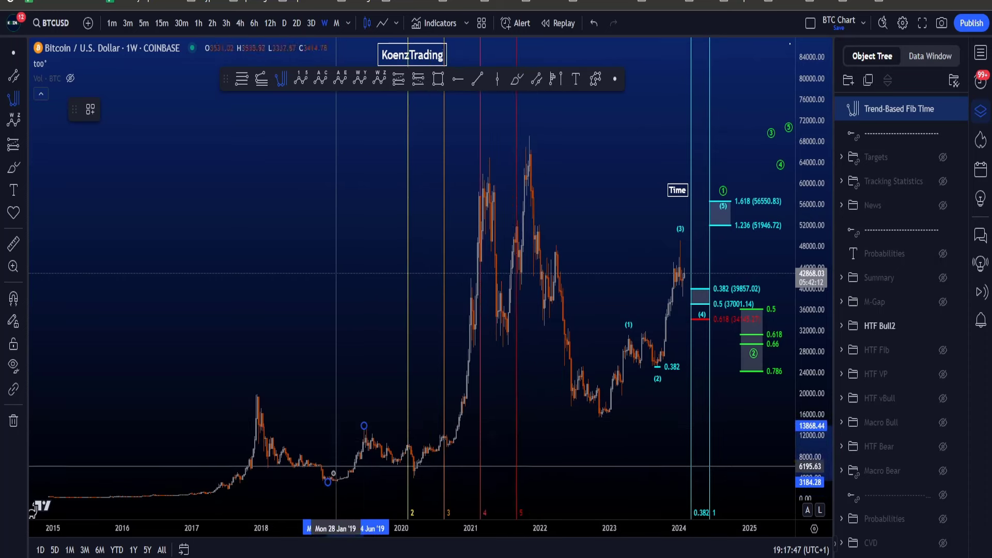
left_click(602, 424, "ctrl")
scroll(635, 395, "up", 6)
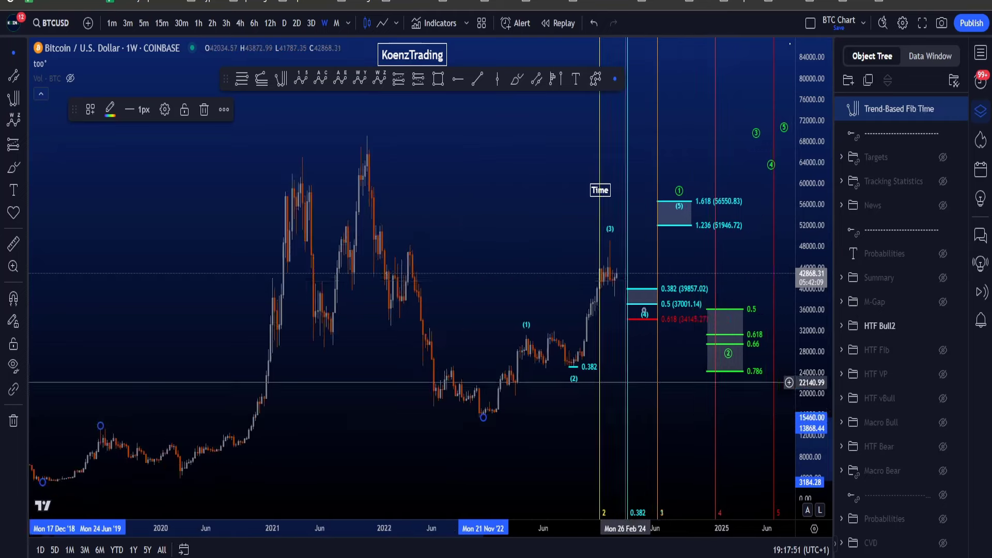
scroll(646, 202, "up", 2)
- Brush around the wave (3) high, trace the climb from the late-2022 low, and mark the earlier 2018–2019 anchor area, undoing the strokes
left_click(514, 82)
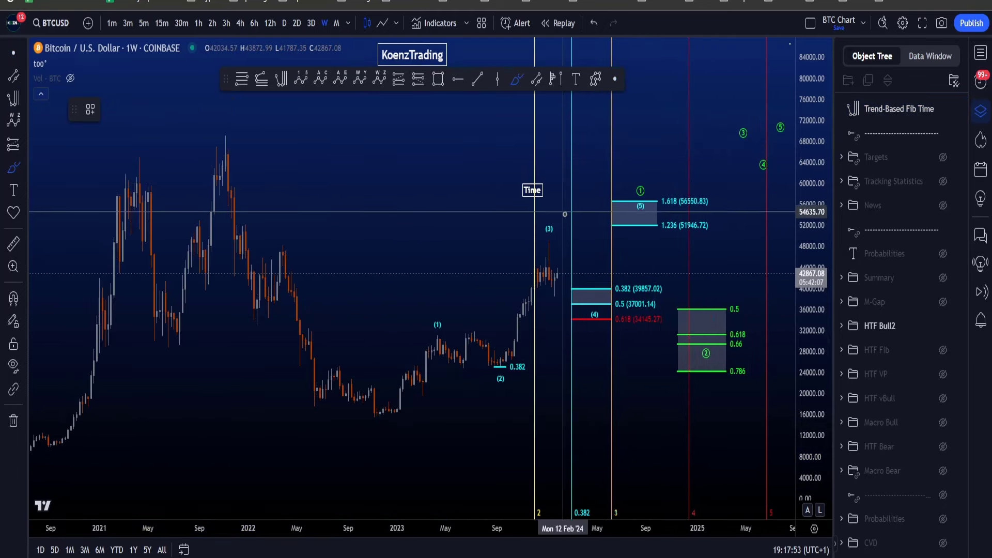
left_click_drag(558, 239, 554, 242)
key("ctrl+z")
scroll(537, 259, "down", 3)
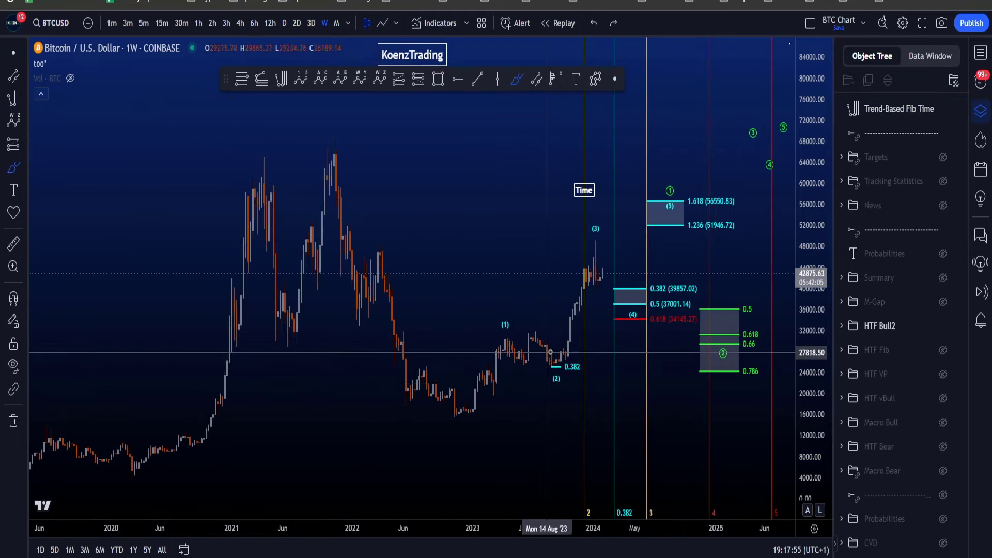
mouse_move(462, 400)
left_mouse_down()
mouse_move(567, 330)
mouse_move(597, 261)
mouse_move(477, 396)
left_mouse_up()
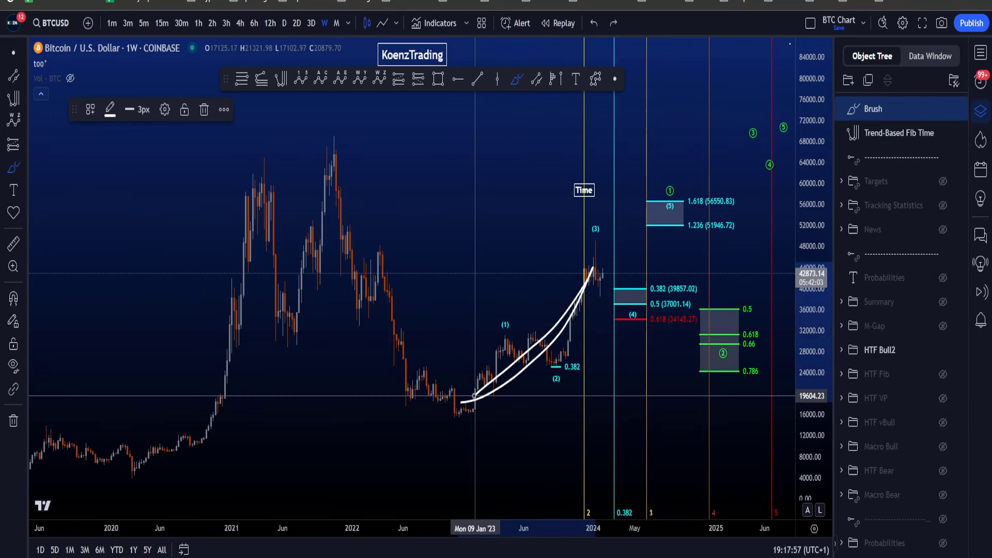
key("ctrl+z")
scroll(477, 396, "down", 3)
mouse_move(132, 479)
left_mouse_down()
mouse_move(191, 437)
mouse_move(148, 480)
left_mouse_up()
key("ctrl+z")
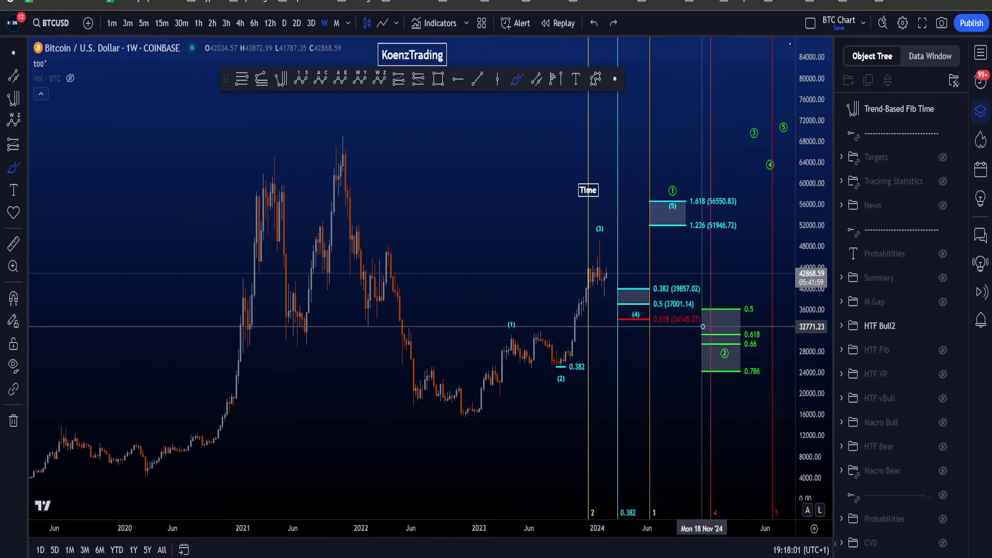
- Trace the drop from wave (3) into the wave (4) zone and circle the 0.382 time label, undoing the Brush strokes
mouse_move(601, 258)
left_mouse_down()
mouse_move(655, 277)
mouse_move(609, 299)
mouse_move(626, 333)
mouse_move(638, 303)
left_mouse_up()
key("ctrl+z")
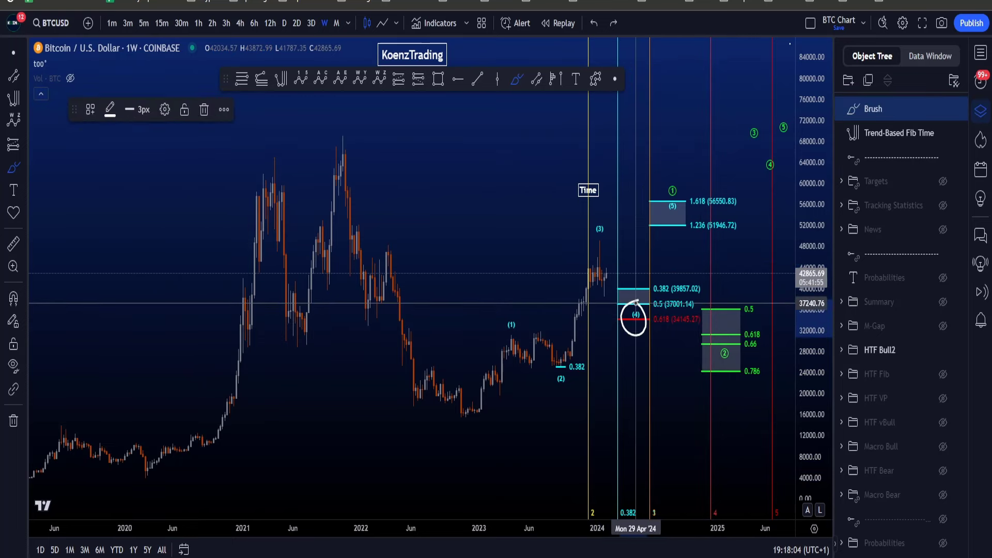
key("ctrl+z")
left_click_drag(635, 477, 602, 516)
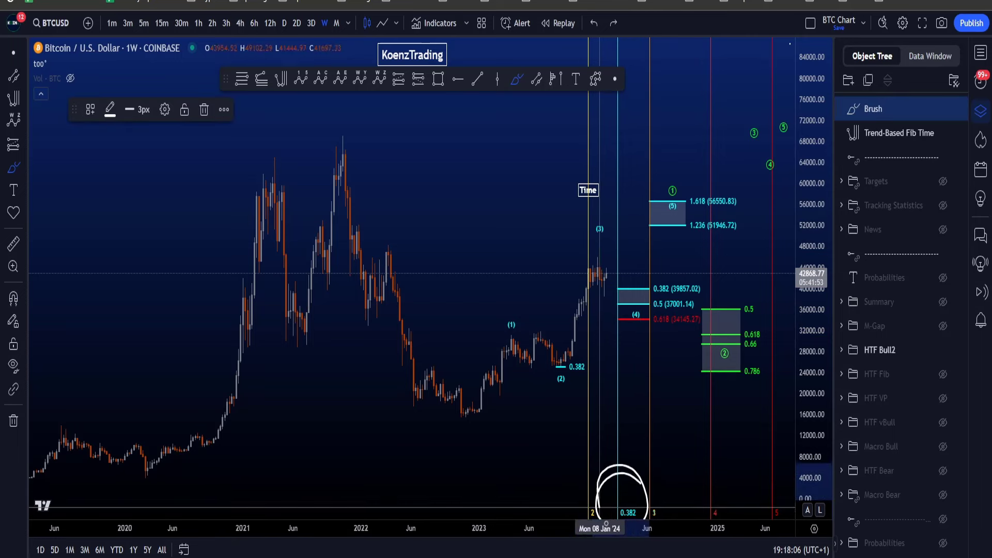
key("ctrl+z")
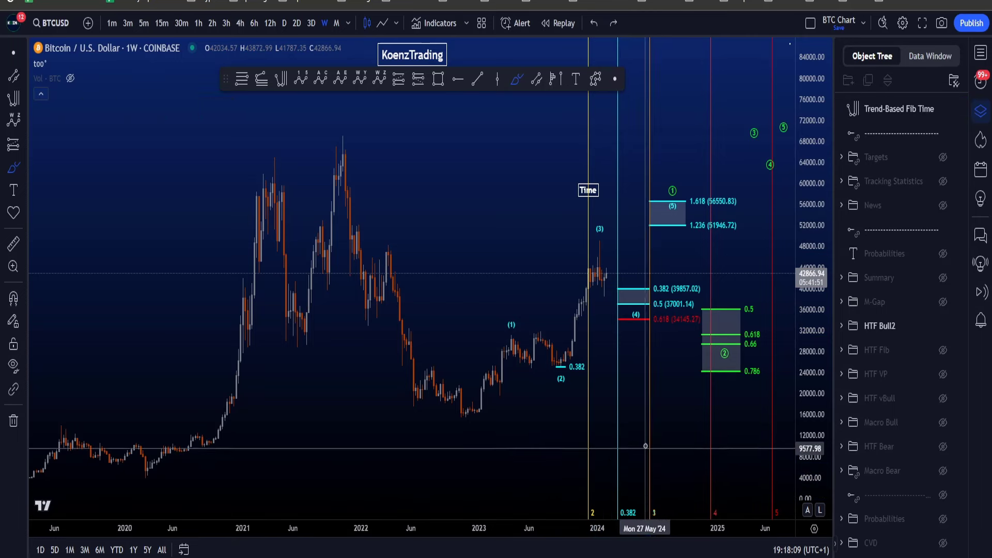
- Trace waves (1) through (3), the wave (2) pullback and the projected wave (4) decline, undoing the Brush strokes
mouse_move(518, 323)
left_mouse_down()
mouse_move(515, 339)
mouse_move(542, 371)
mouse_move(559, 369)
mouse_move(599, 243)
left_mouse_up()
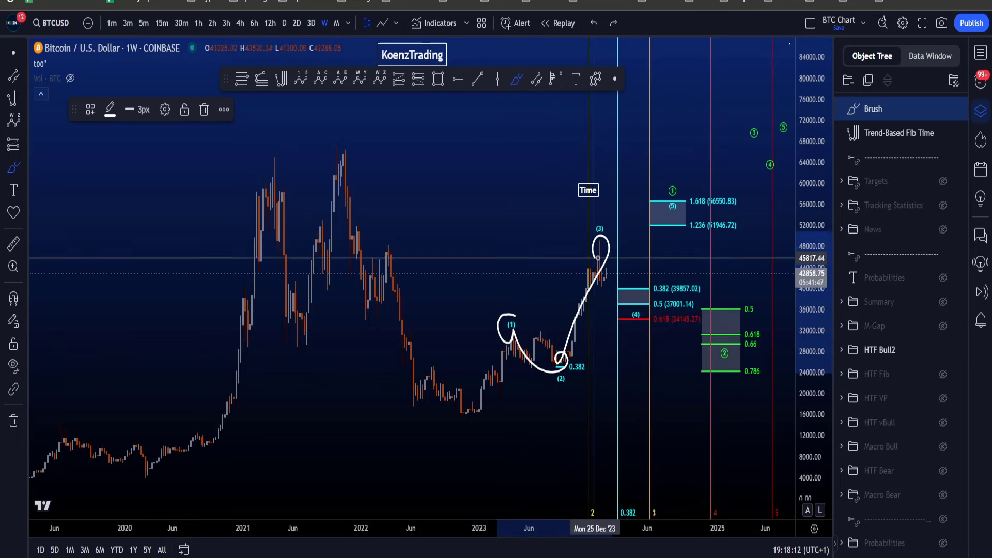
key("ctrl+z")
left_click_drag(524, 336, 559, 361)
left_click_drag(600, 274, 623, 305)
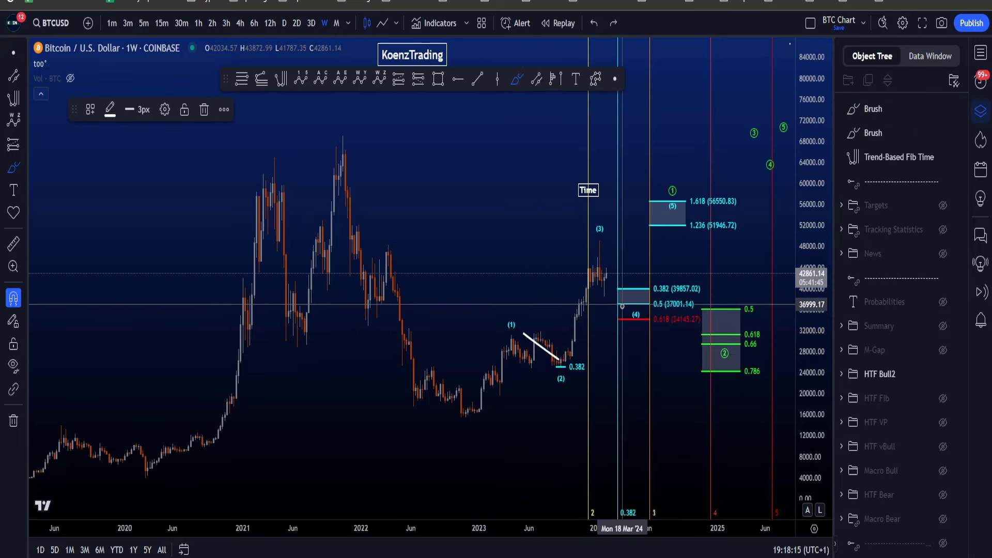
key("ctrl+z")
key("ctrl+z")
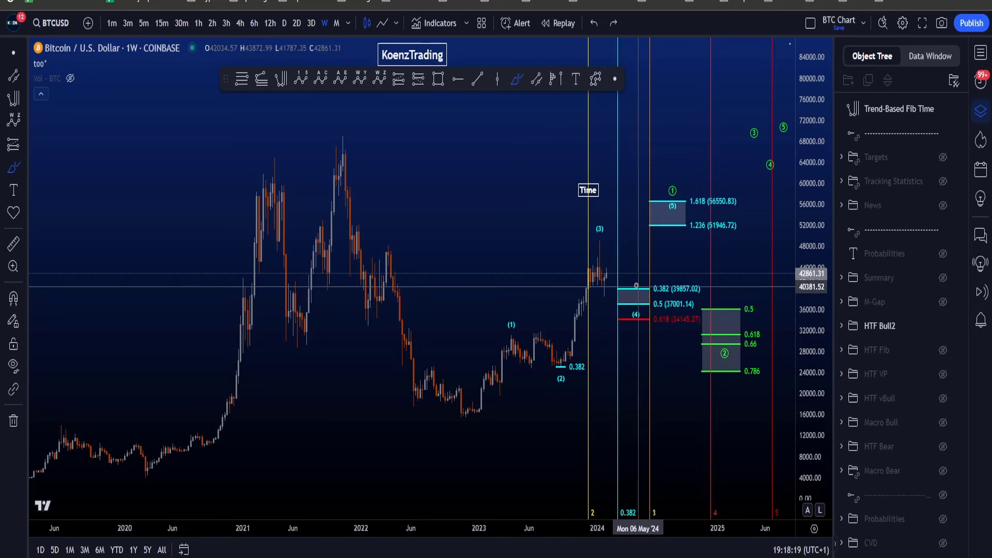
- Trace the projected rise from the wave (4) zone to the wave (5) target box, undoing the Brush stroke
mouse_move(636, 284)
left_mouse_down()
mouse_move(626, 305)
mouse_move(671, 243)
left_mouse_up()
key("ctrl+z")
key("ctrl+z")
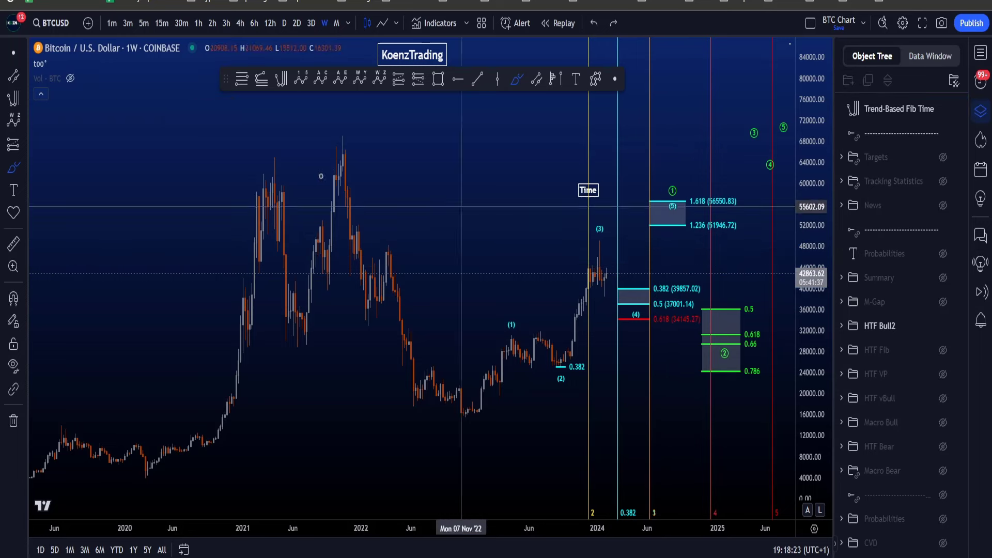
- Move the green count's wave 1 point to about 59226 in mid-September 2024 and delete the Trend-Based Fib Time drawing
key("Escape")
left_click_drag(687, 158, 650, 163)
left_click_drag(634, 196, 644, 192)
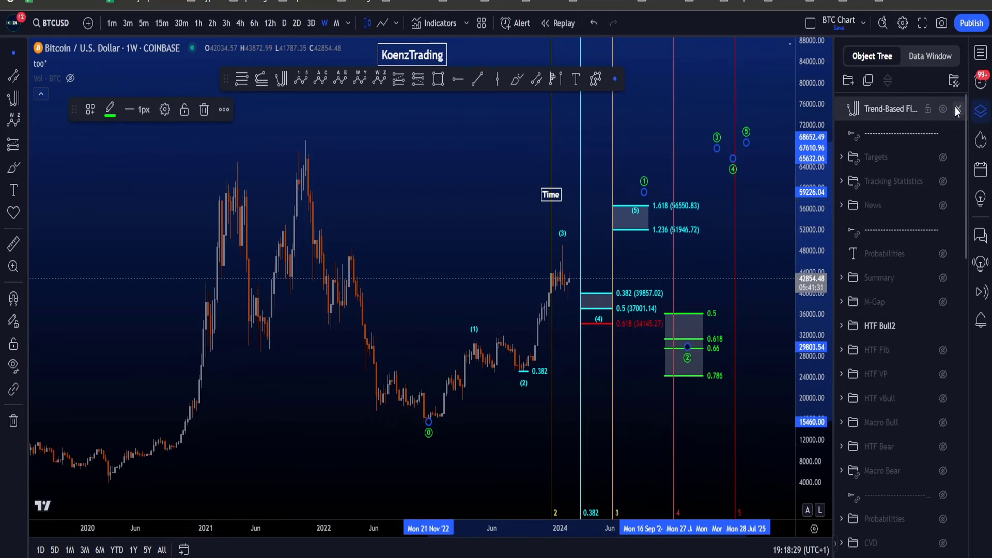
left_click(957, 109)
- Circle the wave (4) retracement box at 0.382 to 0.5 and trace the wave (2) to (3) climb, undoing the Brush strokes
left_click_drag(733, 408, 752, 401)
scroll(669, 370, "up", 3)
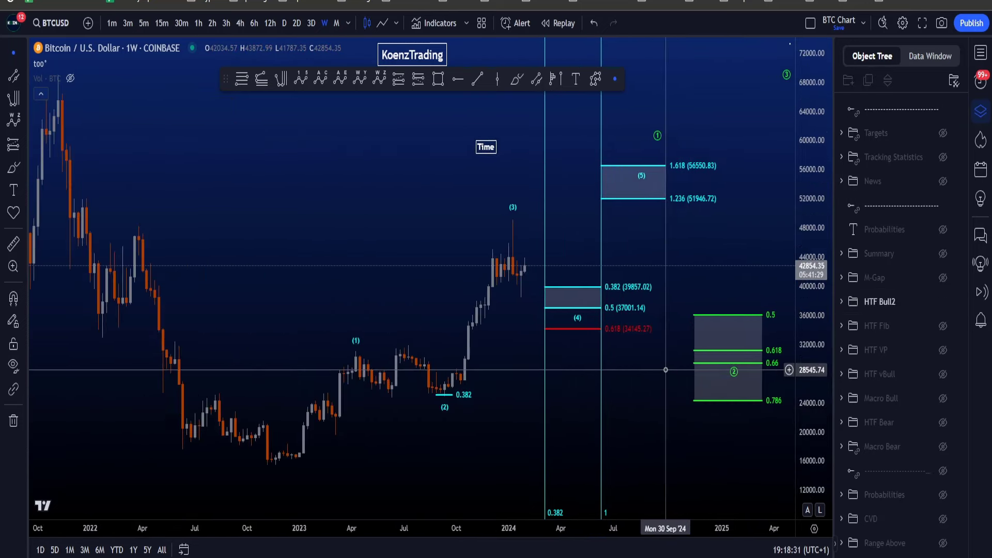
left_click_drag(816, 321, 812, 296)
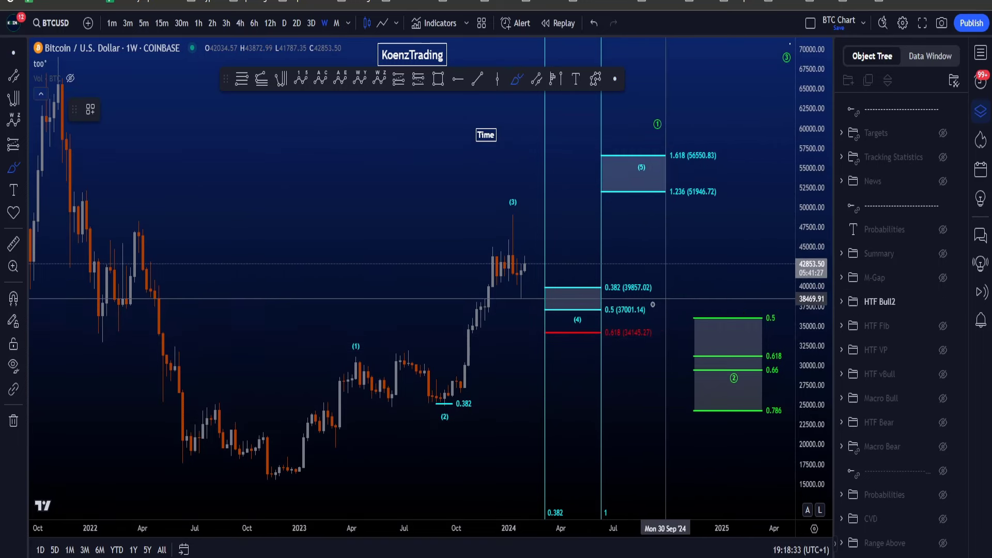
left_click_drag(809, 341, 806, 327)
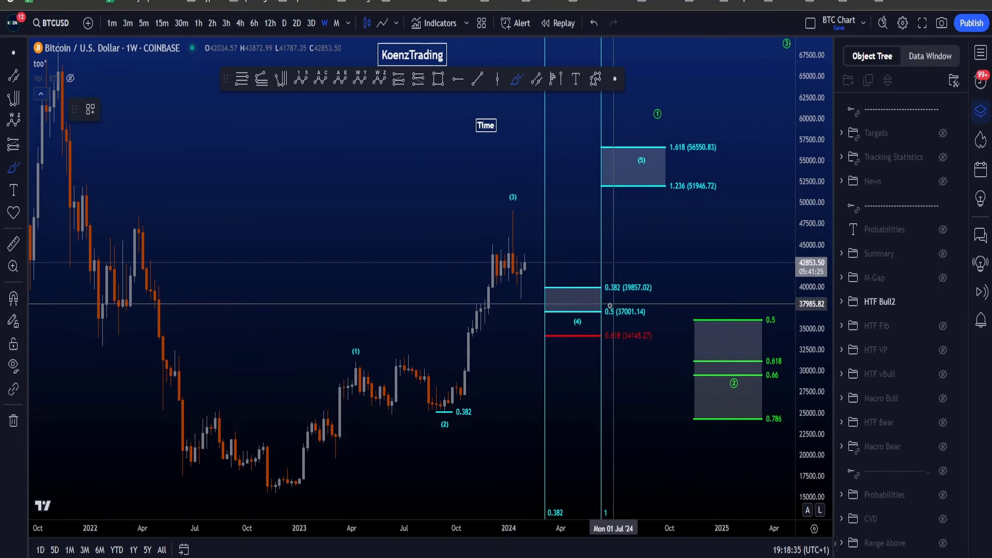
mouse_move(609, 333)
left_mouse_down()
mouse_move(541, 334)
mouse_move(599, 270)
mouse_move(670, 285)
left_mouse_up()
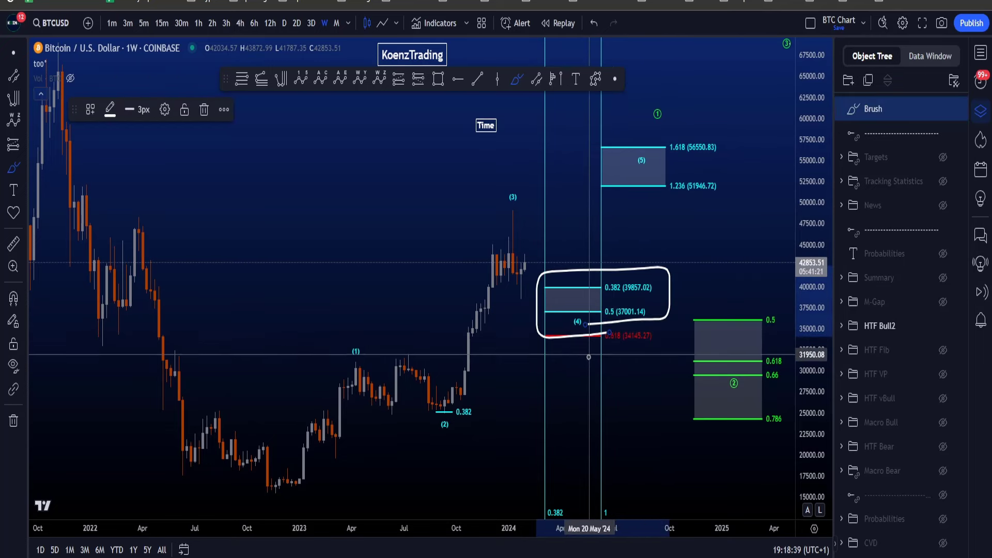
key("ctrl+z")
mouse_move(449, 408)
left_mouse_down()
mouse_move(472, 388)
mouse_move(529, 214)
left_mouse_up()
key("ctrl+z")
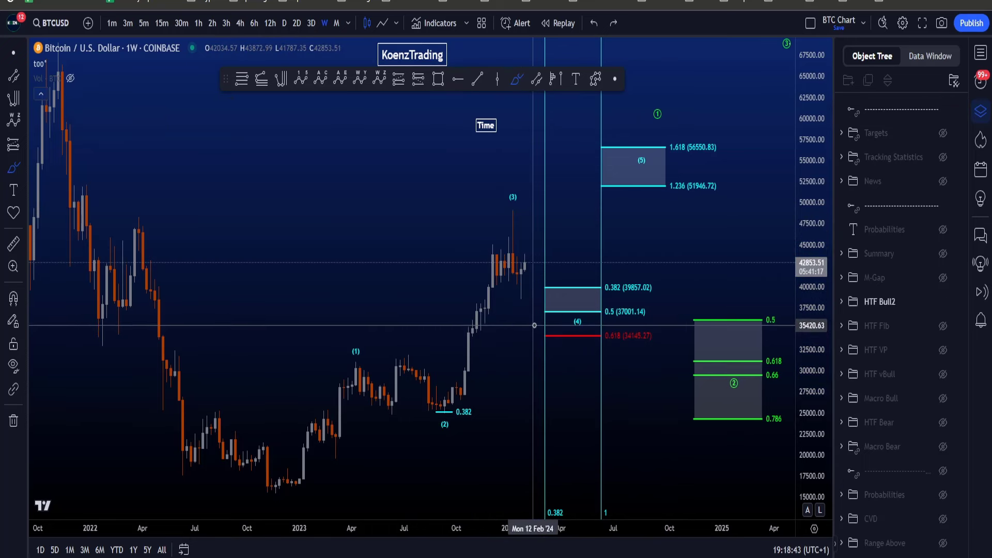
- Circle the red 0.618 retracement level below wave (4) with the Brush and undo the stroke
mouse_move(536, 325)
left_mouse_down()
mouse_move(663, 321)
mouse_move(657, 360)
mouse_move(521, 362)
left_mouse_up()
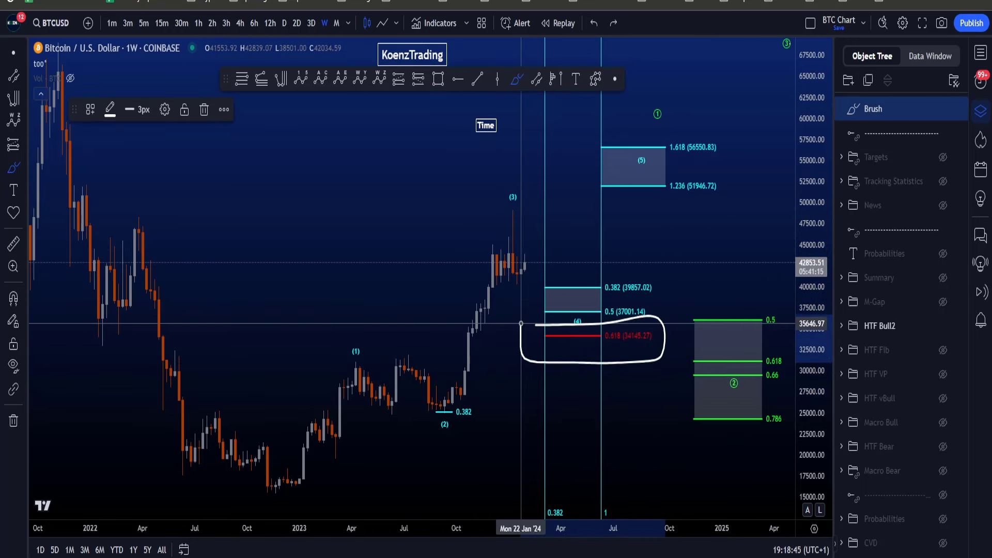
left_click_drag(521, 323, 562, 319)
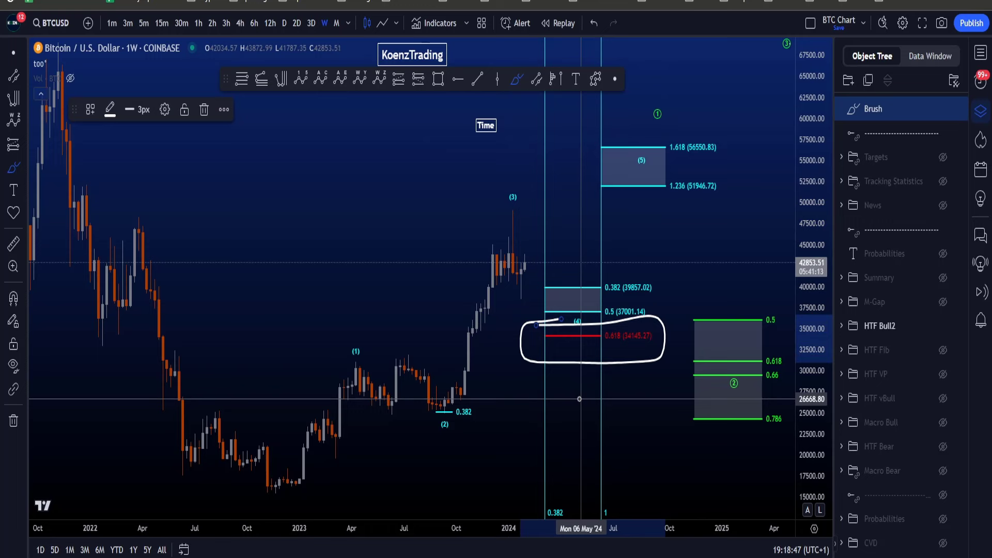
key("ctrl+z")
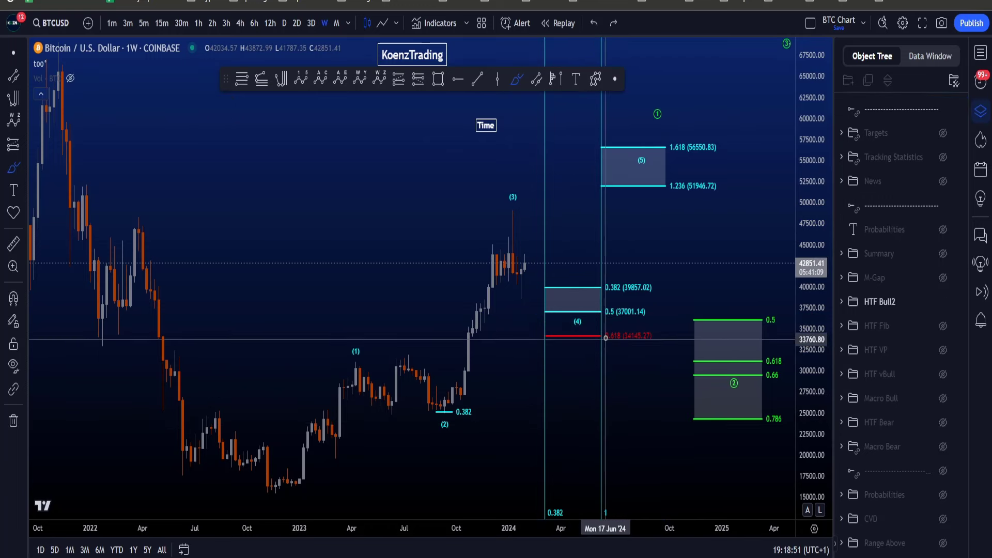
- Mark the area around wave (2) and trace the correction from wave (1) to wave (2), undoing the Brush strokes
mouse_move(470, 427)
left_mouse_down()
mouse_move(467, 408)
mouse_move(367, 346)
mouse_move(354, 421)
mouse_move(445, 446)
mouse_move(465, 429)
left_mouse_up()
key("ctrl+z")
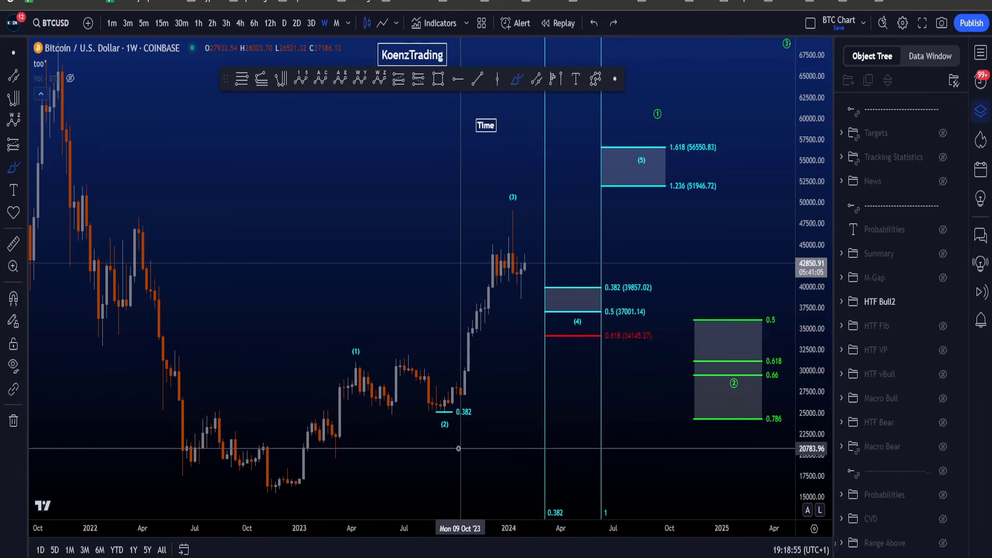
mouse_move(461, 444)
left_mouse_down()
mouse_move(375, 355)
mouse_move(365, 401)
mouse_move(384, 423)
mouse_move(460, 428)
mouse_move(420, 425)
mouse_move(470, 393)
left_mouse_up()
key("ctrl+z")
key("ctrl+z")
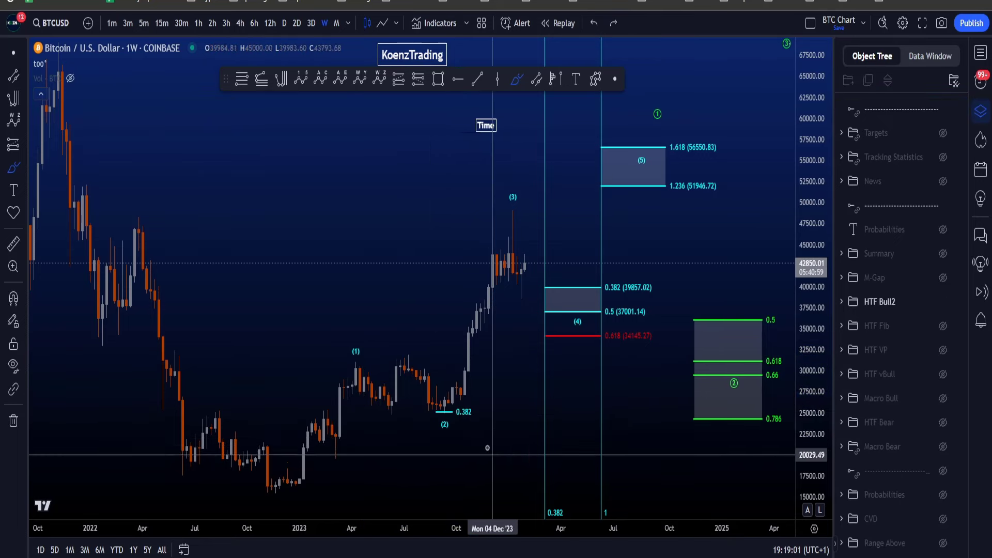
mouse_move(362, 357)
left_mouse_down()
mouse_move(457, 357)
mouse_move(344, 404)
mouse_move(410, 365)
mouse_move(440, 411)
left_mouse_up()
key("ctrl+z")
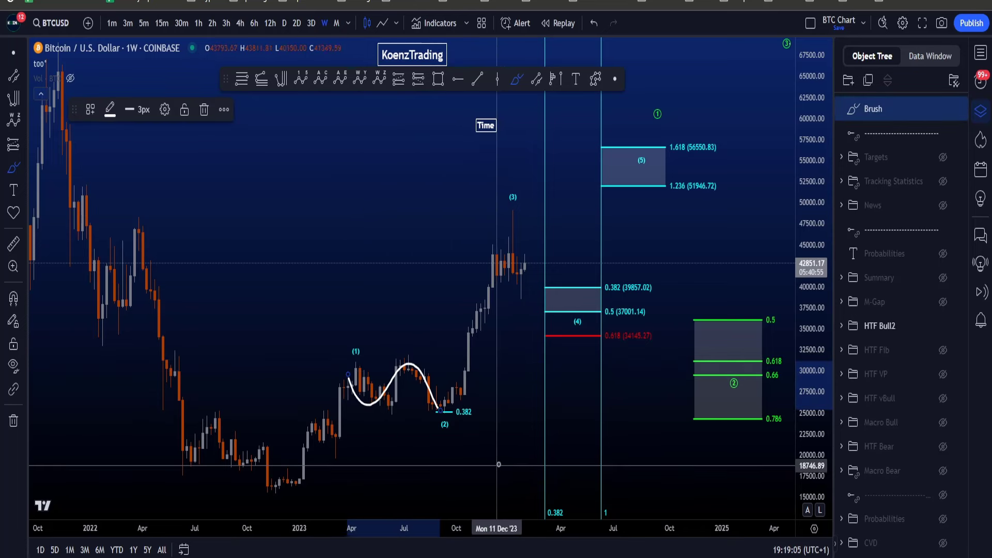
- Circle the wave (4) label and trace the drop from wave (3) to the wave (4) box with the Brush, undoing the strokes
key("ctrl+z")
mouse_move(590, 317)
left_mouse_down()
mouse_move(565, 310)
mouse_move(589, 317)
left_mouse_up()
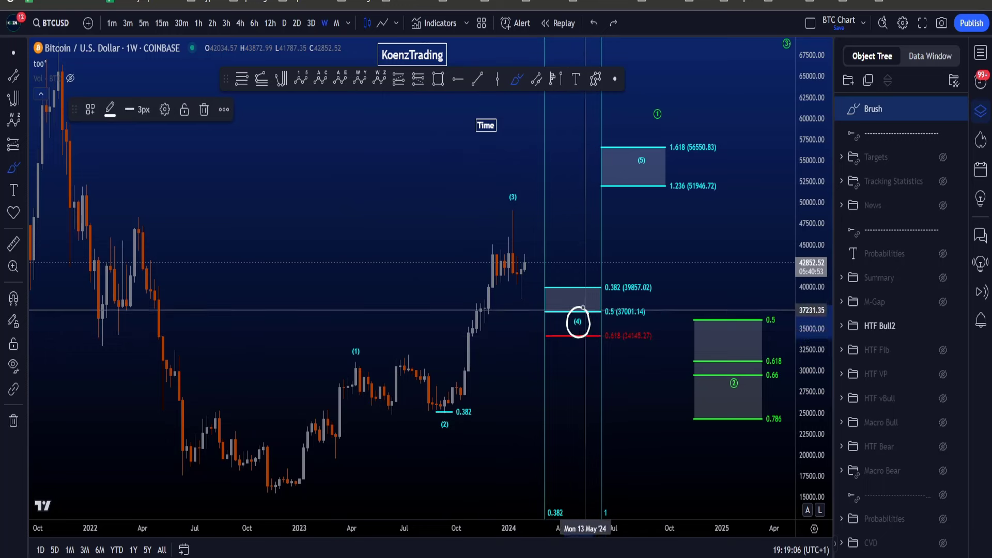
key("ctrl+z")
mouse_move(516, 238)
left_mouse_down()
mouse_move(522, 271)
mouse_move(555, 252)
mouse_move(575, 301)
left_mouse_up()
key("ctrl+z")
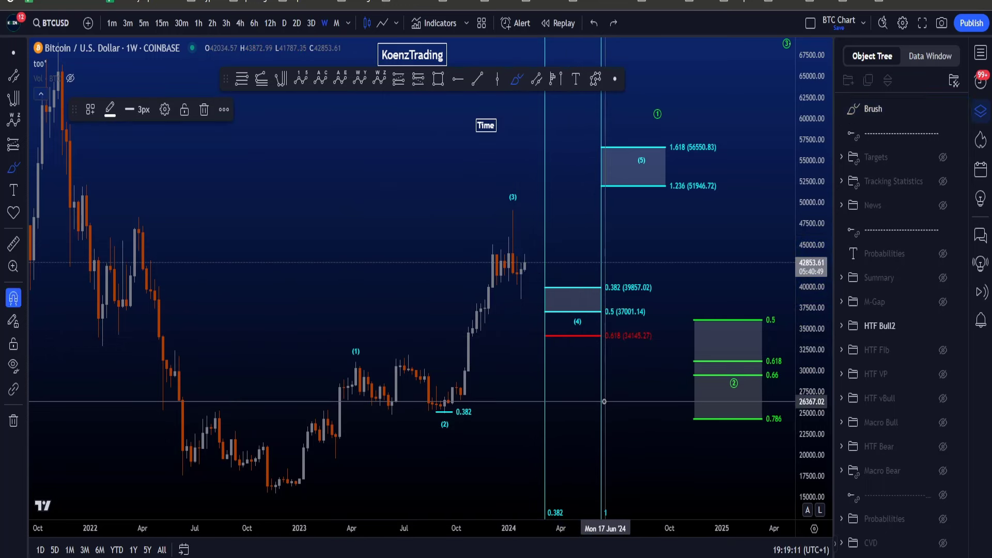
- Circle the wave (5) target box and trace the drop from it toward green wave 2 with the Brush, undoing each stroke
mouse_move(666, 213)
left_mouse_down()
mouse_move(581, 133)
mouse_move(740, 127)
mouse_move(636, 213)
left_mouse_up()
key("ctrl+z")
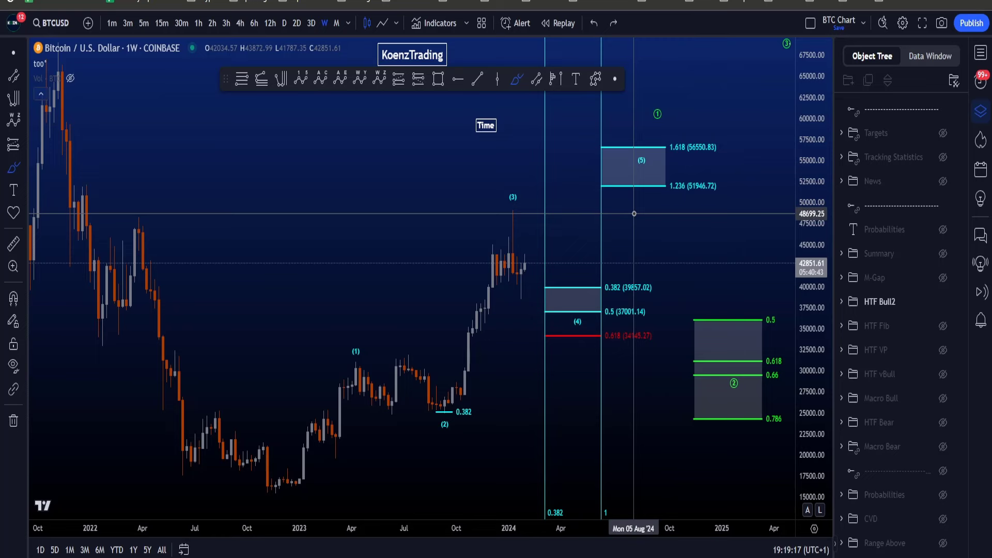
left_click_drag(684, 227, 585, 238)
key("ctrl+z")
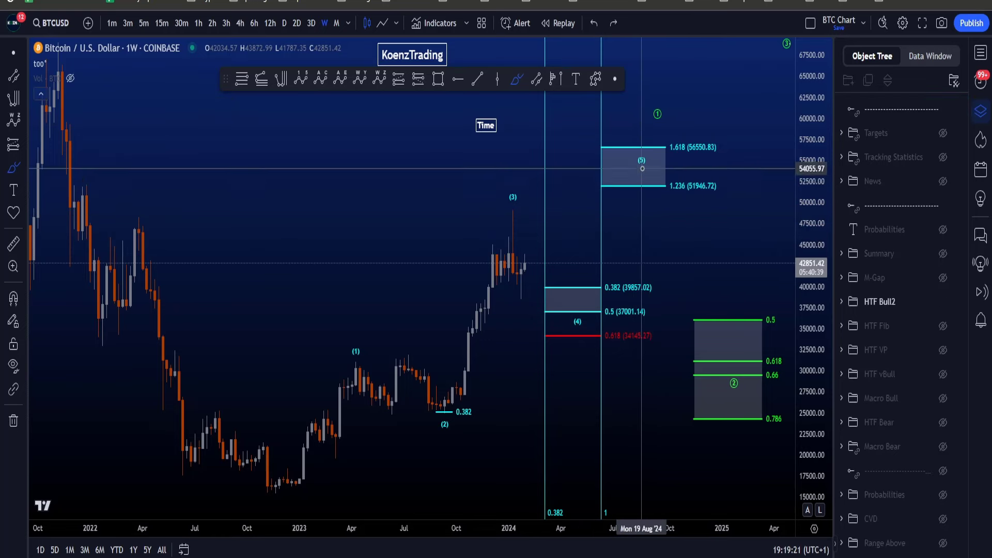
mouse_move(640, 171)
left_mouse_down()
mouse_move(719, 260)
mouse_move(722, 303)
left_mouse_up()
key("ctrl+z")
- Show the M-Gap drawings and circle the wave (5) target box overlapping the gap with the Brush, undoing the stroke
key("Escape")
left_click(942, 279)
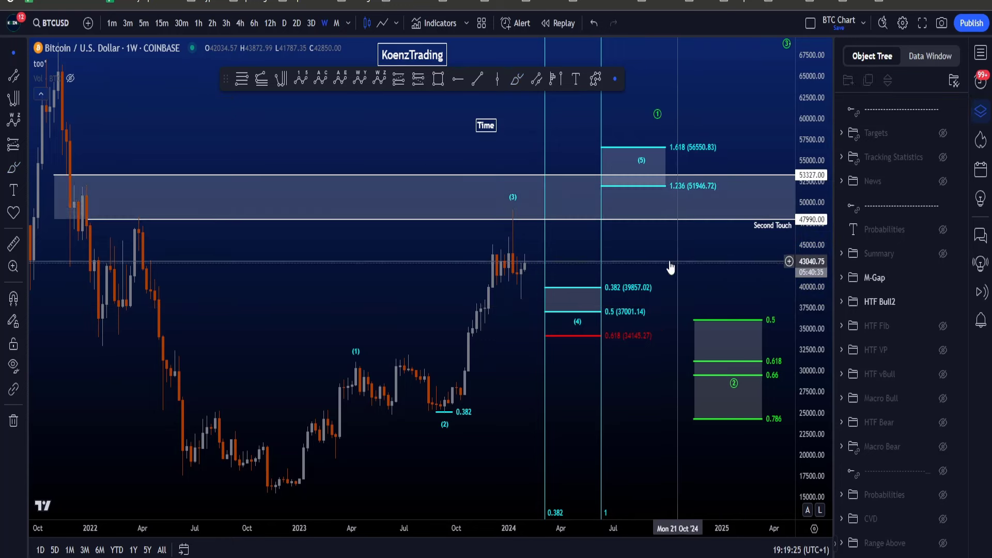
left_click_drag(653, 249, 666, 293)
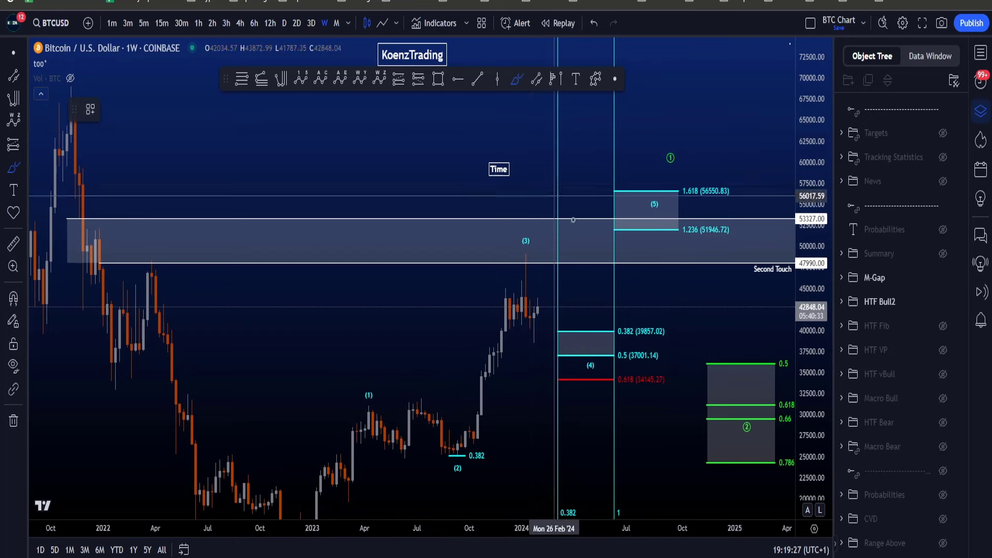
mouse_move(639, 246)
left_mouse_down()
mouse_move(603, 173)
mouse_move(730, 242)
left_mouse_up()
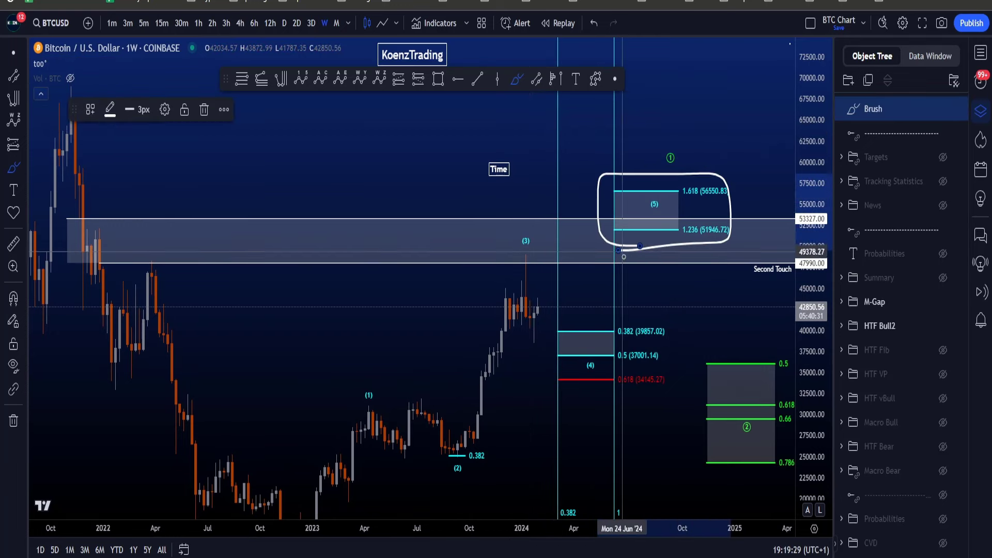
key("ctrl+z")
- Switch the chart to the monthly timeframe and trace price from the early 2022 high at the gap to wave (3), undoing the Brush stroke
scroll(417, 278, "down", 2)
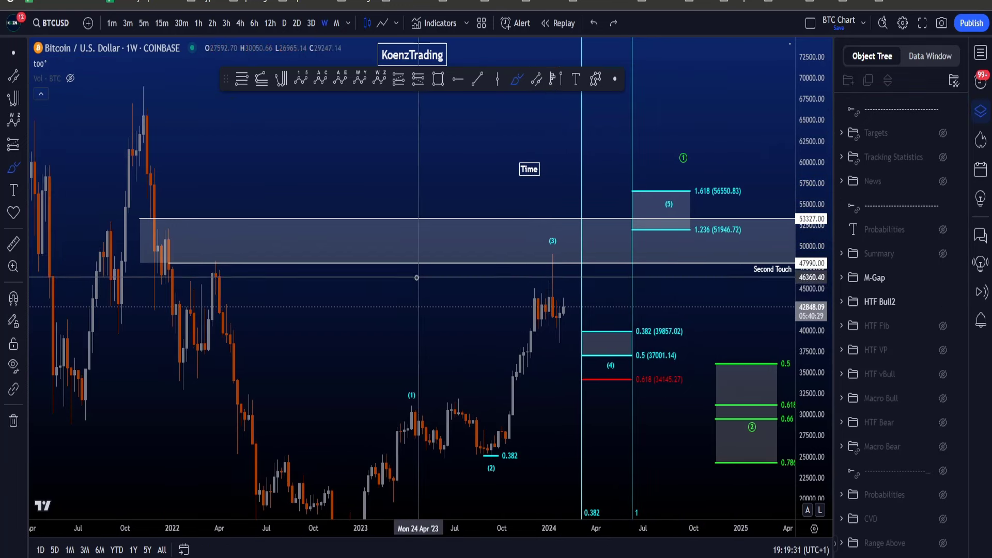
left_click(336, 24)
scroll(389, 262, "up", 5)
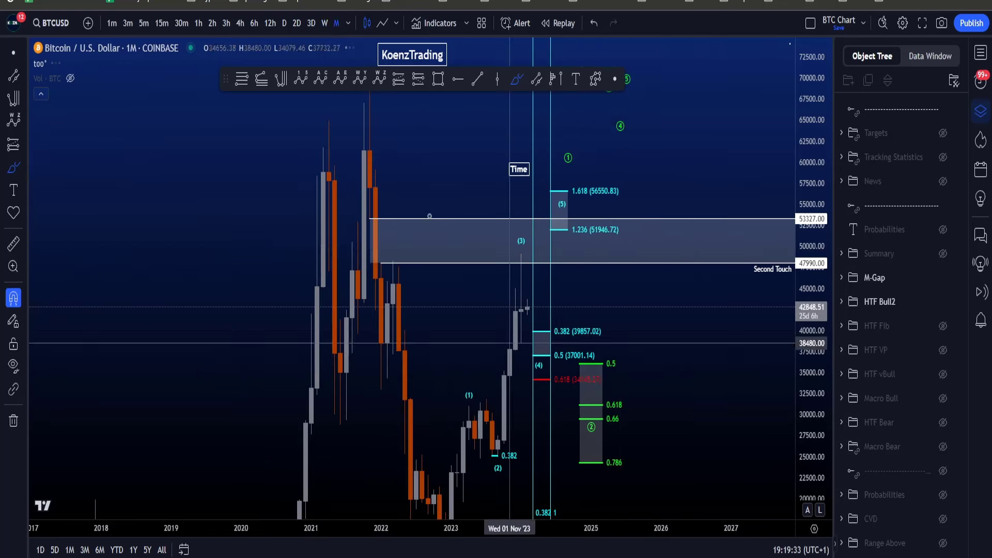
mouse_move(364, 256)
left_mouse_down()
mouse_move(349, 282)
mouse_move(389, 398)
mouse_move(395, 454)
mouse_move(513, 432)
mouse_move(615, 320)
left_mouse_up()
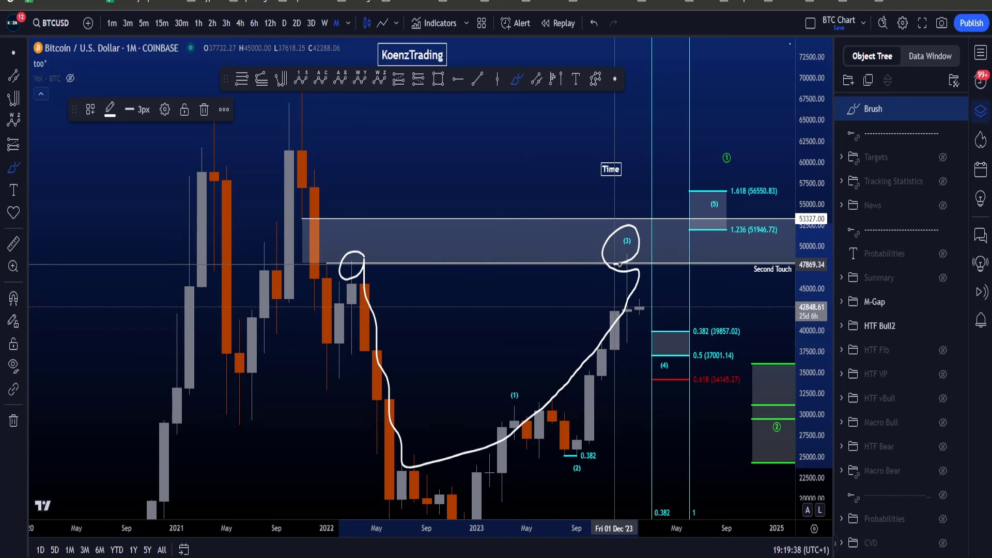
key("ctrl+z")
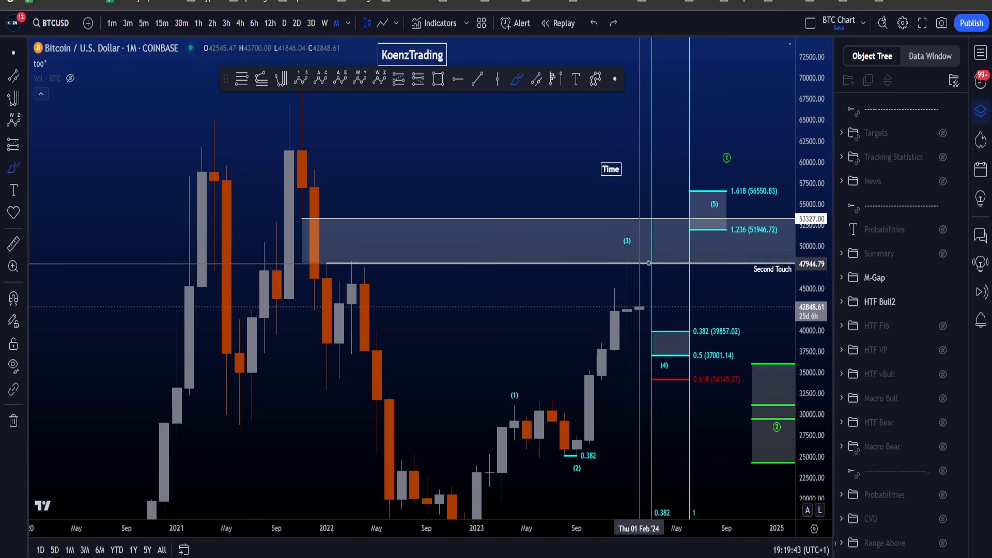
- Mark the monthly gap's 47990 edge and the rise to its 53327 edge with the Brush, undoing each stroke
left_click_drag(648, 264, 637, 263)
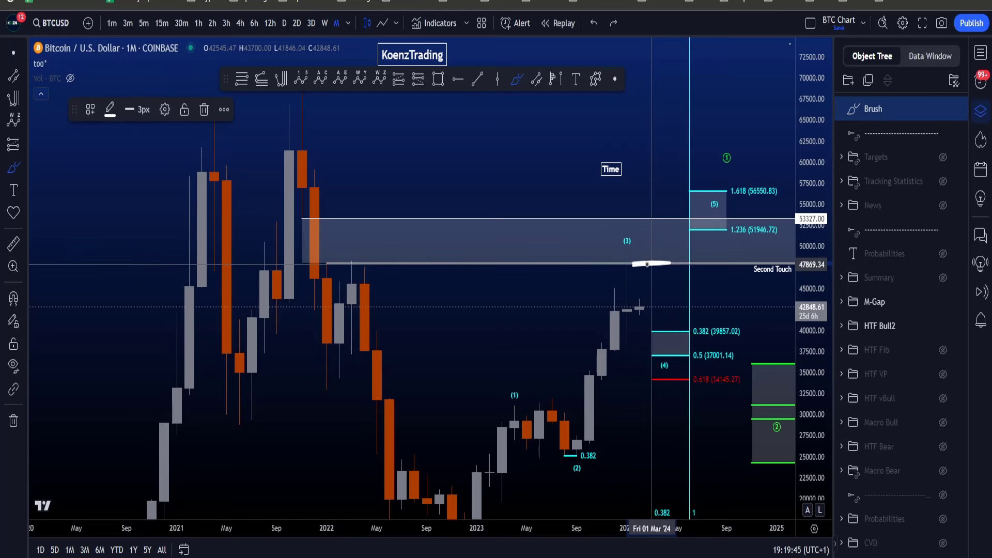
key("ctrl+z")
left_click_drag(676, 264, 646, 266)
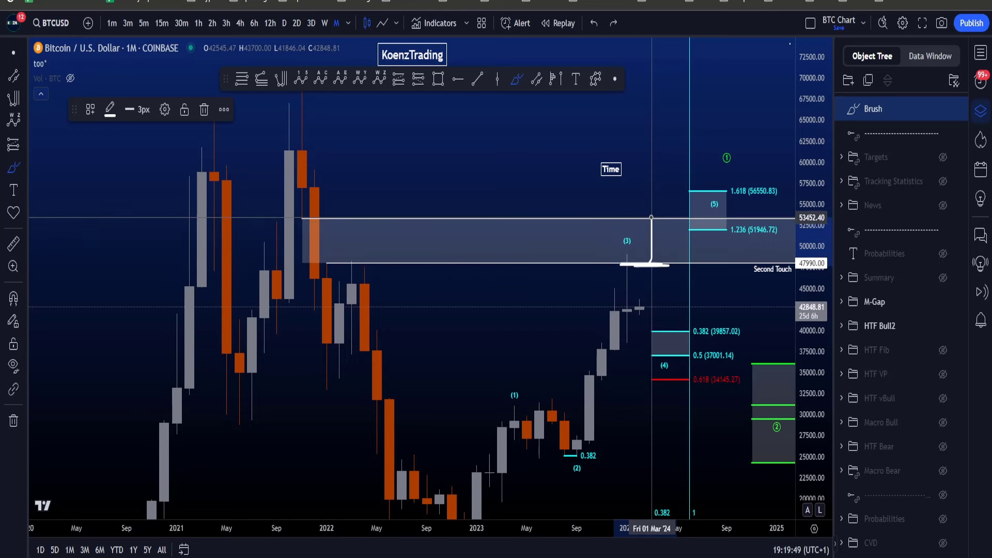
key("ctrl+z")
left_click_drag(666, 208, 664, 212)
key("ctrl+z")
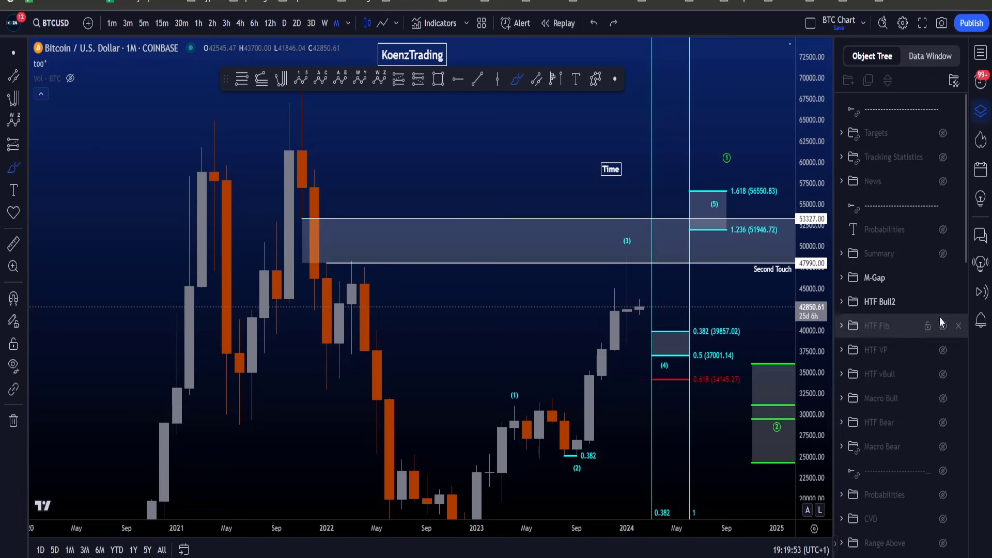
- Hide the HTF Bull2 and M-Gap drawings, show the Summary paths, and return the chart to the weekly timeframe
left_click(943, 302)
left_click(943, 278)
left_click(943, 253)
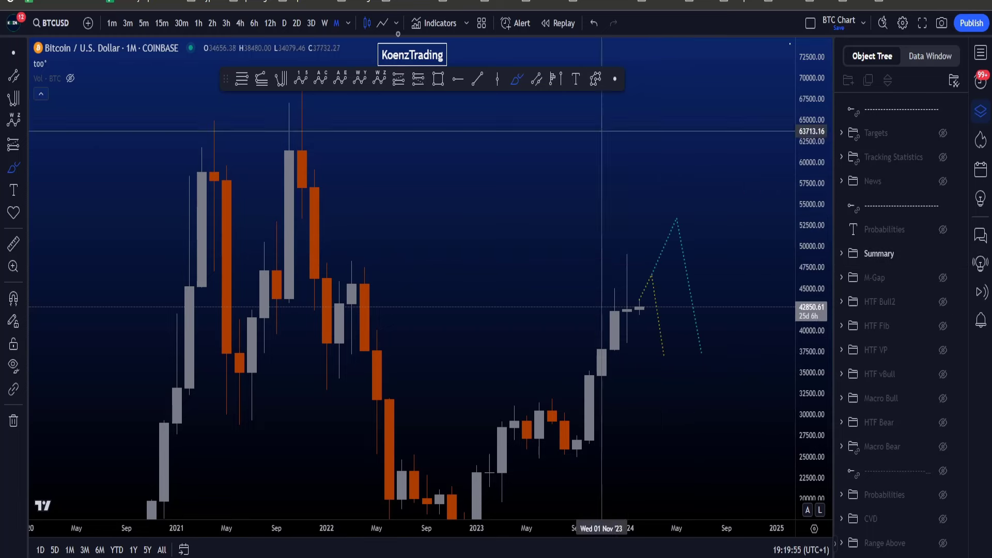
left_click(324, 23)
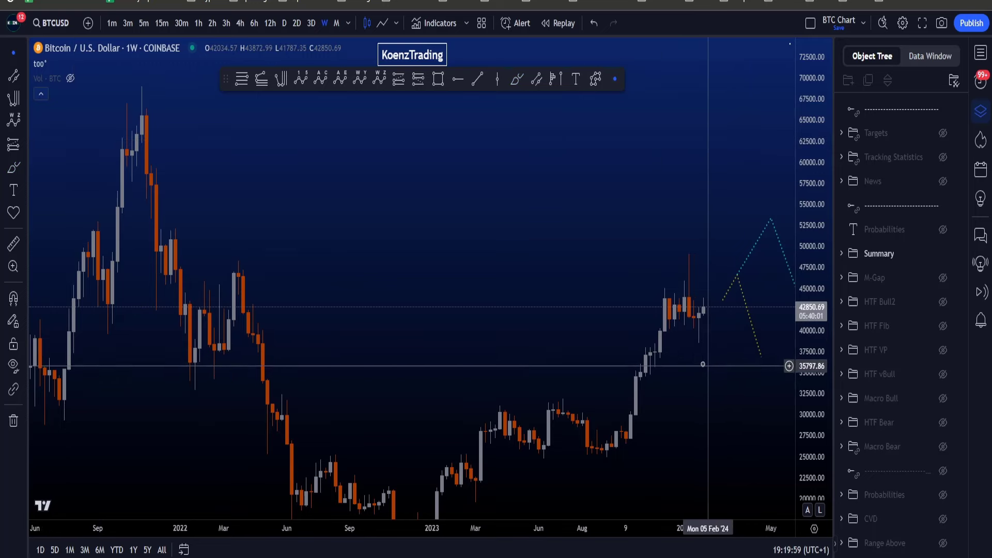
left_click_drag(703, 364, 540, 303)
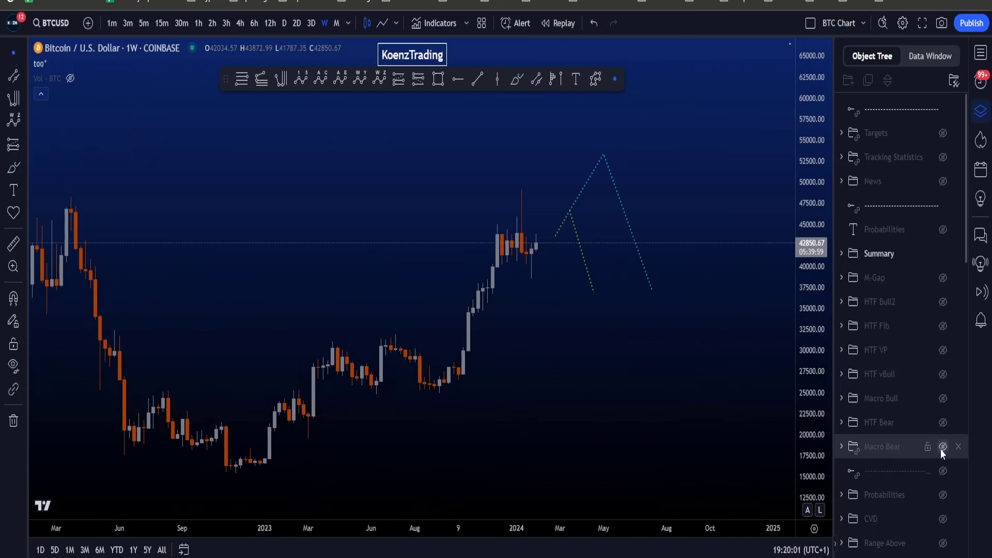
- Show the HTF Bear drawings and trace the decline from the current price area with the Brush, undoing the strokes
left_click(943, 422)
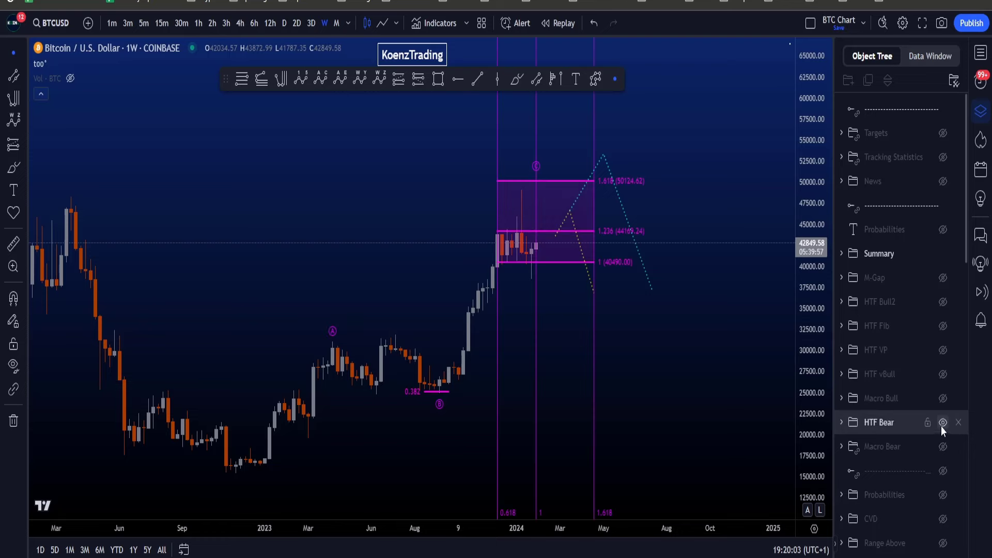
left_click_drag(658, 305, 678, 324)
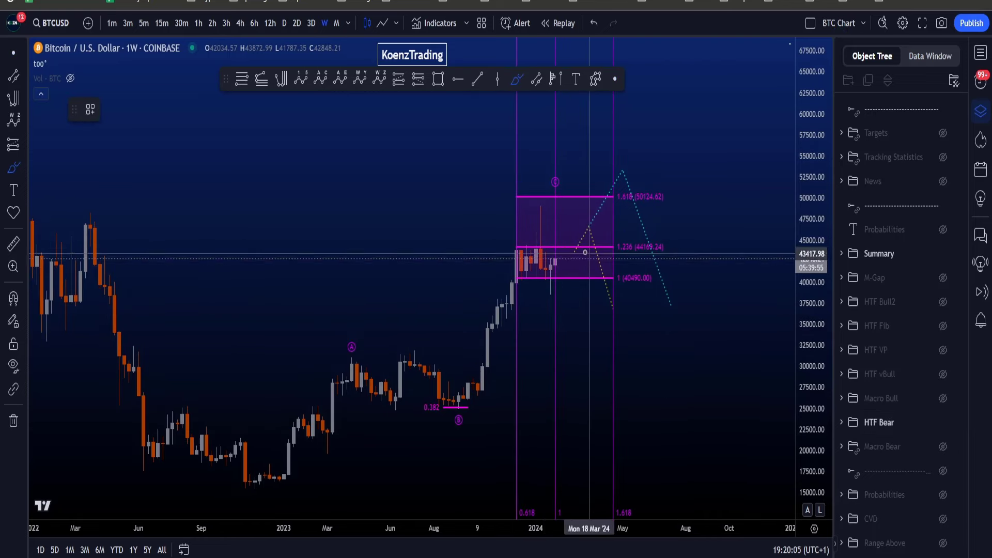
mouse_move(571, 257)
left_mouse_down()
mouse_move(586, 224)
mouse_move(541, 246)
mouse_move(587, 226)
mouse_move(642, 414)
left_mouse_up()
key("ctrl+z")
left_click_drag(647, 360, 644, 429)
key("ctrl+z")
key("ctrl+z")
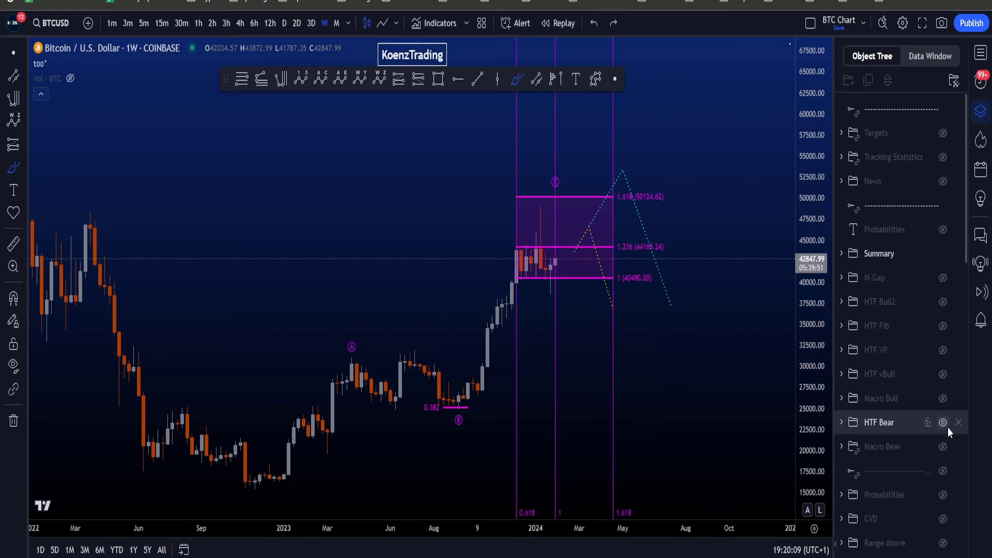
- Replace the HTF Bear drawings with HTF vBull and trace the path from green wave 1 through wave 2 upward, undoing the Brush strokes
left_click(943, 423)
left_click(943, 374)
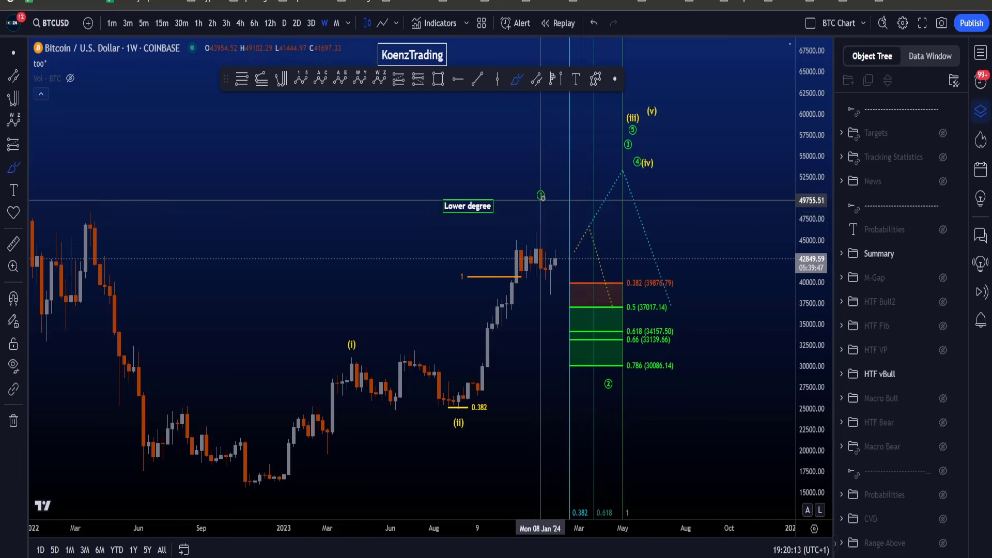
mouse_move(541, 196)
left_mouse_down()
mouse_move(587, 230)
mouse_move(625, 319)
mouse_move(706, 148)
left_mouse_up()
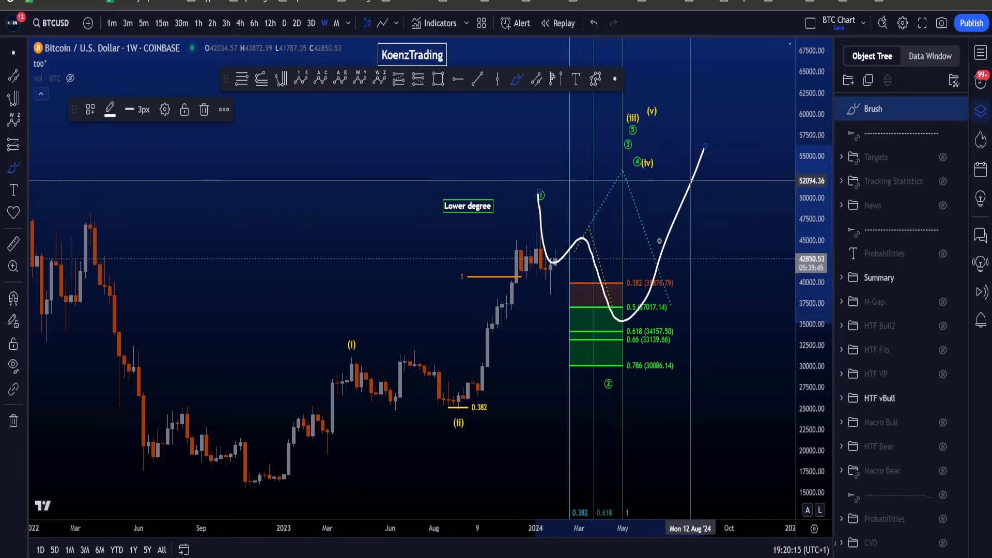
key("ctrl+z")
mouse_move(620, 309)
left_mouse_down()
mouse_move(569, 254)
mouse_move(623, 274)
left_mouse_up()
key("ctrl+z")
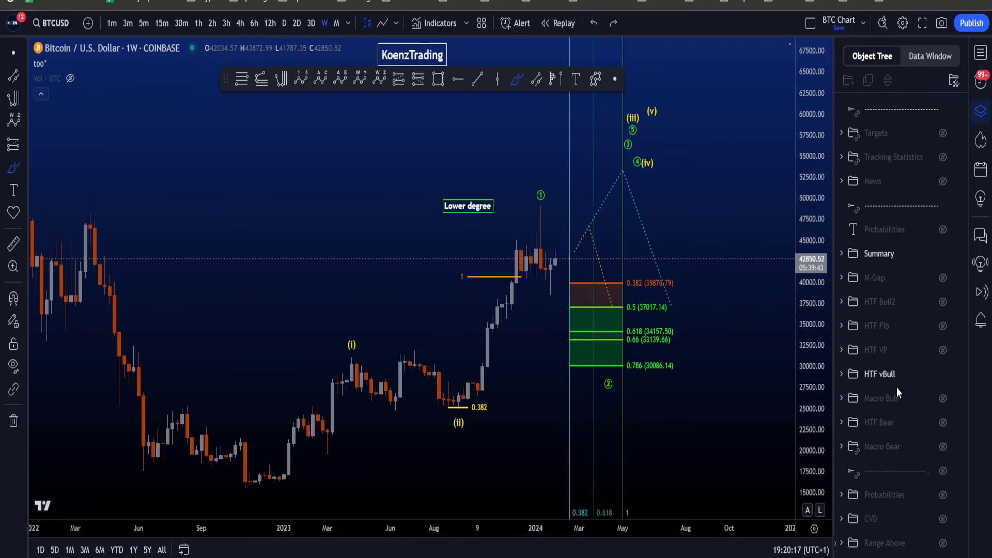
- Trace the yellow dotted drop to the 0.5 retracement and mark the 0.618 time line with the Brush, undoing both strokes
left_click_drag(585, 236, 613, 307)
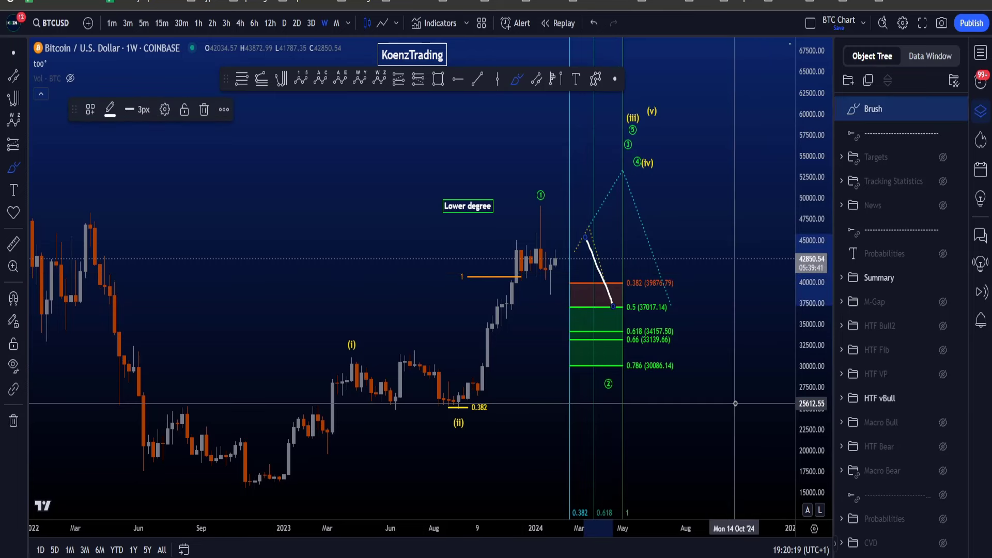
key("ctrl+z")
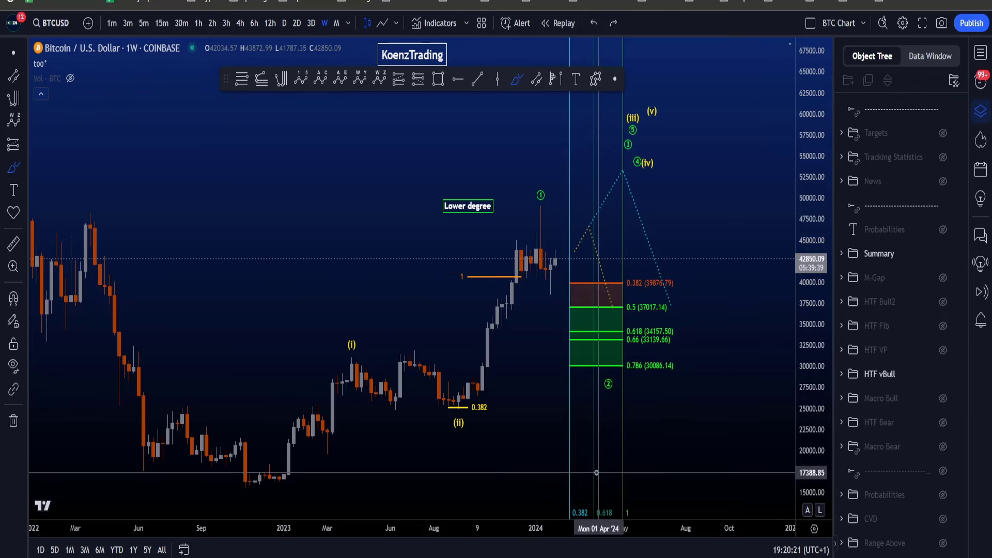
mouse_move(596, 473)
left_mouse_down()
mouse_move(594, 532)
mouse_move(594, 463)
left_mouse_up()
key("ctrl+z")
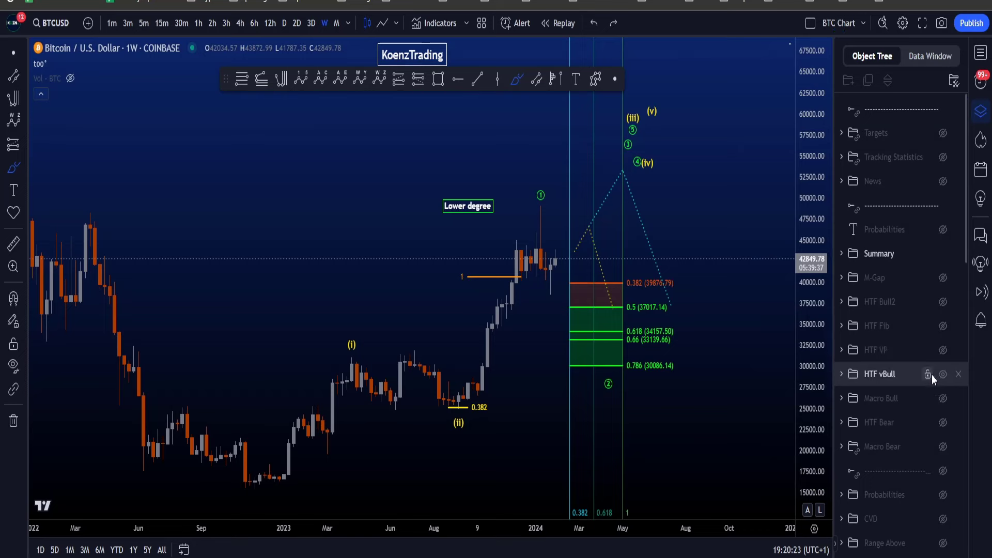
- Replace the HTF vBull drawings with HTF Bull2 and circle the wave (4) box and its 0.382 time label, undoing the Brush strokes
left_click(943, 375)
left_click(943, 302)
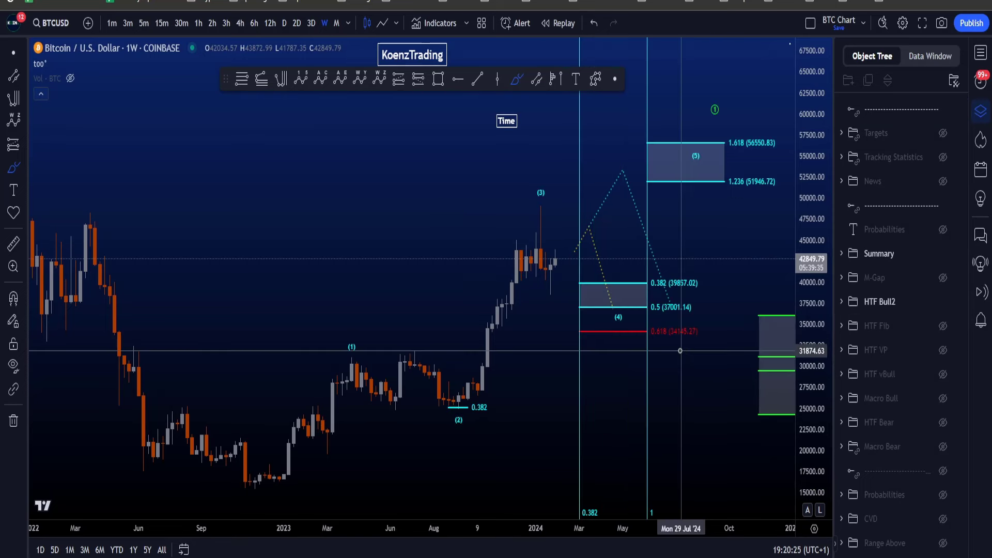
mouse_move(629, 291)
left_mouse_down()
mouse_move(564, 294)
mouse_move(614, 283)
left_mouse_up()
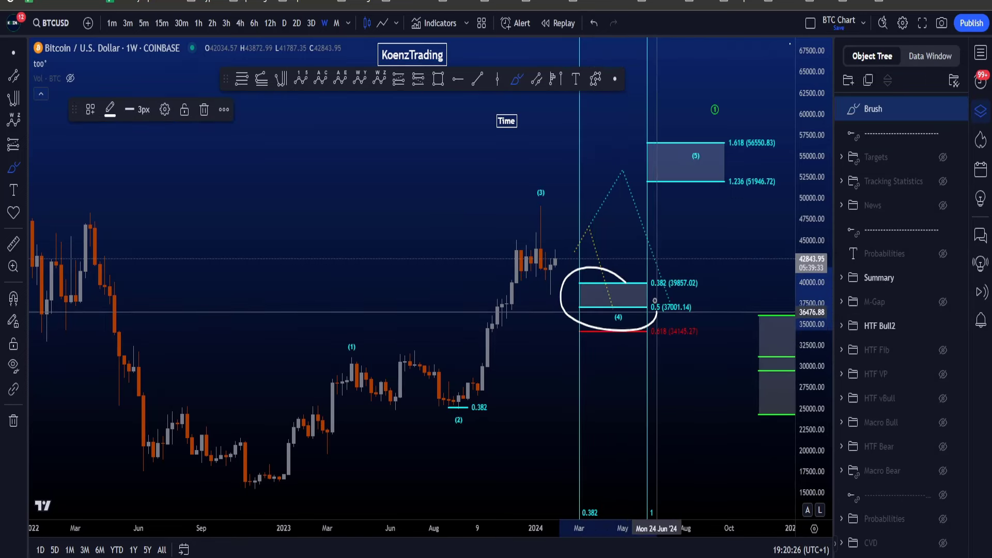
key("ctrl+z")
left_click_drag(593, 470, 594, 511)
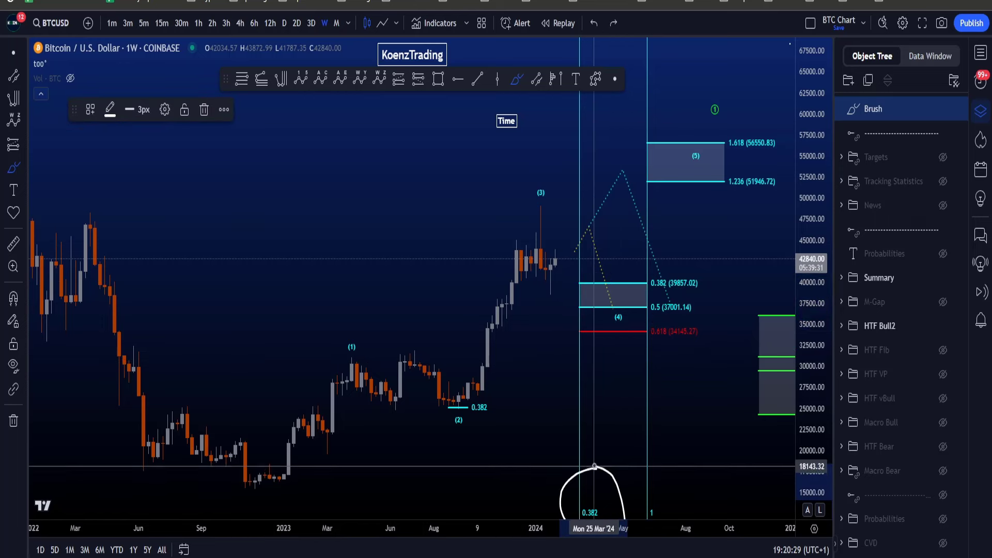
key("ctrl+z")
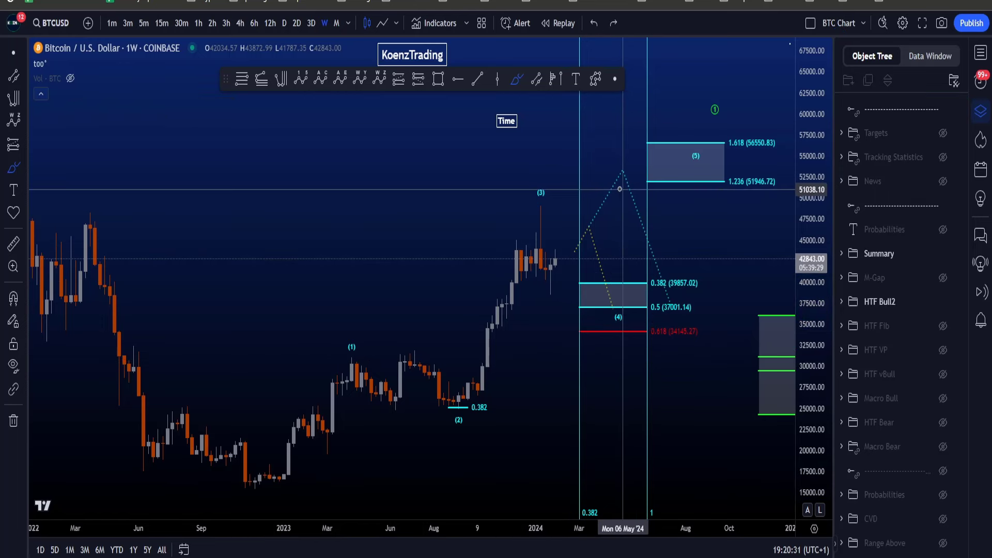
- Mark the area between the blue dotted path's peak and the wave (5) box and trace the path's decline, undoing the Brush strokes
mouse_move(620, 186)
left_mouse_down()
mouse_move(653, 163)
mouse_move(713, 178)
left_mouse_up()
key("ctrl+z")
left_click_drag(627, 161, 681, 293)
key("ctrl+z")
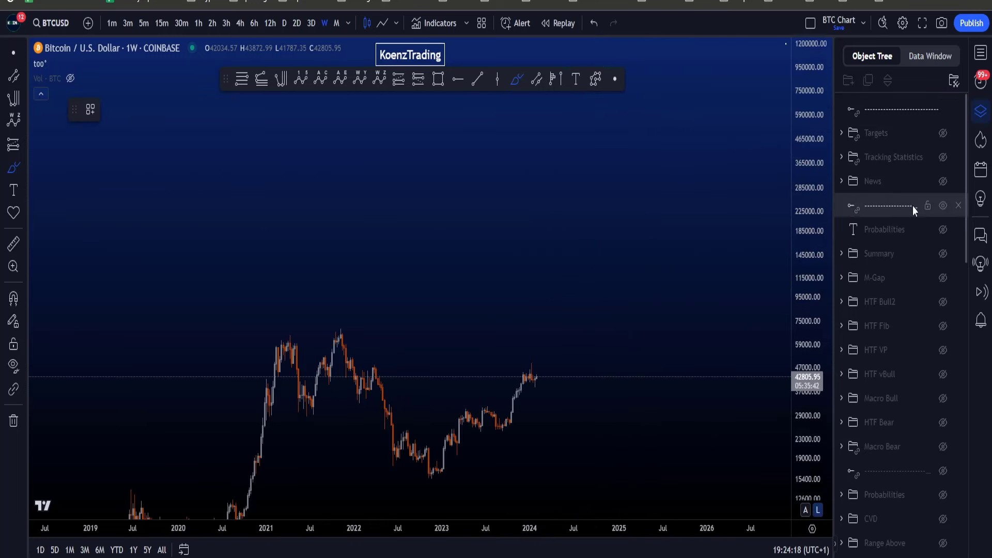
- Show the Probabilities note and circle its "Cycle - Neutral" heading and the two points below it with the Brush, undoing each stroke
left_click(942, 233)
mouse_move(581, 224)
left_mouse_down()
mouse_move(295, 222)
mouse_move(574, 174)
mouse_move(626, 197)
mouse_move(538, 233)
left_mouse_up()
key("ctrl+z")
mouse_move(385, 190)
left_mouse_down()
mouse_move(292, 174)
mouse_move(393, 171)
mouse_move(367, 194)
left_mouse_up()
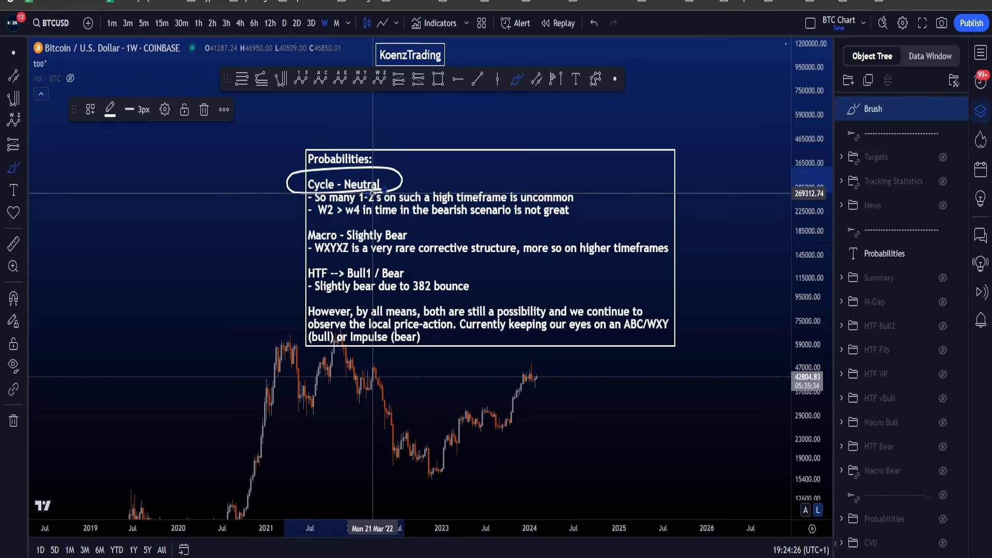
key("ctrl+z")
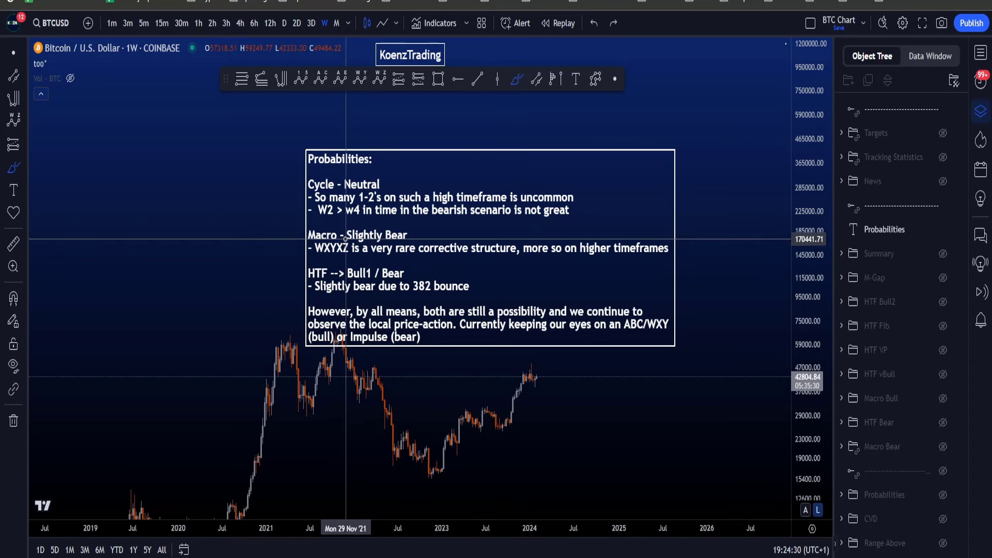
mouse_move(315, 223)
left_mouse_down()
mouse_move(579, 187)
mouse_move(372, 182)
mouse_move(264, 206)
left_mouse_up()
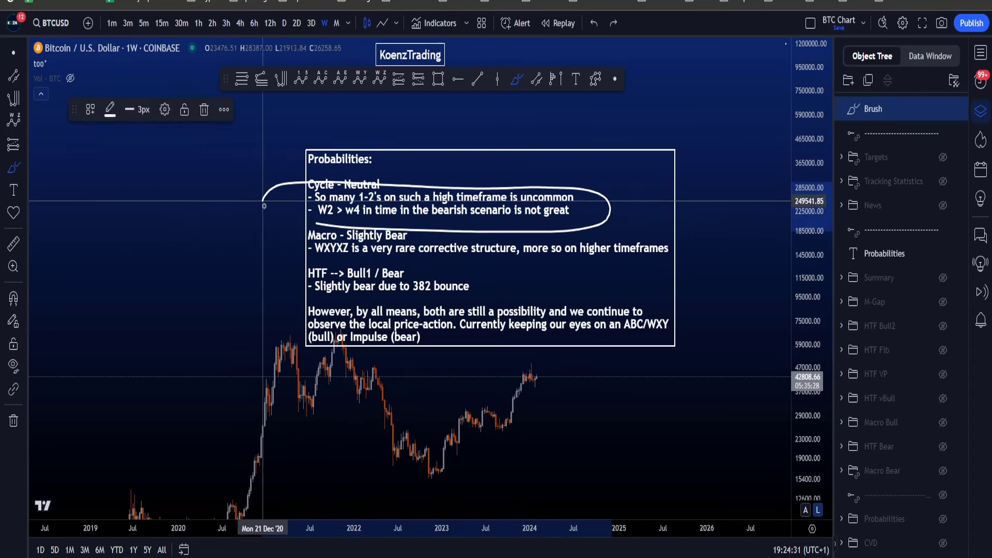
key("ctrl+z")
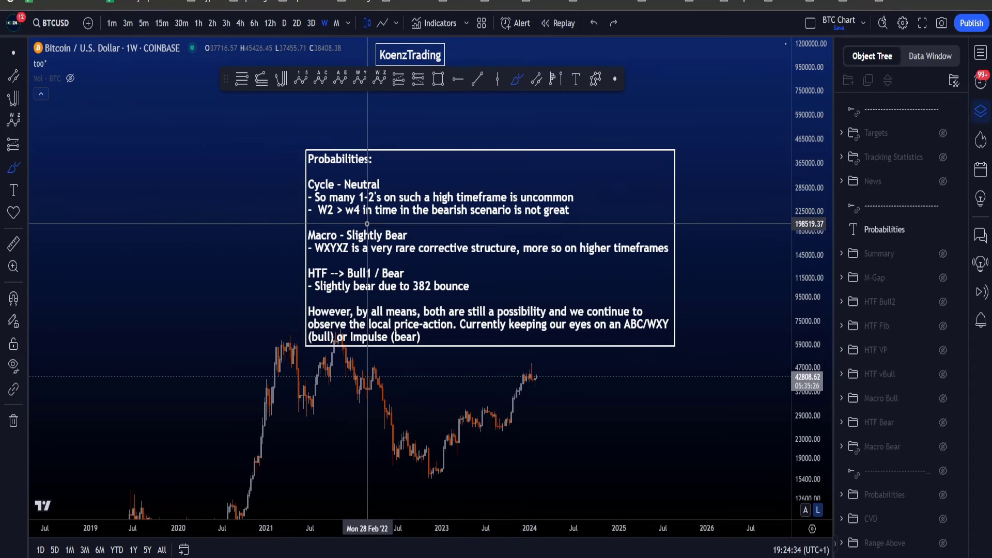
- Draw a Brush line beside the note and circle "W2 > w4" in its Cycle section, undoing each stroke
left_click_drag(148, 192, 286, 197)
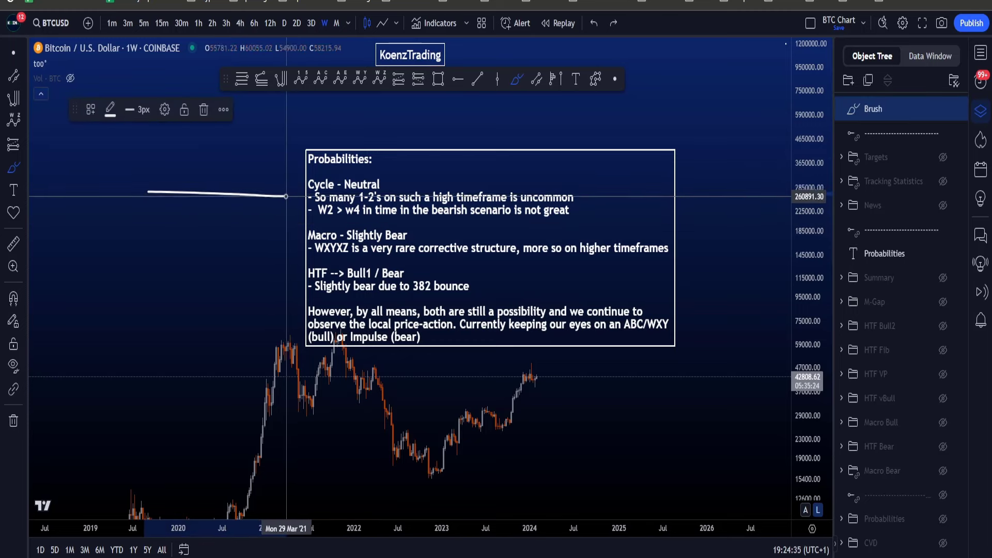
key("ctrl+z")
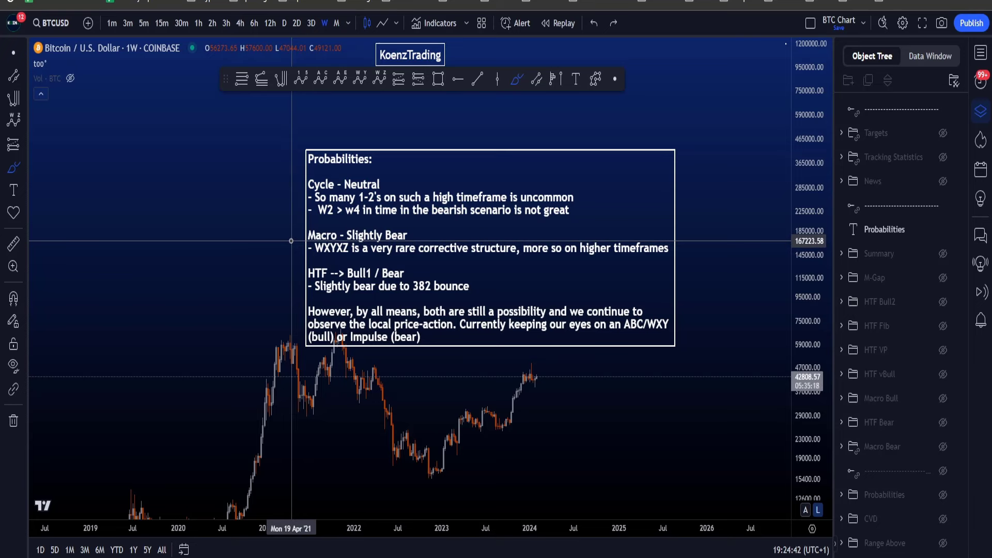
mouse_move(312, 225)
left_mouse_down()
mouse_move(336, 191)
mouse_move(350, 231)
left_mouse_up()
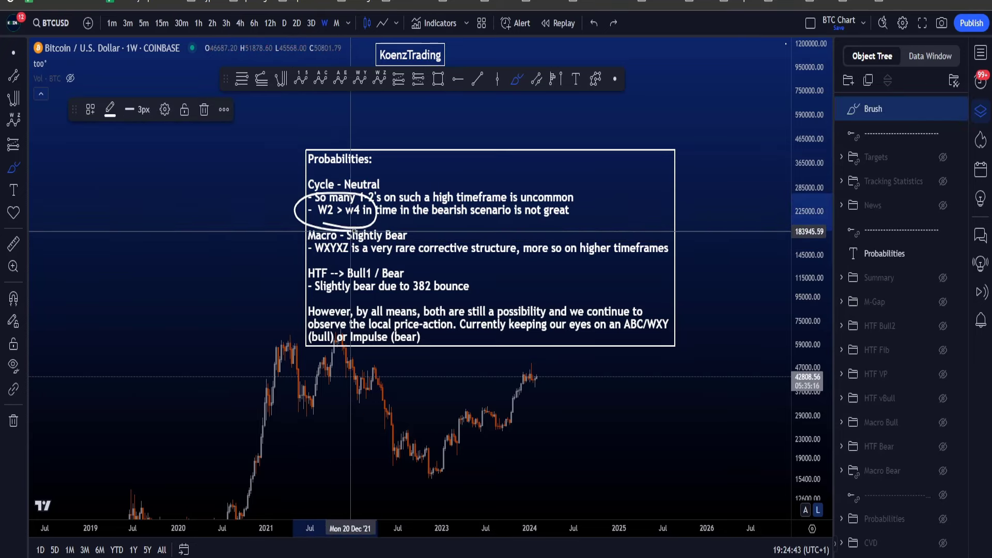
key("ctrl+z")
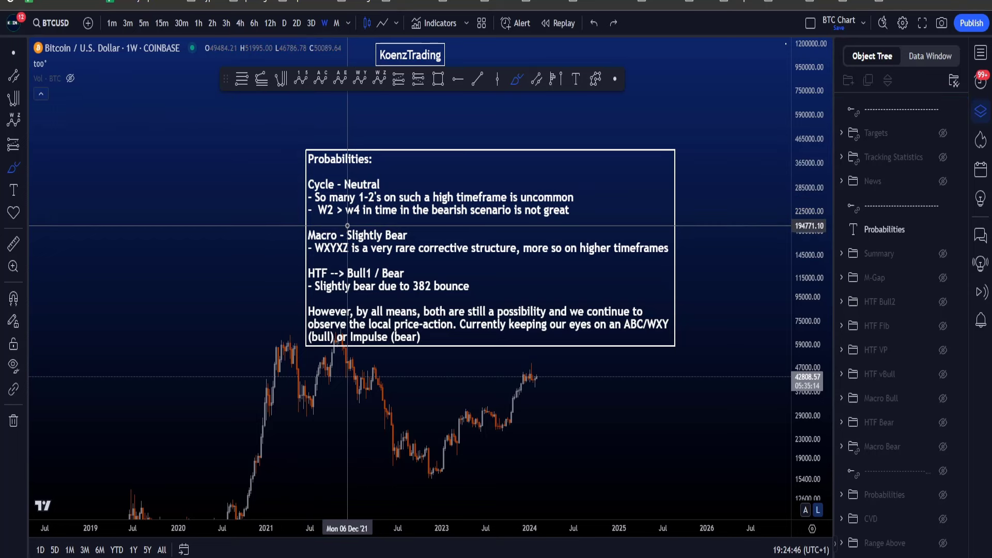
mouse_move(347, 225)
left_mouse_down()
mouse_move(344, 193)
mouse_move(349, 223)
left_mouse_up()
key("ctrl+z")
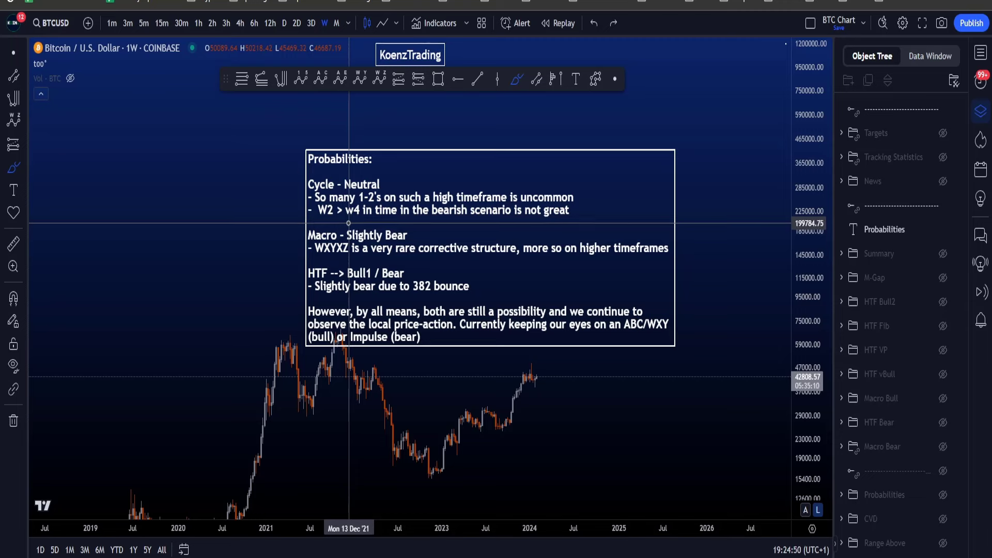
- Circle both points under the Cycle heading and mark the start of the first one with the Brush, undoing the strokes
mouse_move(378, 227)
left_mouse_down()
mouse_move(598, 213)
mouse_move(339, 181)
mouse_move(284, 206)
mouse_move(379, 224)
left_mouse_up()
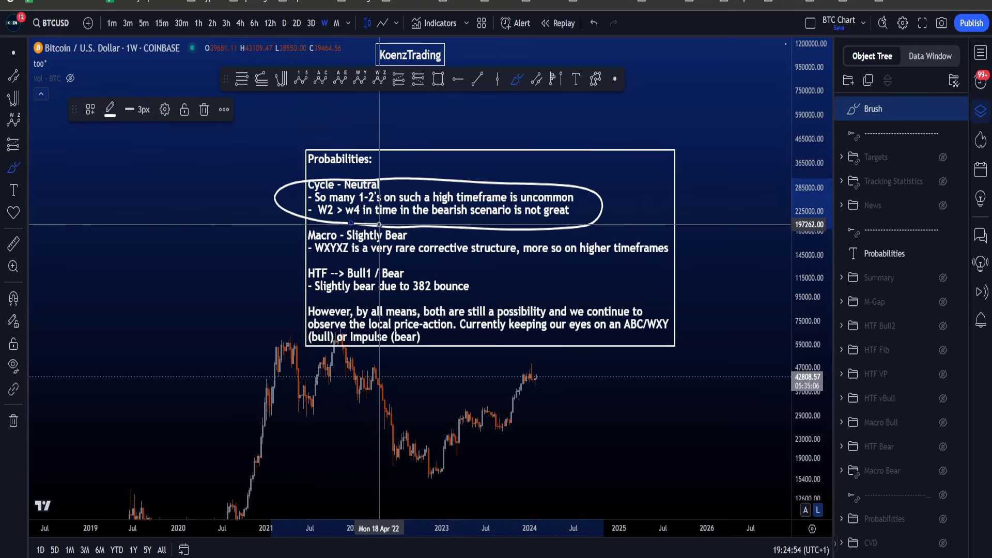
key("ctrl+z")
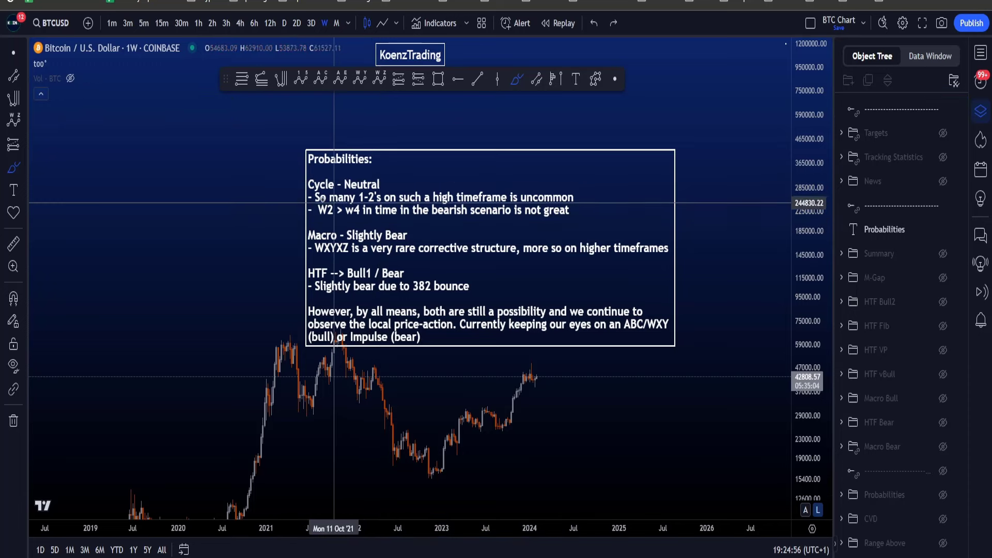
mouse_move(304, 191)
left_mouse_down()
mouse_move(341, 192)
mouse_move(344, 170)
mouse_move(339, 190)
left_mouse_up()
key("ctrl+z")
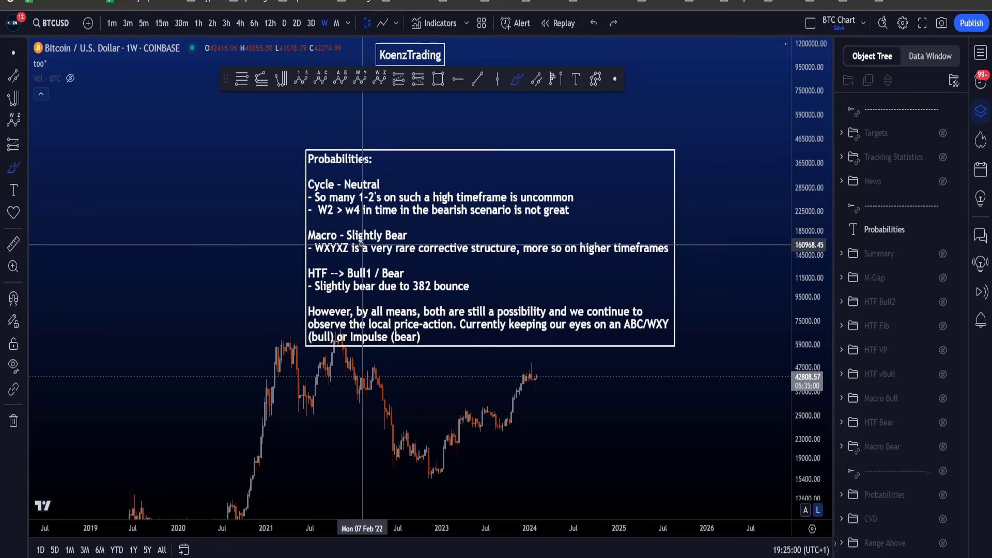
- Circle the "Macro - Slightly Bear" section and mark the price action around the late-2021 peak with the Brush, removing each stroke
left_click_drag(301, 227, 666, 226)
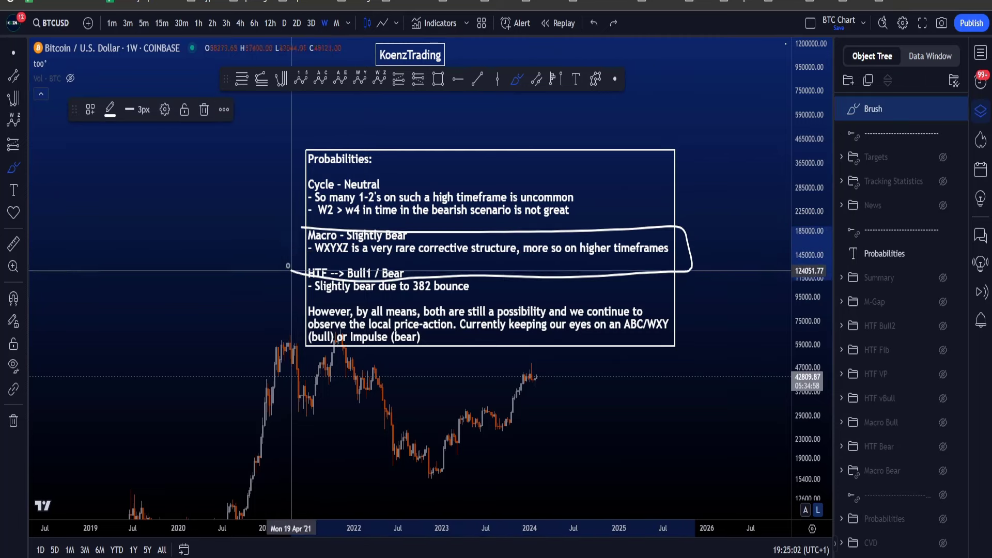
key("Delete")
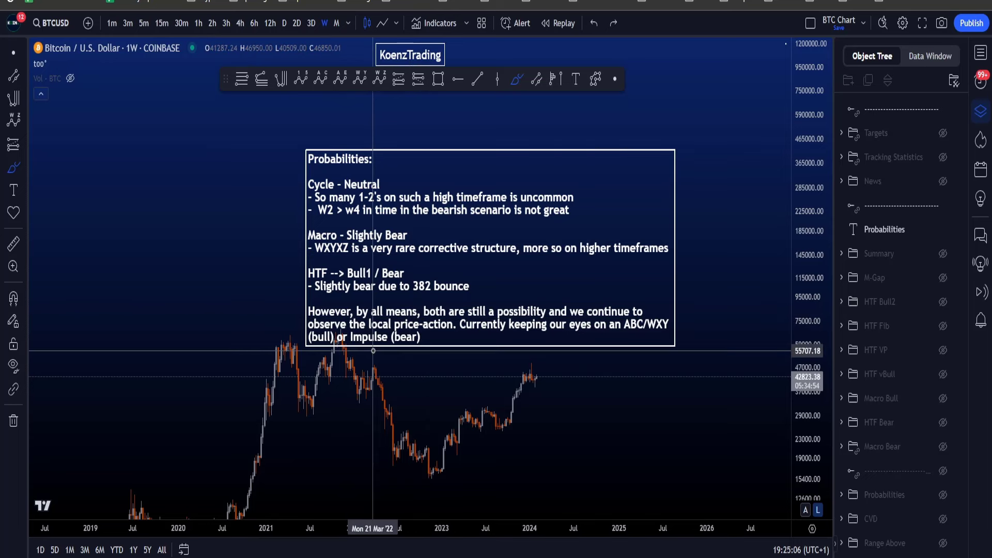
mouse_move(308, 337)
left_mouse_down()
mouse_move(416, 340)
mouse_move(439, 470)
mouse_move(337, 413)
mouse_move(339, 346)
mouse_move(420, 348)
left_mouse_up()
key("ctrl+z")
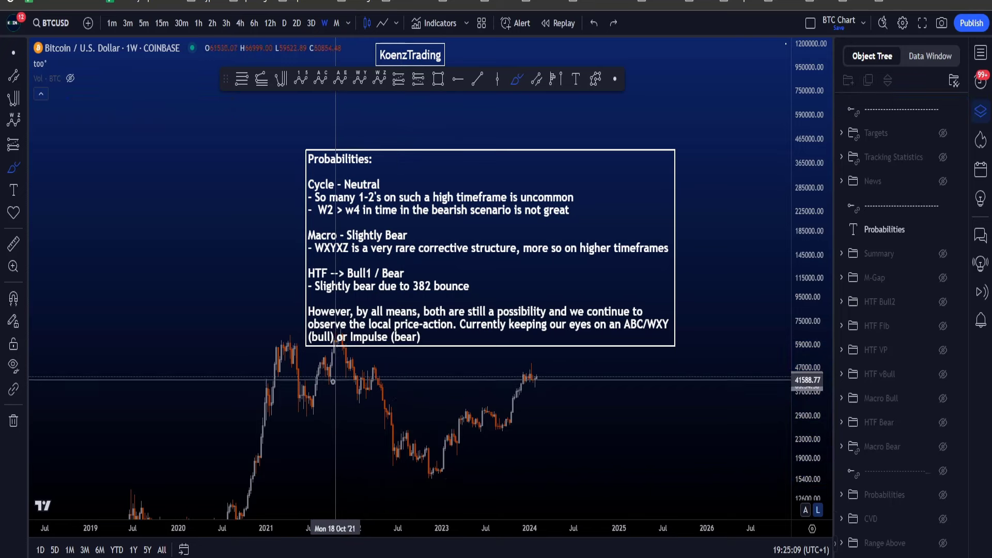
mouse_move(345, 361)
left_mouse_down()
mouse_move(361, 403)
mouse_move(437, 465)
mouse_move(445, 387)
left_mouse_up()
key("ctrl+z")
- Mark the HTF heading in the note and trace the decline from the late-2021 peak to the late-2022 low, undoing the Brush strokes
mouse_move(406, 266)
left_mouse_down()
mouse_move(532, 261)
mouse_move(455, 240)
mouse_move(354, 253)
mouse_move(398, 270)
left_mouse_up()
key("ctrl+z")
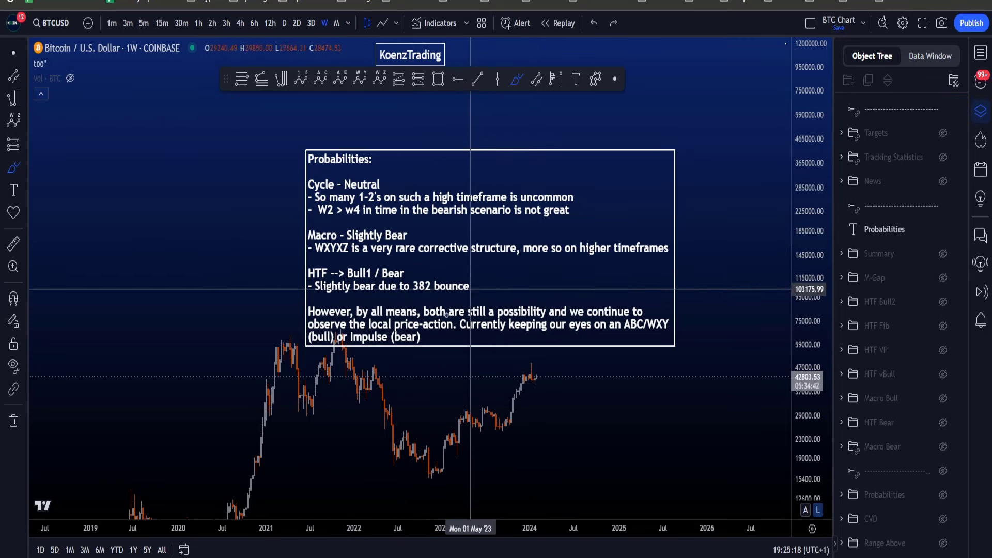
mouse_move(337, 349)
left_mouse_down()
mouse_move(369, 398)
mouse_move(382, 384)
mouse_move(433, 476)
left_mouse_up()
key("ctrl+z")
mouse_move(348, 362)
left_mouse_down()
mouse_move(378, 429)
mouse_move(401, 435)
mouse_move(434, 477)
left_mouse_up()
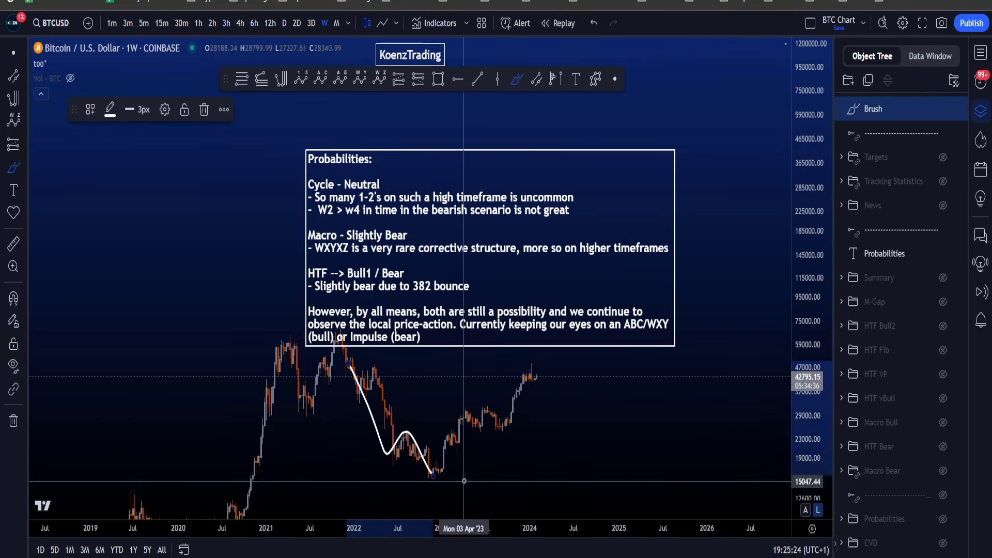
key("ctrl+z")
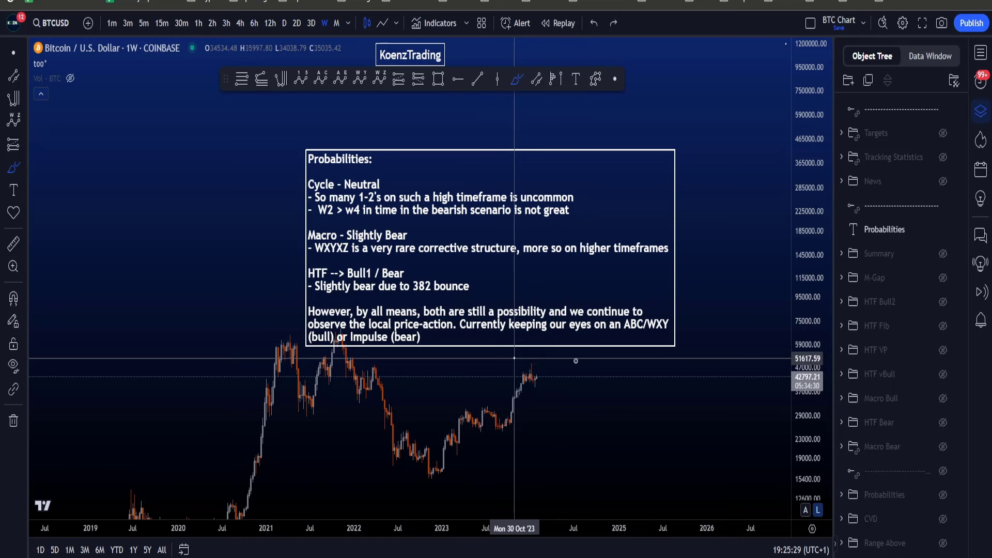
- Mark the early-2024 high and trace the rise from the late-2022 low up to it with the Brush, undoing the strokes
mouse_move(521, 357)
left_mouse_down()
mouse_move(553, 406)
mouse_move(544, 361)
mouse_move(589, 408)
mouse_move(551, 365)
left_mouse_up()
key("ctrl+z")
key("ctrl+z")
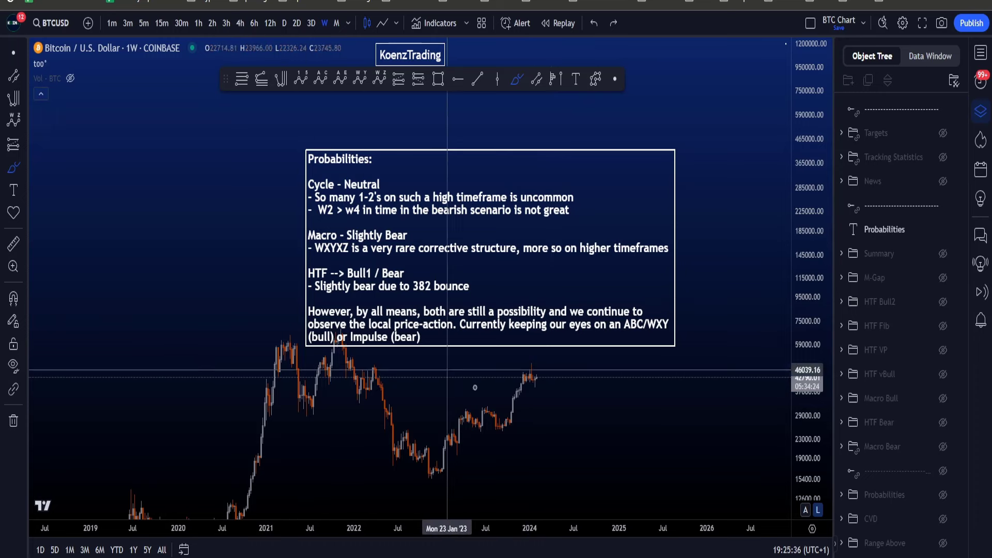
mouse_move(445, 472)
left_mouse_down()
mouse_move(532, 399)
mouse_move(468, 406)
mouse_move(444, 470)
mouse_move(545, 372)
left_mouse_up()
key("ctrl+z")
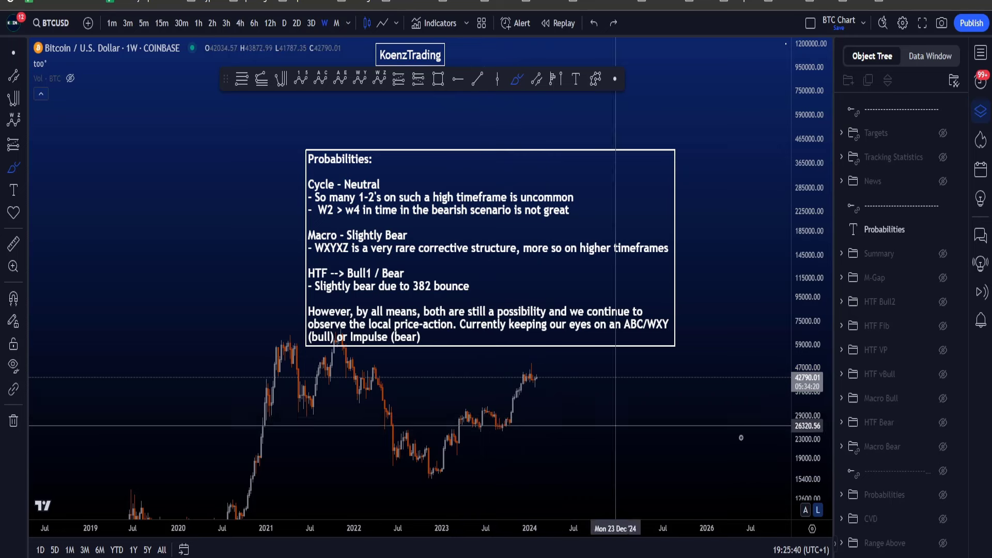
- Show the HTF vBull drawings and then the HTF Bear drawings over the chart, hiding each group again
left_click(942, 375)
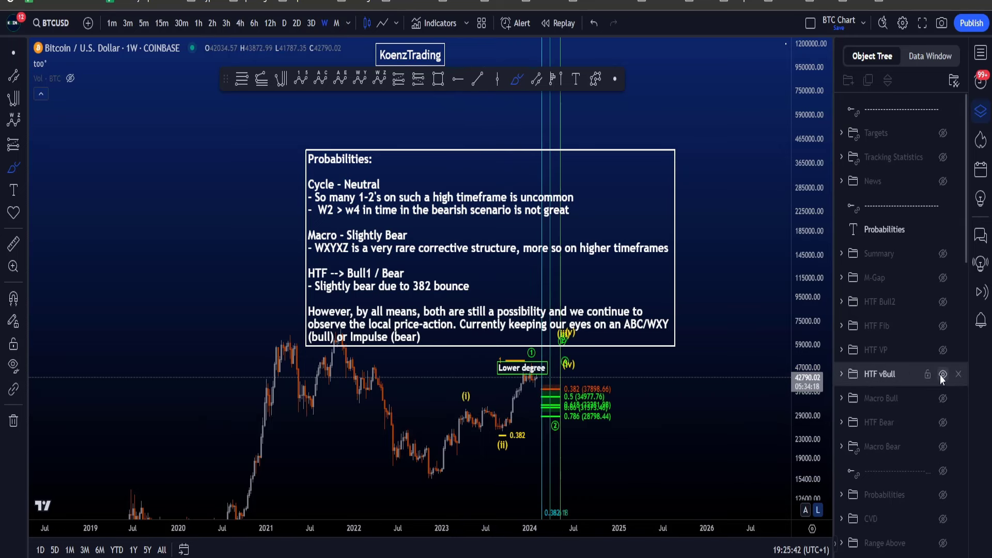
left_click(941, 376)
left_click(941, 424)
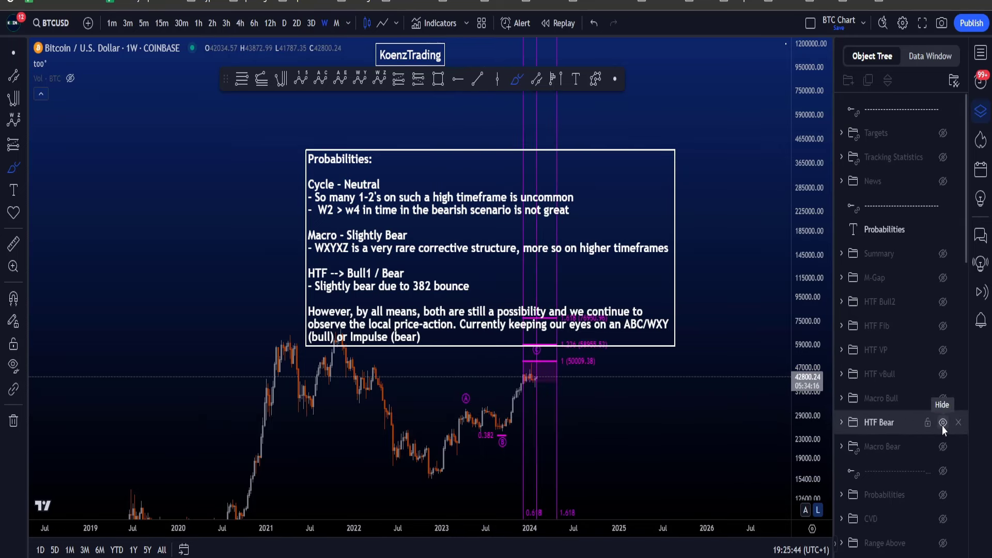
left_click(943, 423)
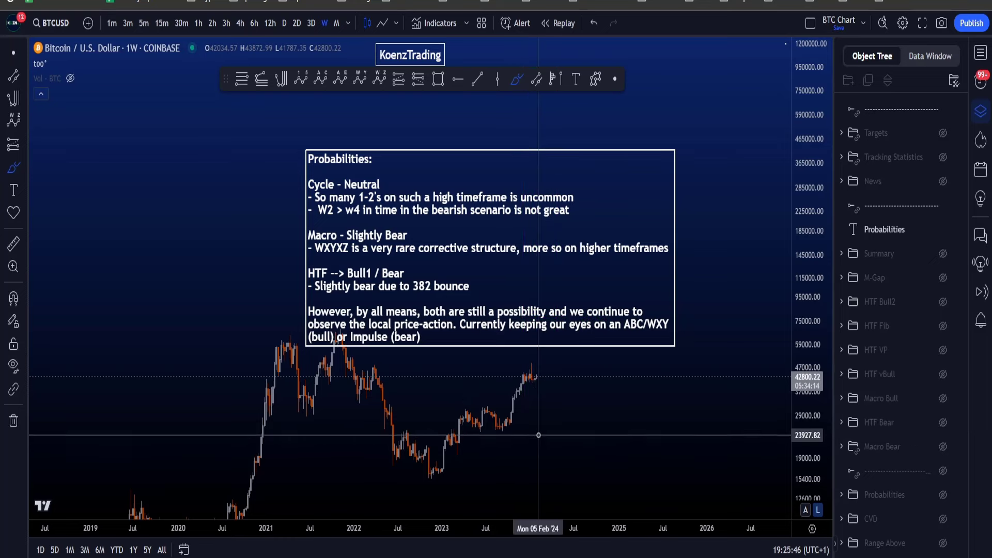
- Circle the mid-2023 pullback on the chart and underline "382 bounce" in the note with the Brush, undoing both strokes
left_click_drag(511, 419, 516, 444)
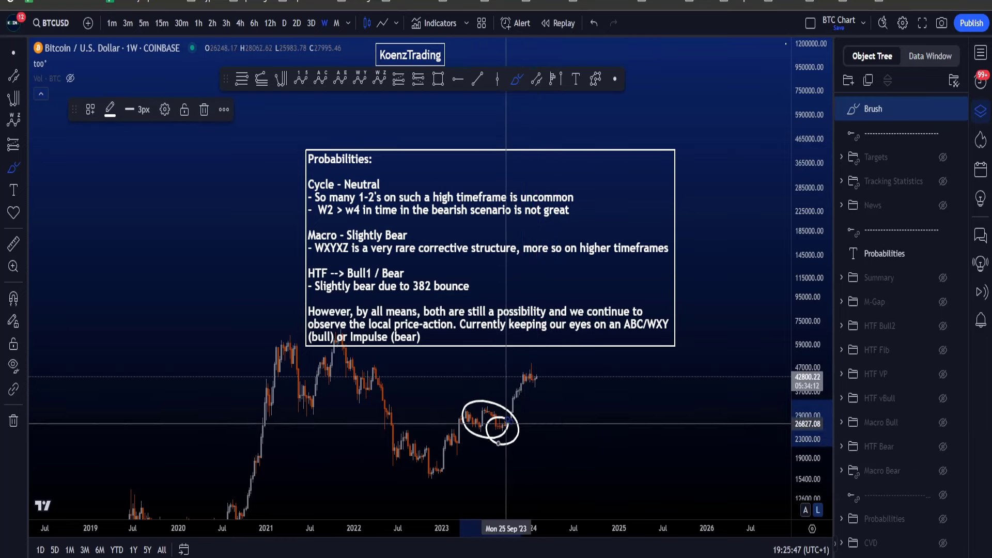
key("ctrl+z")
left_click_drag(412, 299, 454, 295)
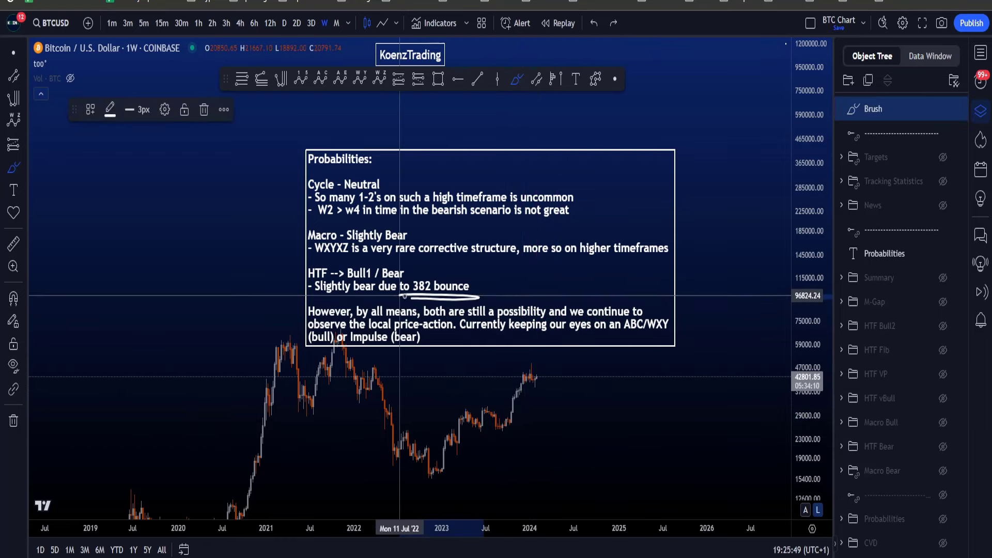
key("ctrl+z")
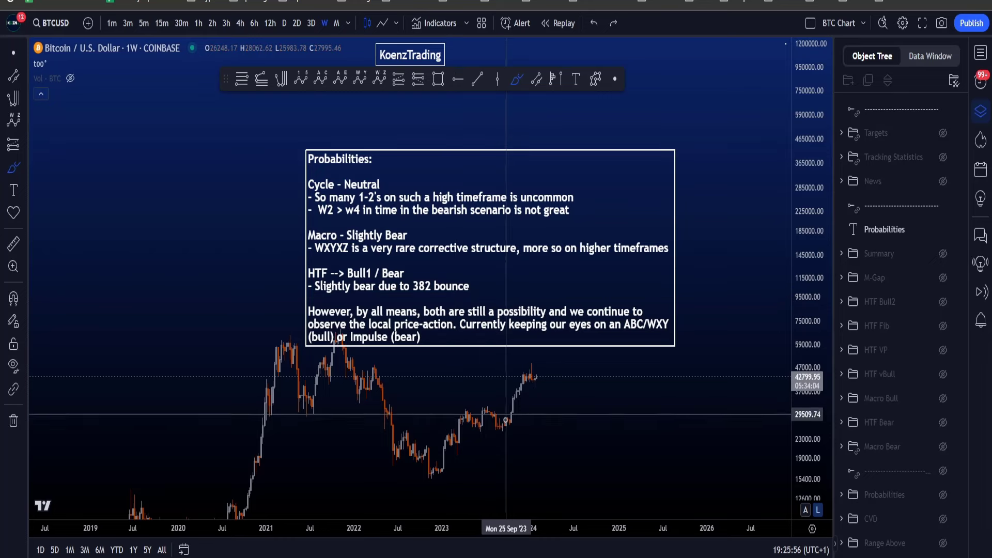
- Trace the rise from the late-2022 low to the early-2024 high, undo it, and sketch a drop to about 19,650
left_click_drag(429, 474, 509, 423)
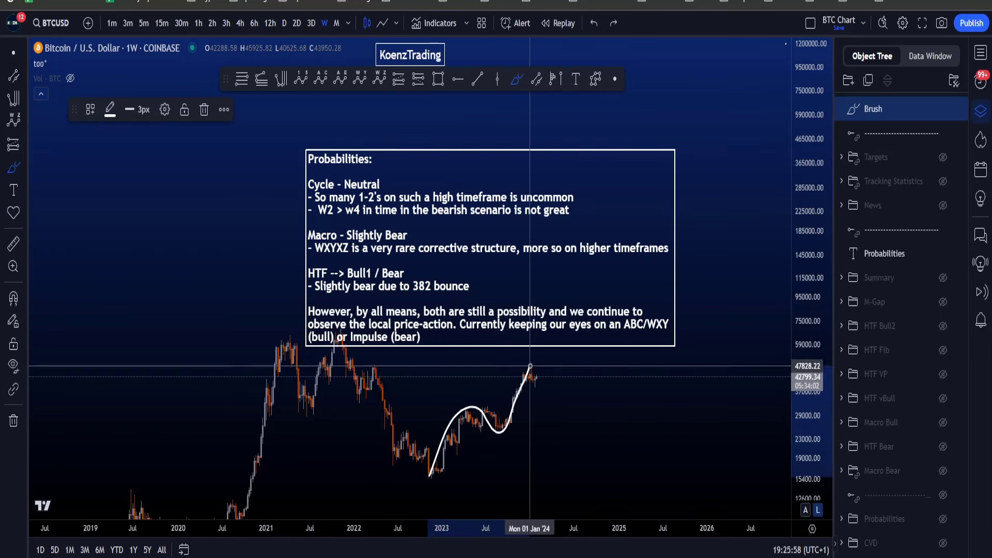
key("ctrl+z")
mouse_move(529, 359)
left_mouse_down()
mouse_move(569, 400)
mouse_move(525, 392)
mouse_move(540, 358)
left_mouse_up()
key("ctrl+z")
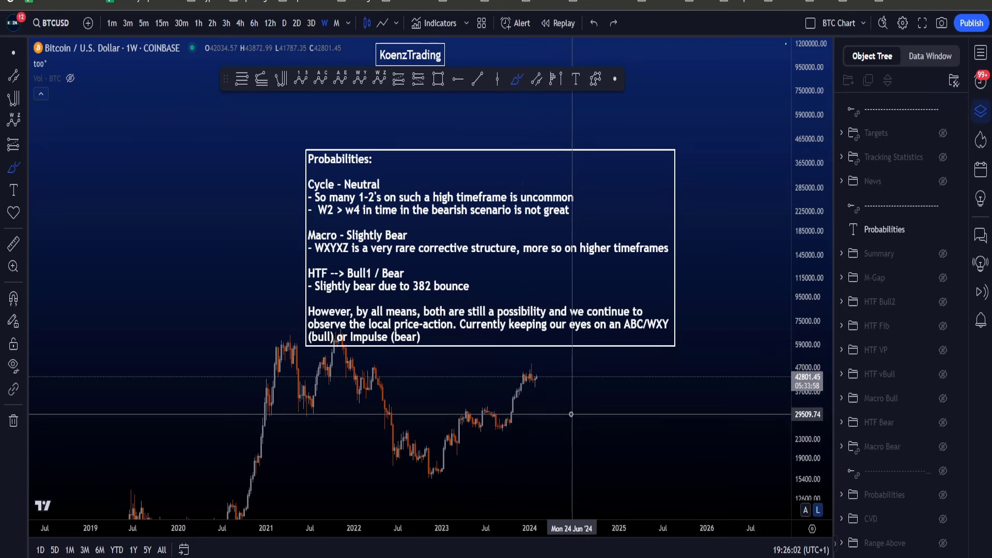
left_click_drag(532, 376, 564, 454)
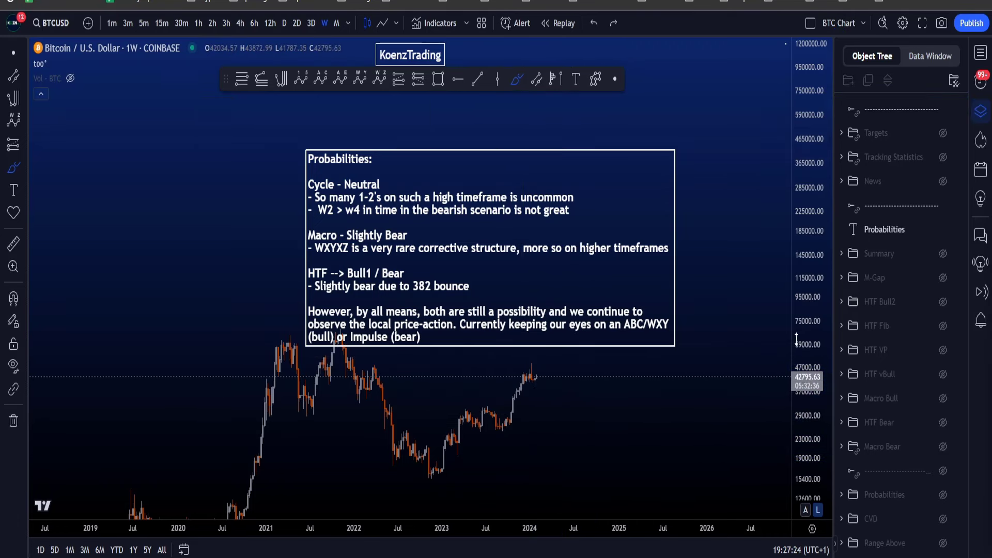
- Circle the note's closing paragraph and the price area around the early-2024 high with the Brush, undoing both strokes
mouse_move(459, 361)
left_mouse_down()
mouse_move(277, 323)
mouse_move(465, 296)
mouse_move(690, 304)
left_mouse_up()
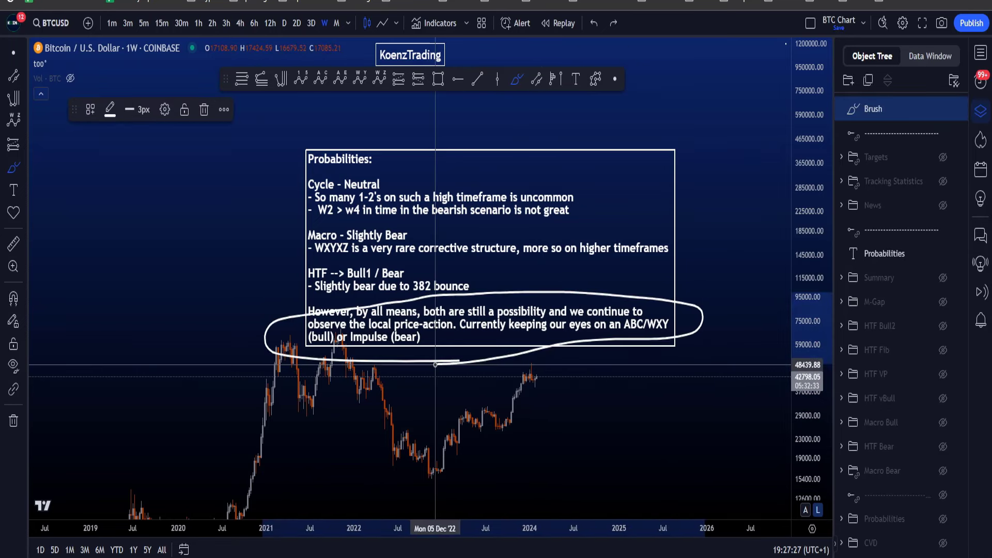
key("ctrl+z")
mouse_move(527, 357)
left_mouse_down()
mouse_move(596, 361)
mouse_move(574, 394)
left_mouse_up()
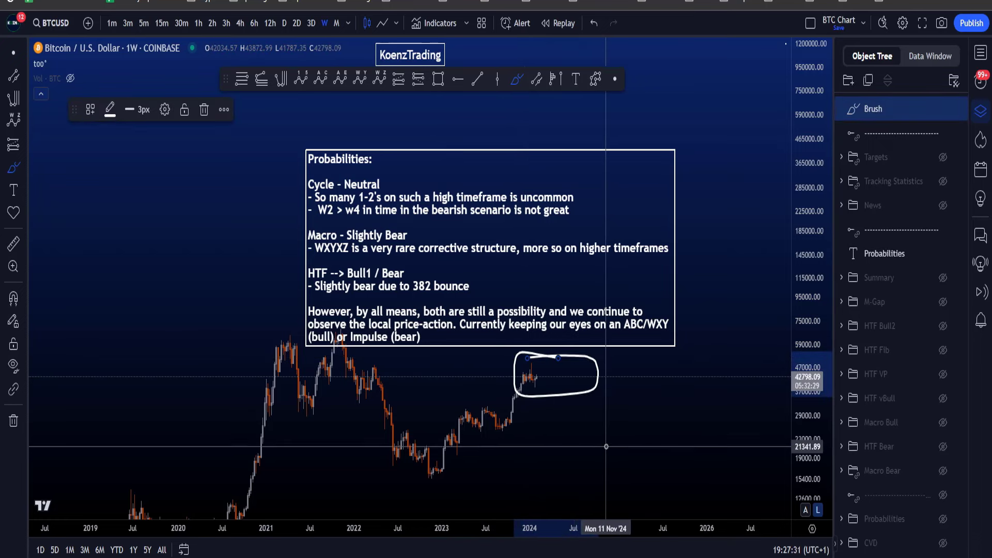
key("ctrl+z")
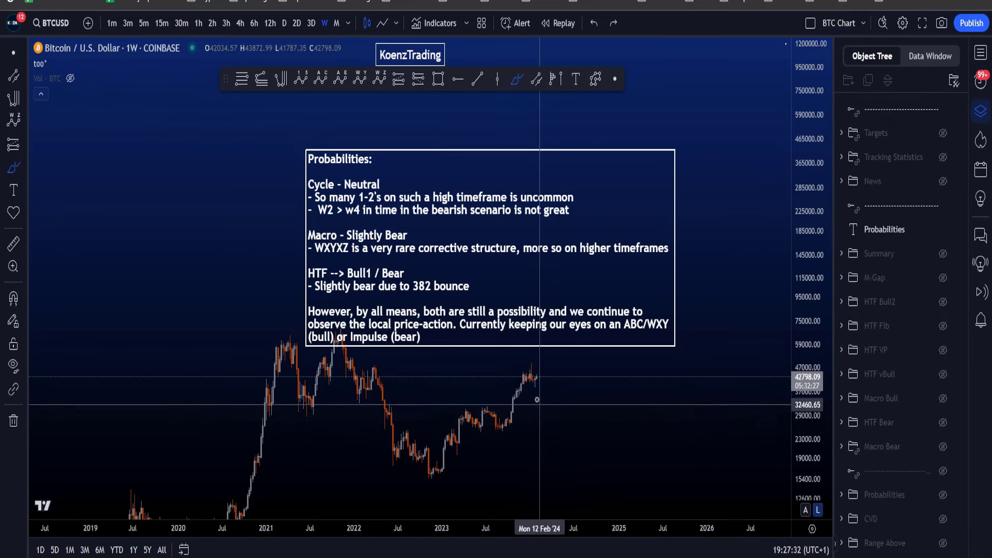
- Trace the short pullback from the early-2024 high to the latest candle with the Brush and undo it
mouse_move(529, 362)
left_mouse_down()
mouse_move(536, 383)
mouse_move(546, 366)
mouse_move(549, 390)
mouse_move(565, 355)
mouse_move(537, 380)
left_mouse_up()
key("ctrl+z")
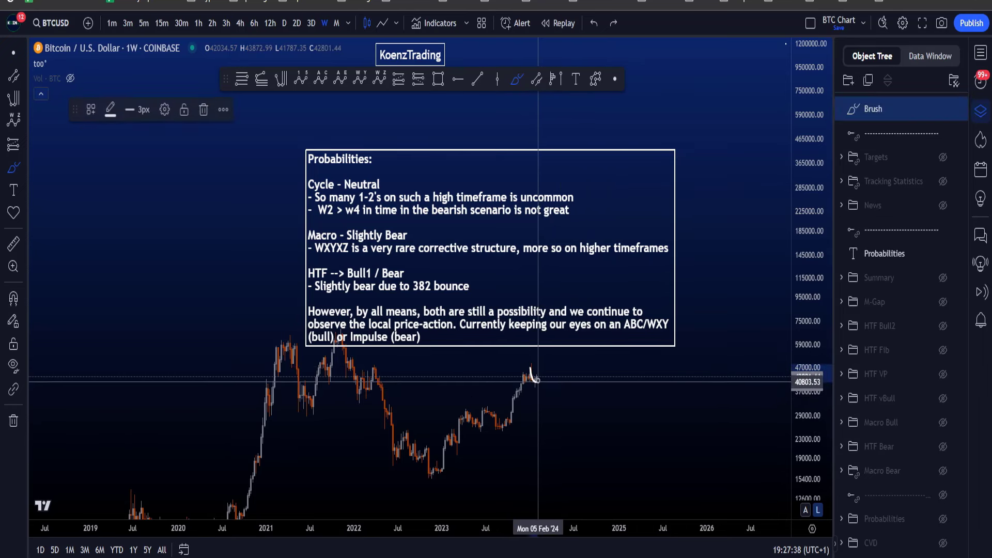
key("ctrl+z")
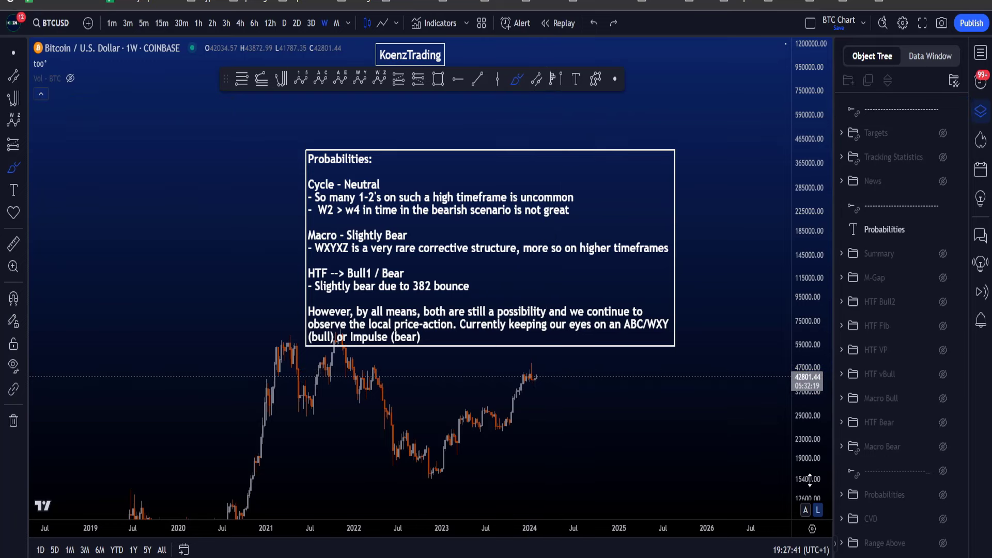
- Sketch a small up-down-up wave forward from the latest candles with the Brush and undo the extra stroke over its end
scroll(565, 429, "up", 2)
scroll(562, 456, "up", 3)
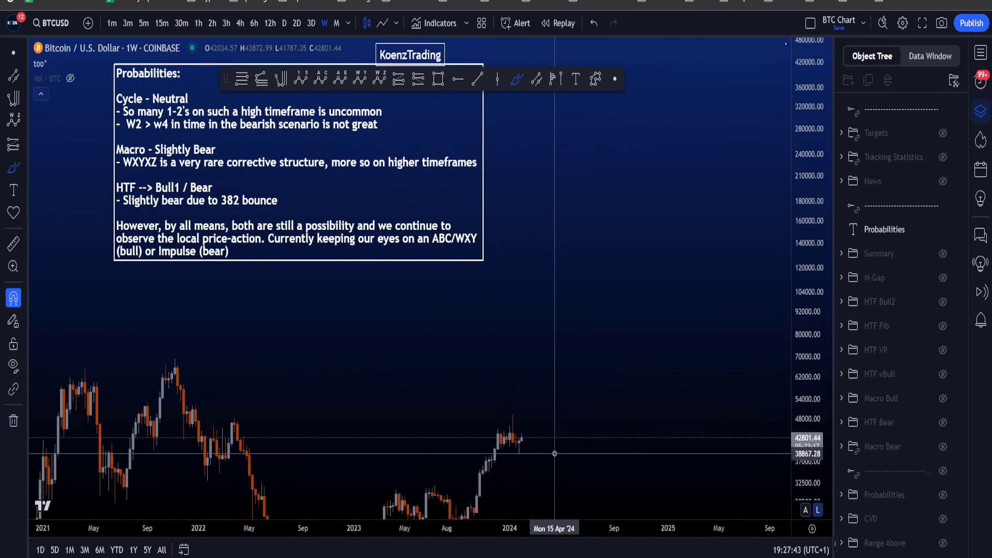
mouse_move(510, 452)
left_mouse_down()
mouse_move(546, 421)
mouse_move(546, 442)
left_mouse_up()
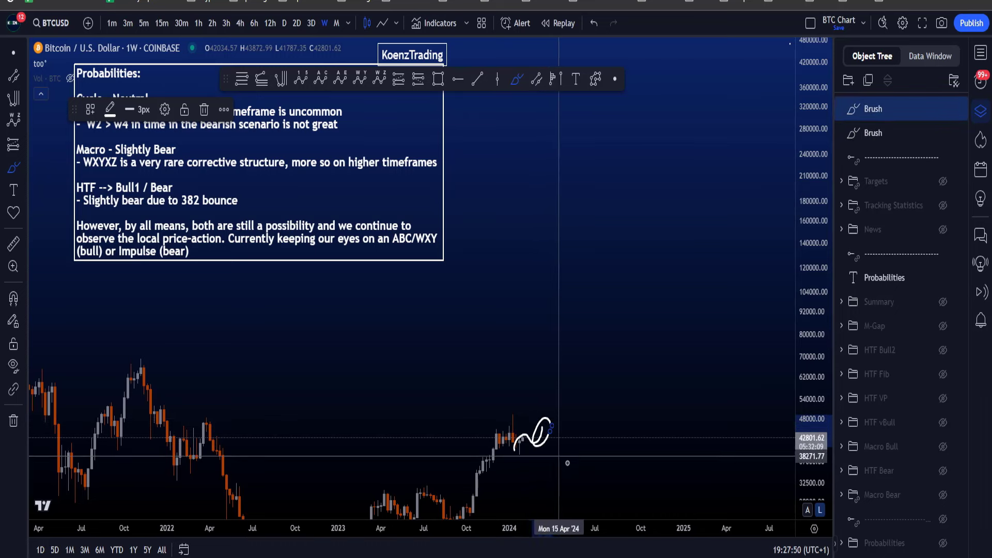
key("ctrl+z")
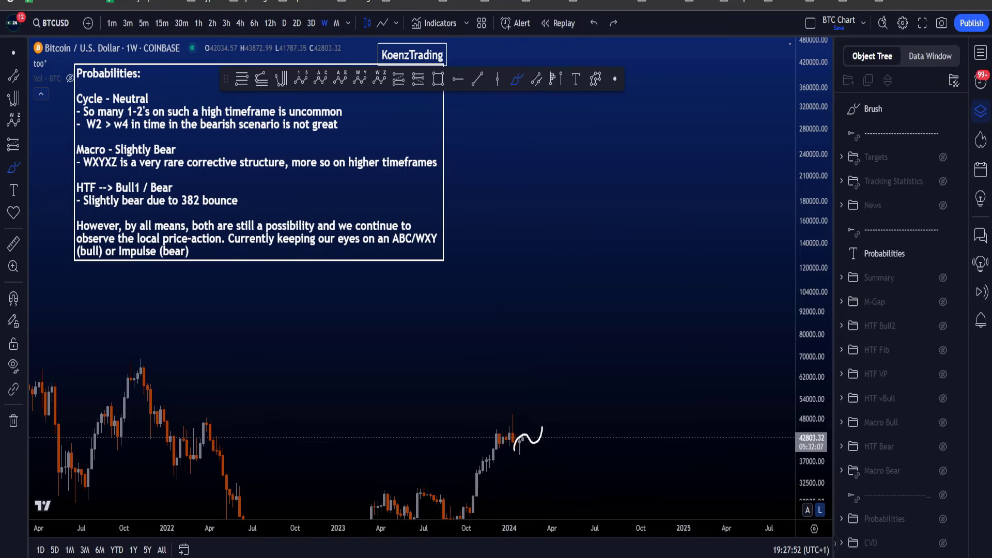